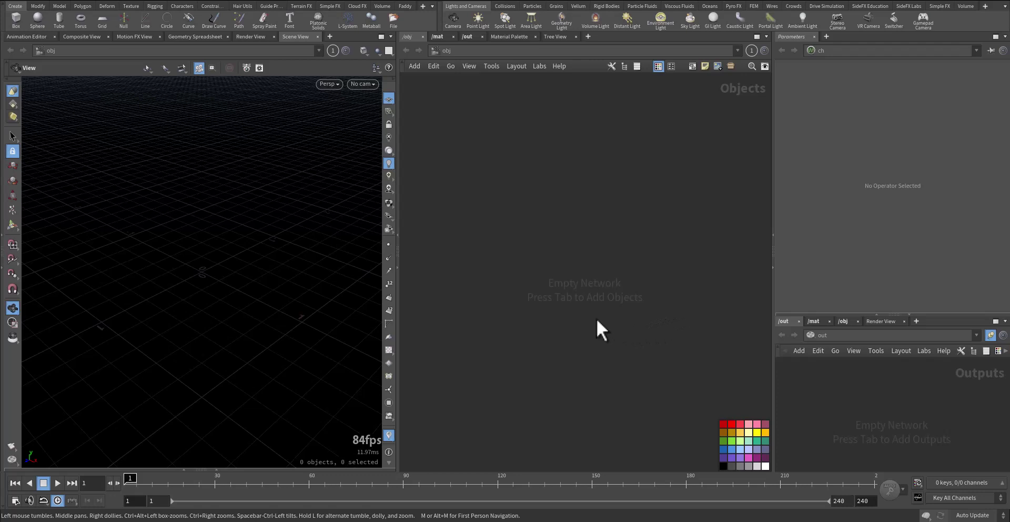
- Create a Geometry object named ocean_Spectra and enter its network
{"action": "key", "text": "Tab"}
{"action": "left_click", "coordinate": [568, 322]}
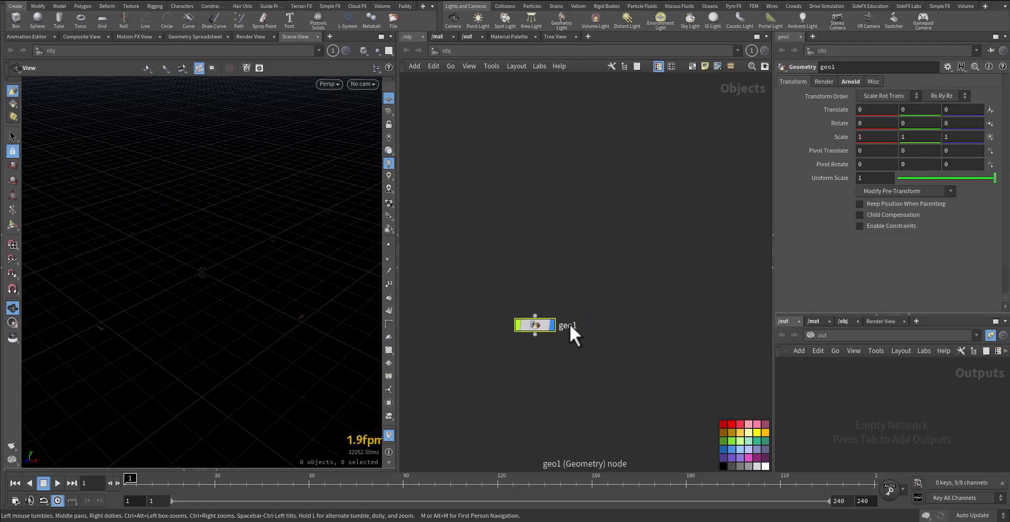
{"action": "double_click", "coordinate": [570, 325]}
{"action": "type", "text": "ocean_S"}
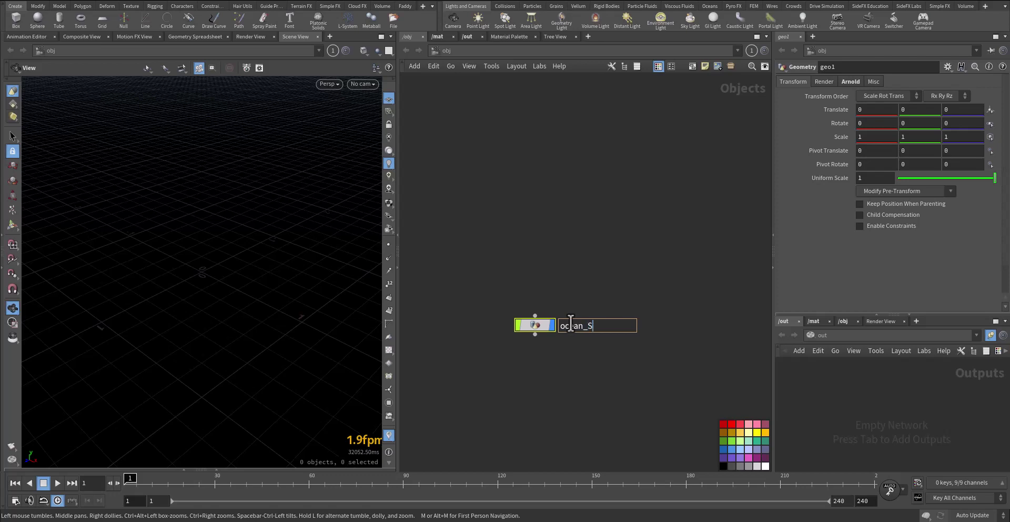
{"action": "type", "text": "pectra"}
{"action": "key", "text": "Return"}
{"action": "key", "text": "i"}
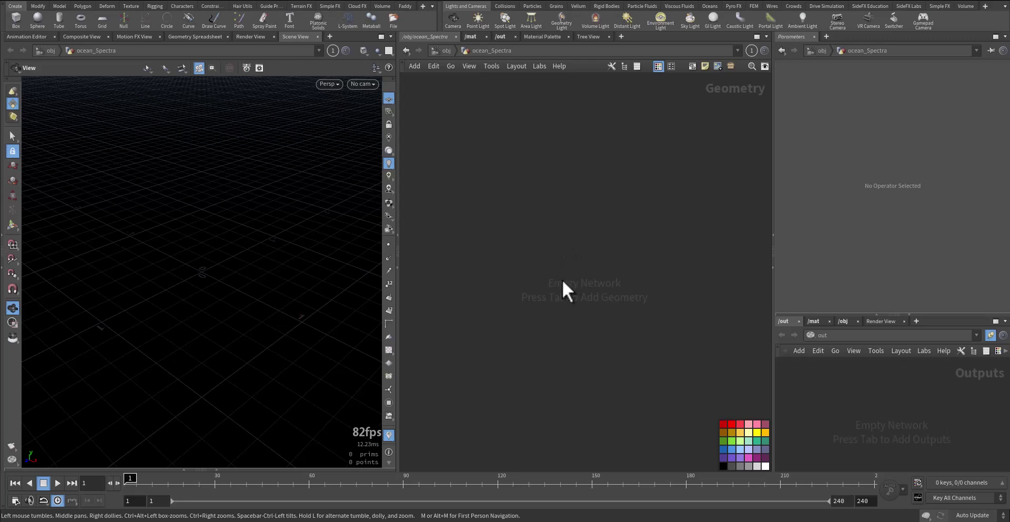
- Add a Box node to the ocean_Spectra network
{"action": "key", "text": "Tab"}
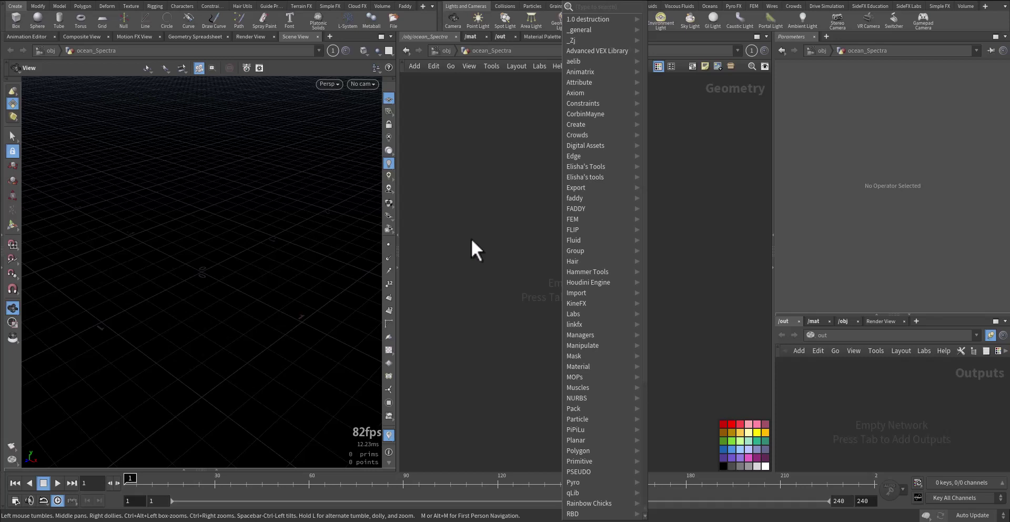
{"action": "type", "text": "box"}
{"action": "key", "text": "Return"}
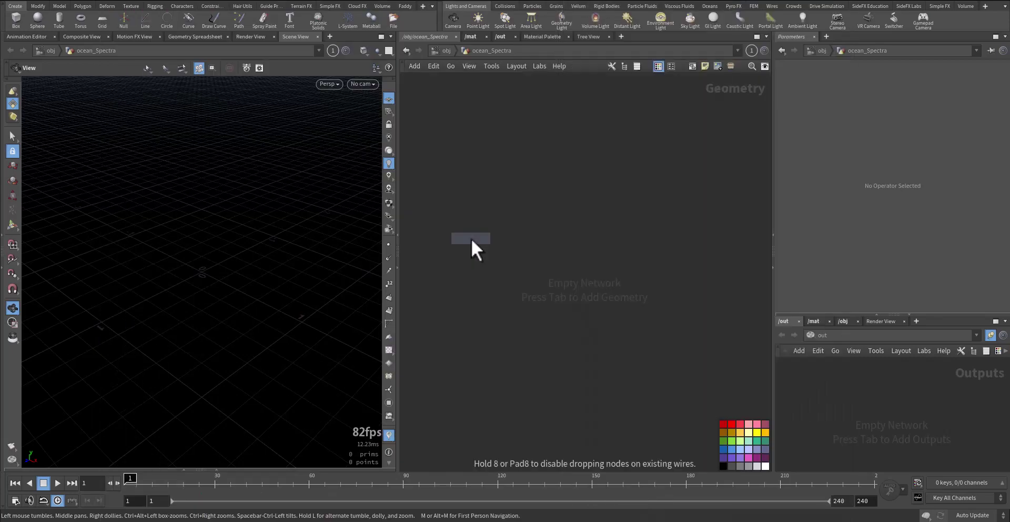
{"action": "left_click", "coordinate": [490, 225]}
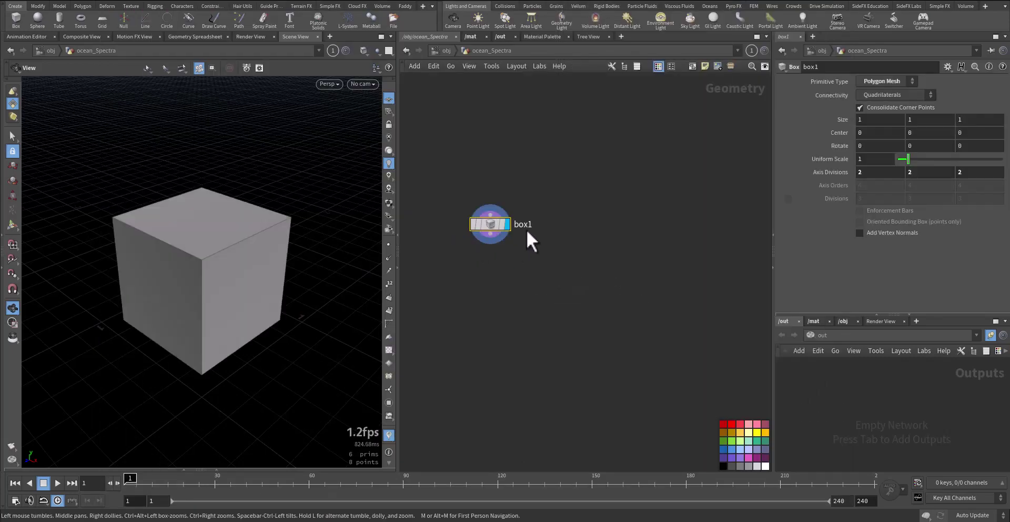
- Set the box's size to 10 by 2 by 10
{"action": "scroll", "coordinate": [251, 241], "scroll_direction": "down", "scroll_amount": 5}
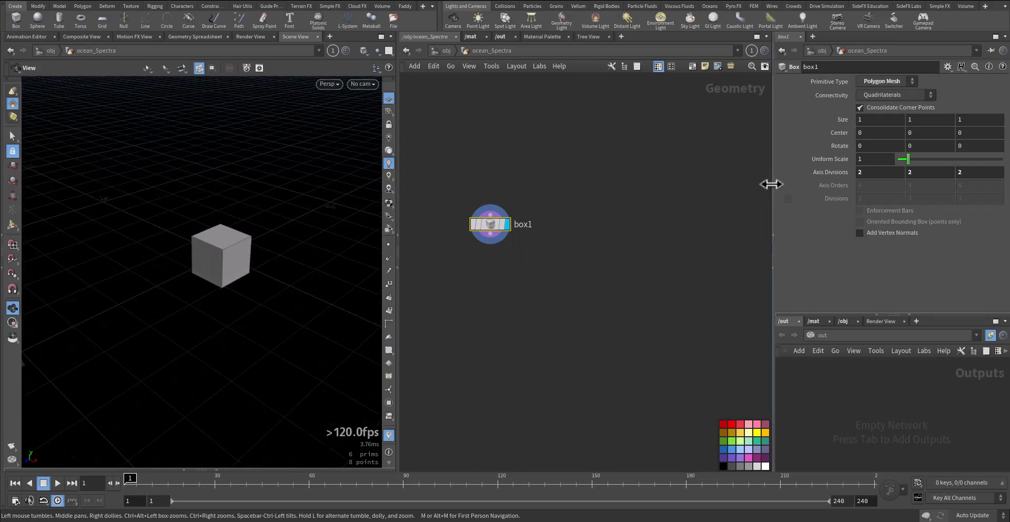
{"action": "middle_click_drag", "start_coordinate": [864, 120], "coordinate": [892, 83]}
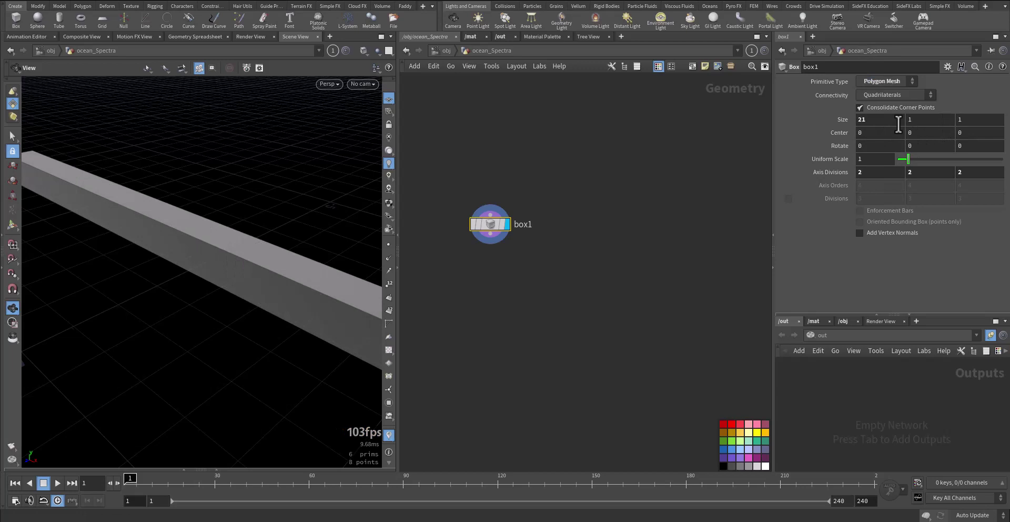
{"action": "type", "text": "10"}
{"action": "key", "text": "Tab"}
{"action": "key", "text": "Tab"}
{"action": "type", "text": "10"}
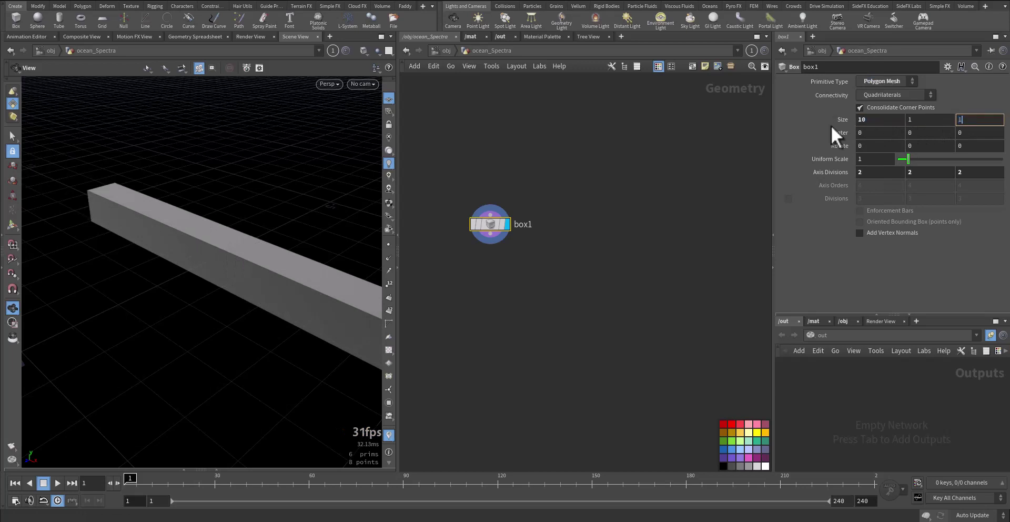
{"action": "key", "text": "Return"}
{"action": "right_click_drag", "start_coordinate": [323, 278], "coordinate": [247, 327]}
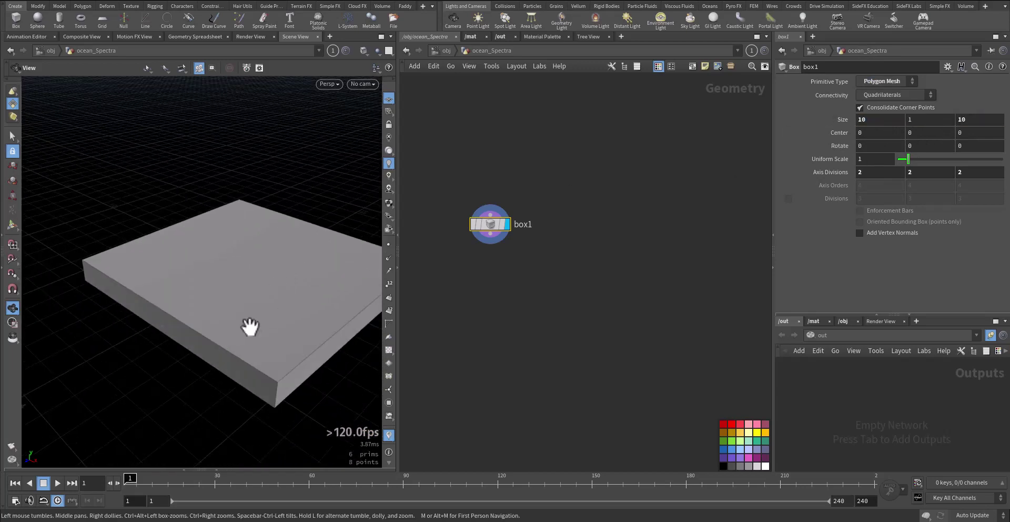
{"action": "left_click_drag", "start_coordinate": [263, 322], "coordinate": [210, 304]}
{"action": "left_click", "coordinate": [929, 120]}
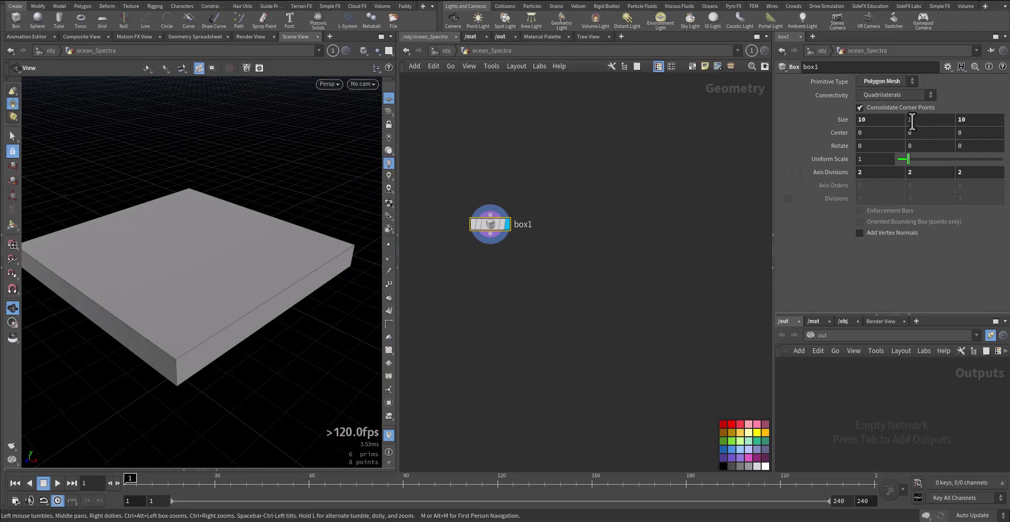
{"action": "type", "text": "2"}
{"action": "key", "text": "Return"}
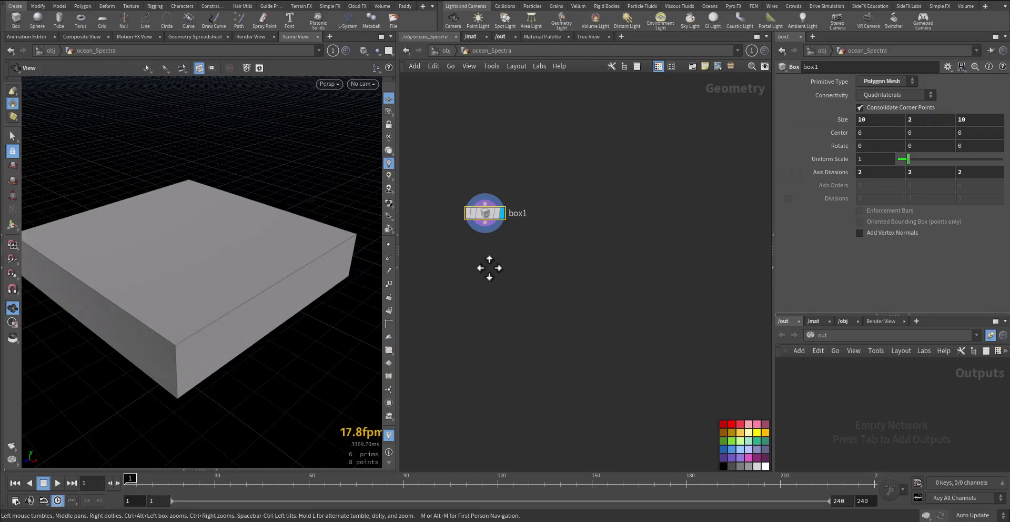
- Add a FLIP Boundary node and place it below the box node, leaving space between them
{"action": "key", "text": "Tab"}
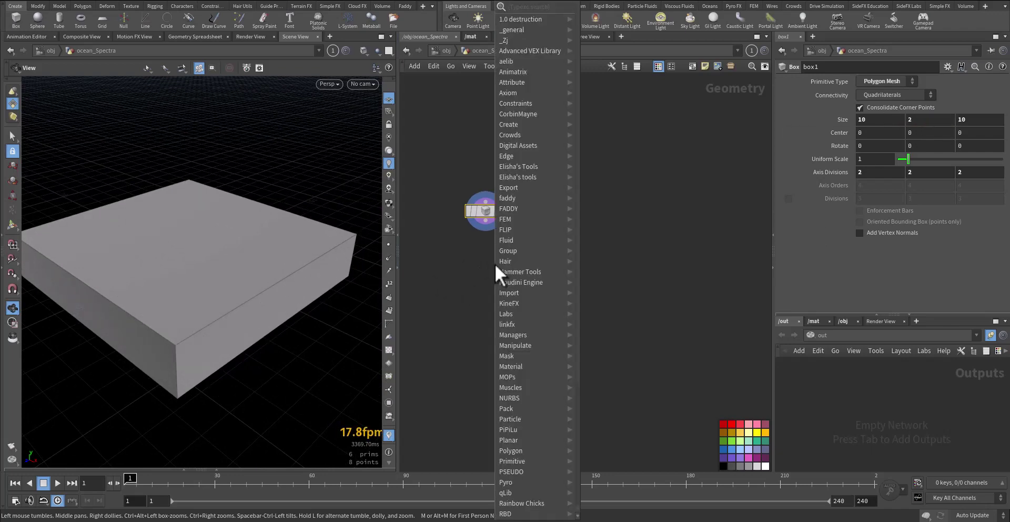
{"action": "type", "text": "flboun"}
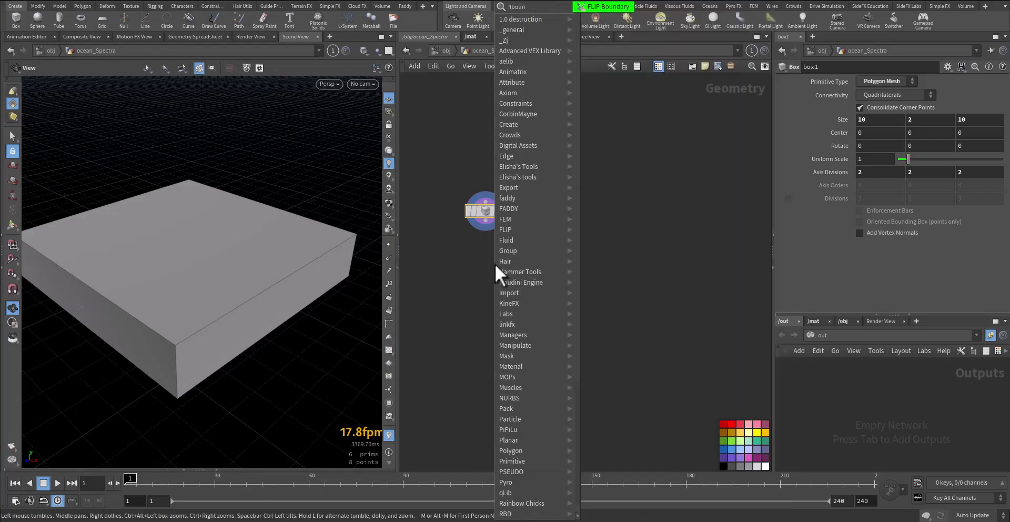
{"action": "key", "text": "Return"}
{"action": "left_click", "coordinate": [487, 270]}
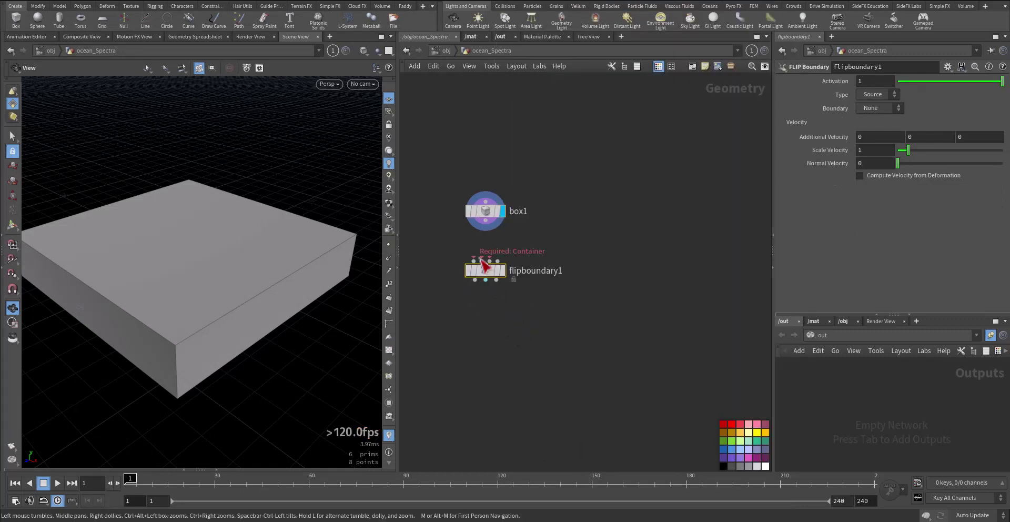
{"action": "left_click_drag", "start_coordinate": [482, 268], "coordinate": [487, 310]}
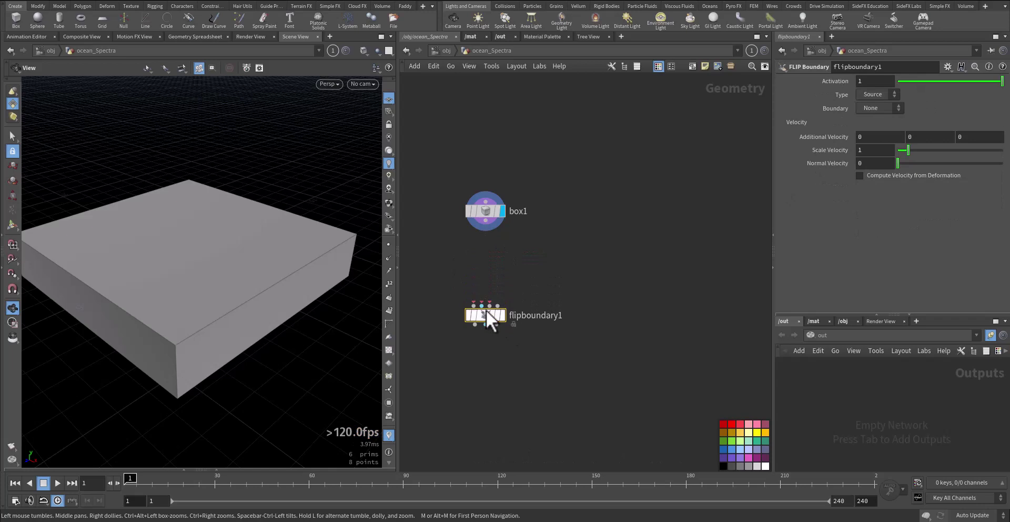
- Add a FLIP Container node between the box and FLIP Boundary nodes
{"action": "key", "text": "Tab"}
{"action": "type", "text": "flico"}
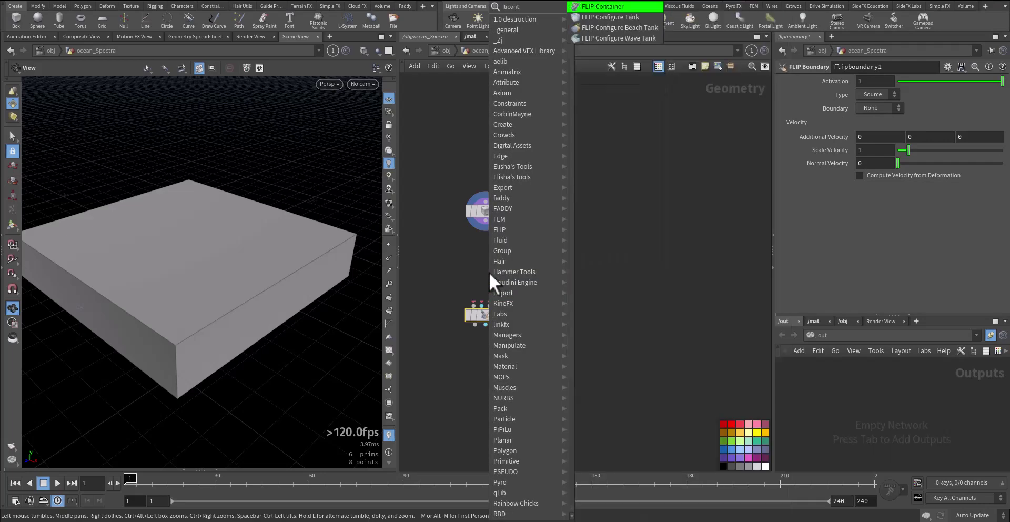
{"action": "key", "text": "Return"}
{"action": "left_click", "coordinate": [486, 271]}
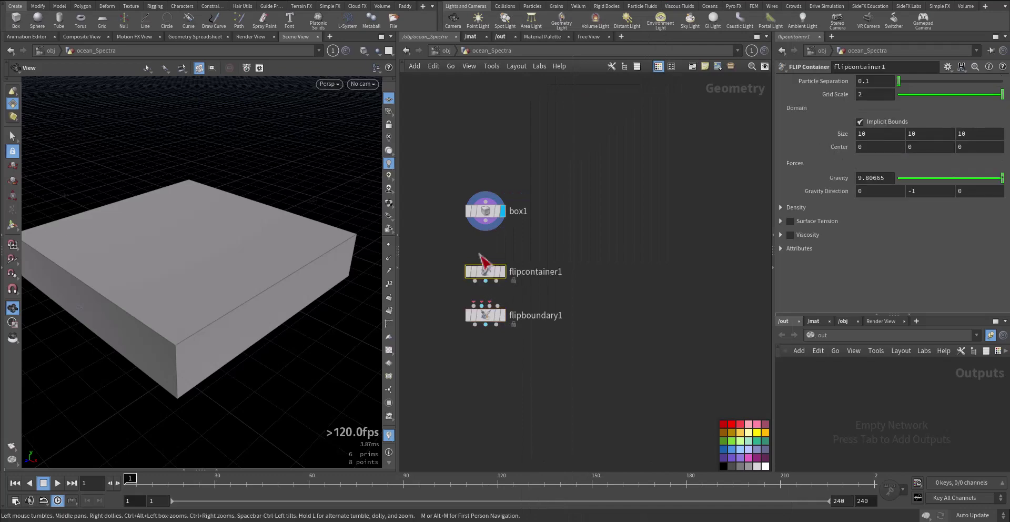
- Connect the box's output to the FLIP Container's input and display the container in the viewport
{"action": "scroll", "coordinate": [471, 256], "scroll_direction": "up", "scroll_amount": 2}
{"action": "left_click", "coordinate": [493, 266]}
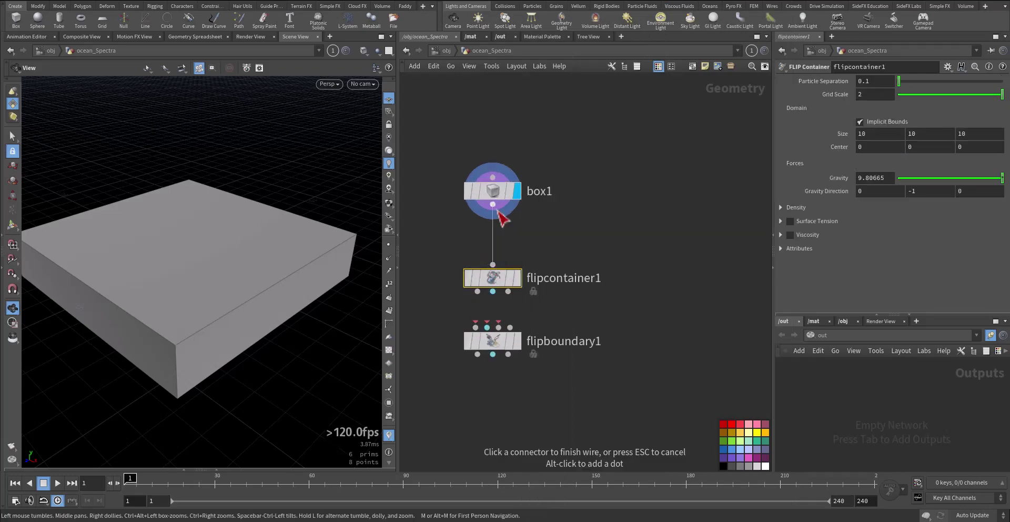
{"action": "left_click", "coordinate": [493, 264]}
{"action": "left_click", "coordinate": [517, 278]}
{"action": "mouse_move", "coordinate": [235, 300]}
{"action": "left_mouse_down"}
{"action": "mouse_move", "coordinate": [244, 293]}
{"action": "mouse_move", "coordinate": [231, 297]}
{"action": "left_mouse_up"}
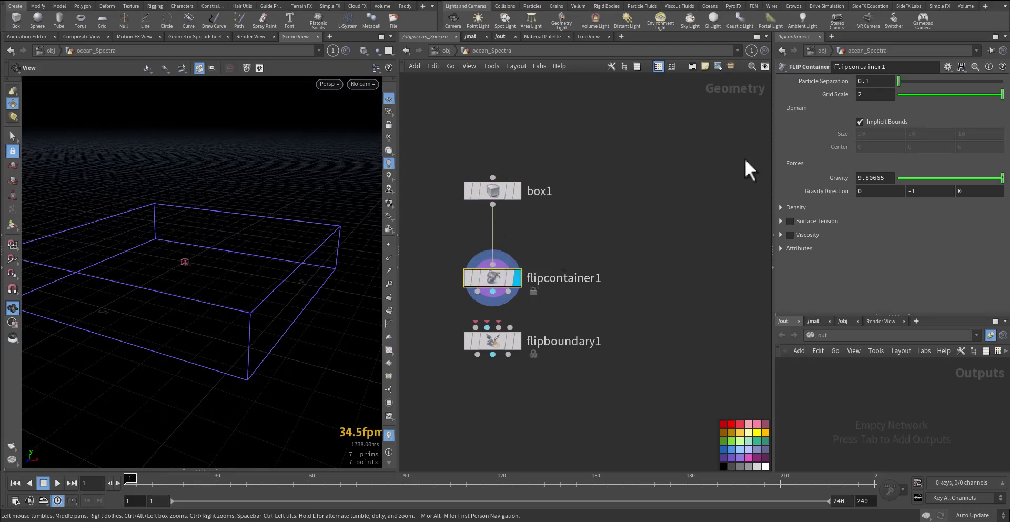
- Set the FLIP Container's particle separation to 0.2
{"action": "left_click_drag", "start_coordinate": [865, 82], "coordinate": [896, 79]}
{"action": "type", "text": "2"}
{"action": "key", "text": "Return"}
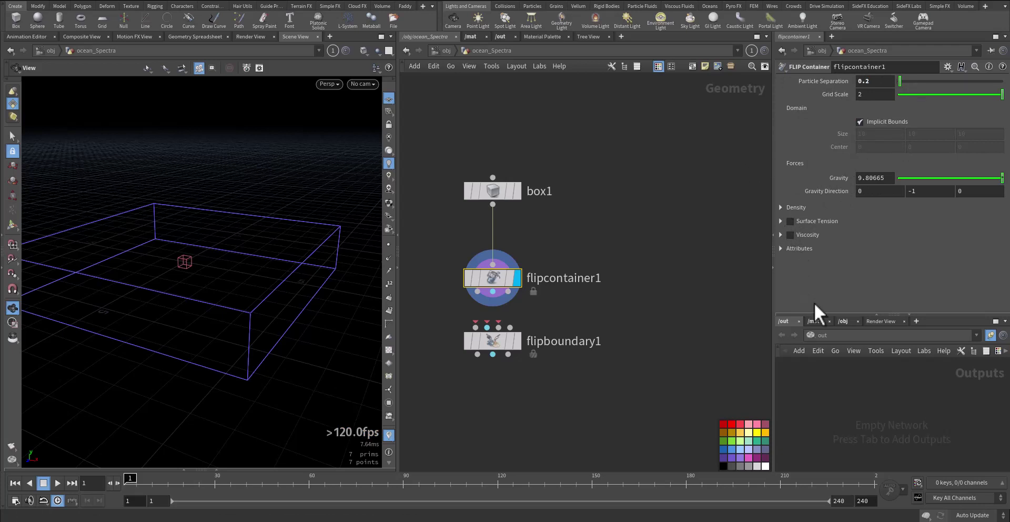
- Wire the FLIP Container's three outputs into the FLIP Boundary's first three inputs and display the boundary node
{"action": "left_click", "coordinate": [478, 292]}
{"action": "left_click", "coordinate": [476, 328]}
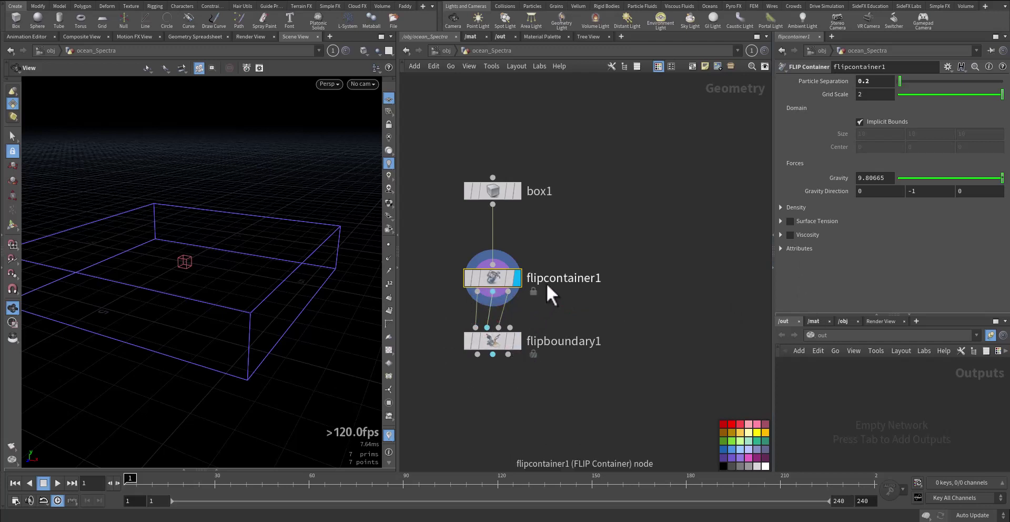
{"action": "mouse_move", "coordinate": [521, 347]}
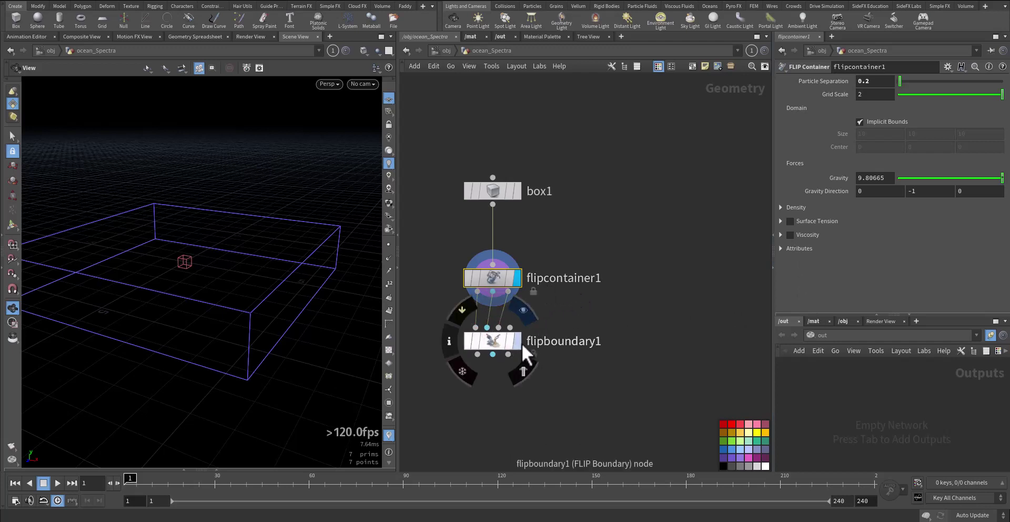
{"action": "left_click", "coordinate": [493, 341]}
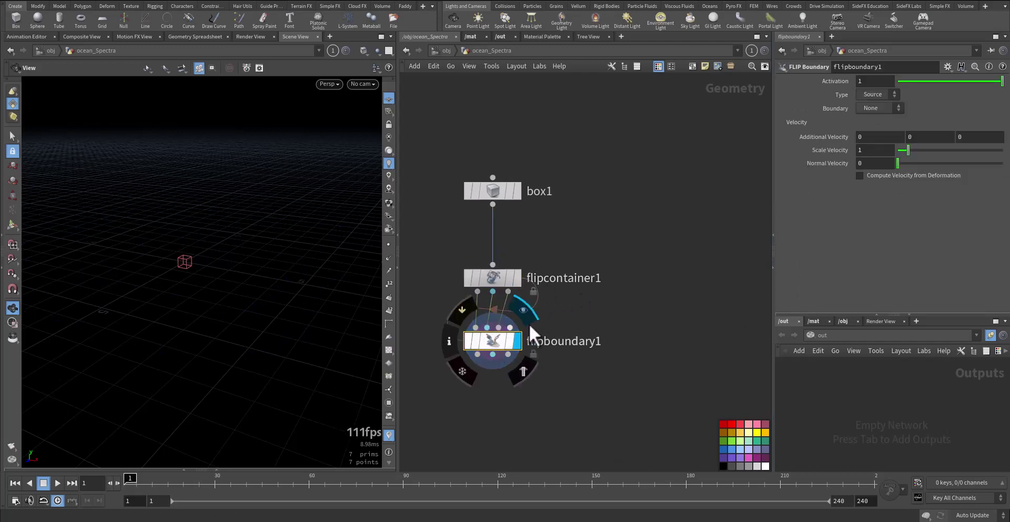
{"action": "left_click_drag", "start_coordinate": [579, 323], "coordinate": [508, 365]}
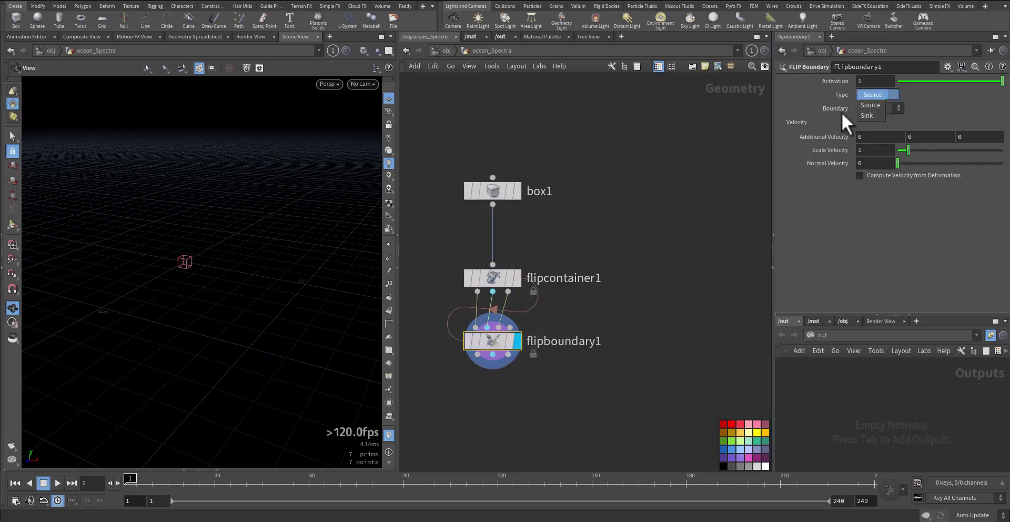
- Set the FLIP Boundary's boundary option to Velocity, leaving velocity computation from deformation off
{"action": "left_click", "coordinate": [467, 210]}
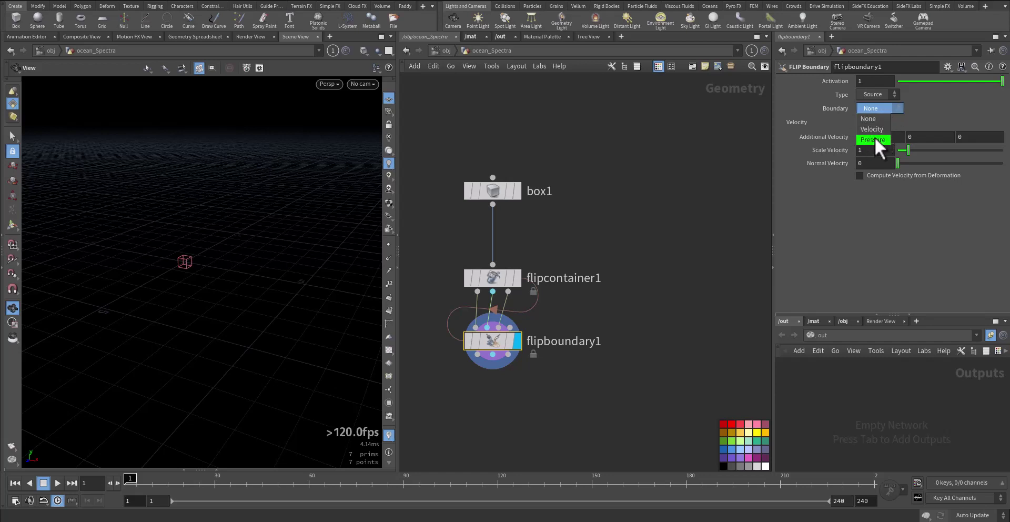
{"action": "left_click", "coordinate": [875, 131]}
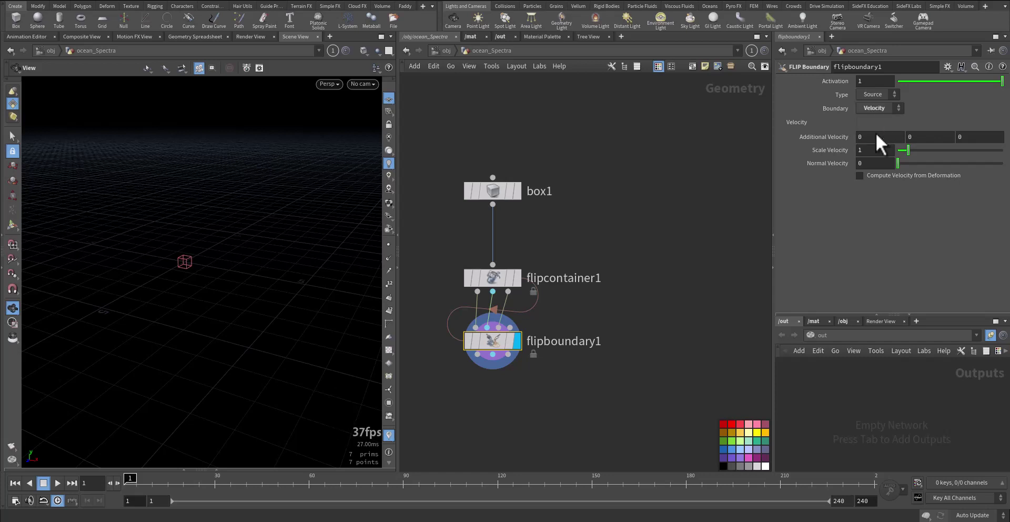
{"action": "left_click", "coordinate": [885, 176]}
{"action": "left_click", "coordinate": [885, 176]}
- Add a FLIP Solver below the FLIP Boundary, wire the boundary's three outputs into it, and display the solver
{"action": "middle_click_drag", "start_coordinate": [600, 336], "coordinate": [607, 260]}
{"action": "key", "text": "Tab"}
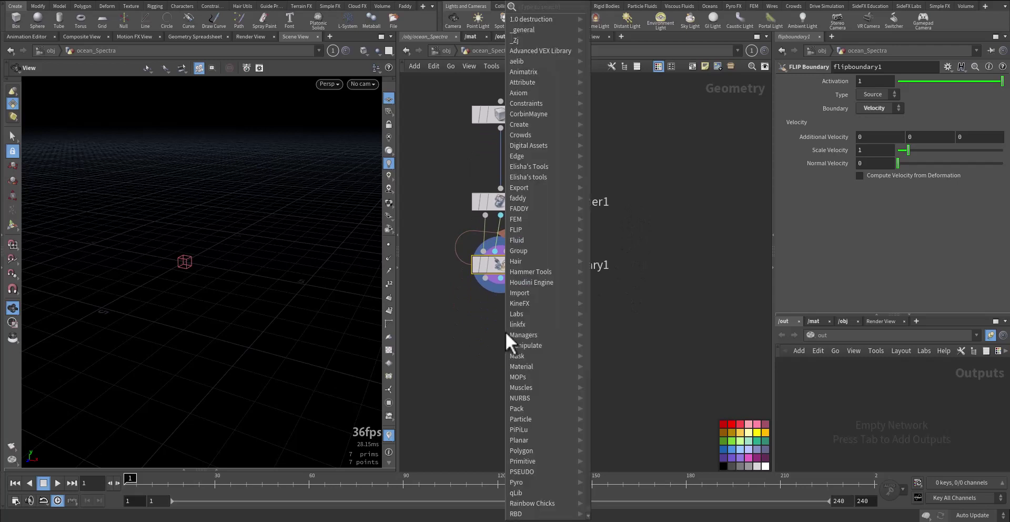
{"action": "type", "text": "flipsol"}
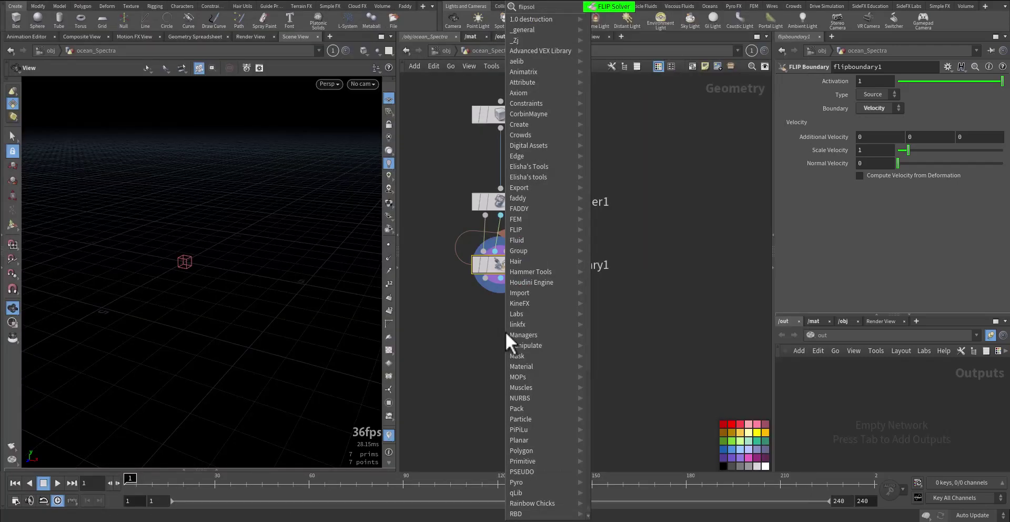
{"action": "key", "text": "Return"}
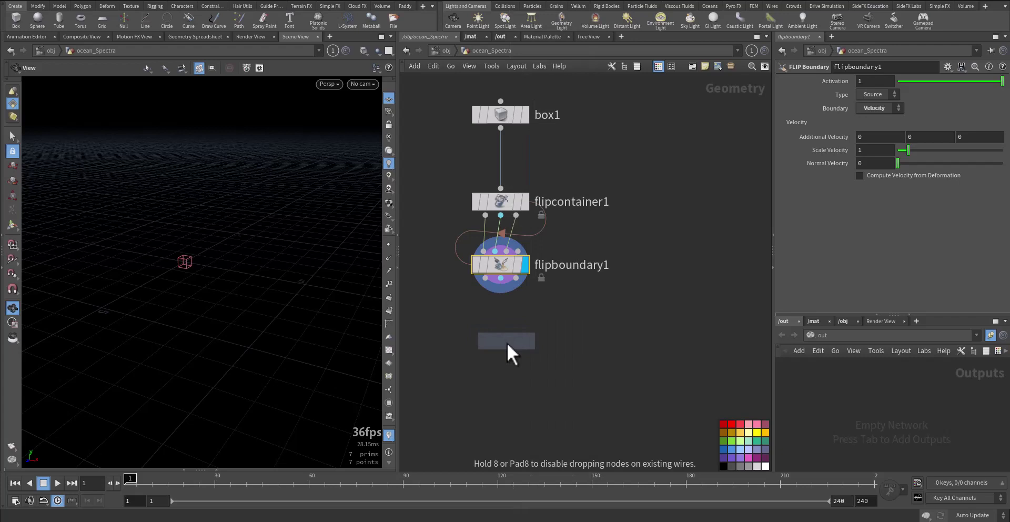
{"action": "left_click", "coordinate": [502, 319]}
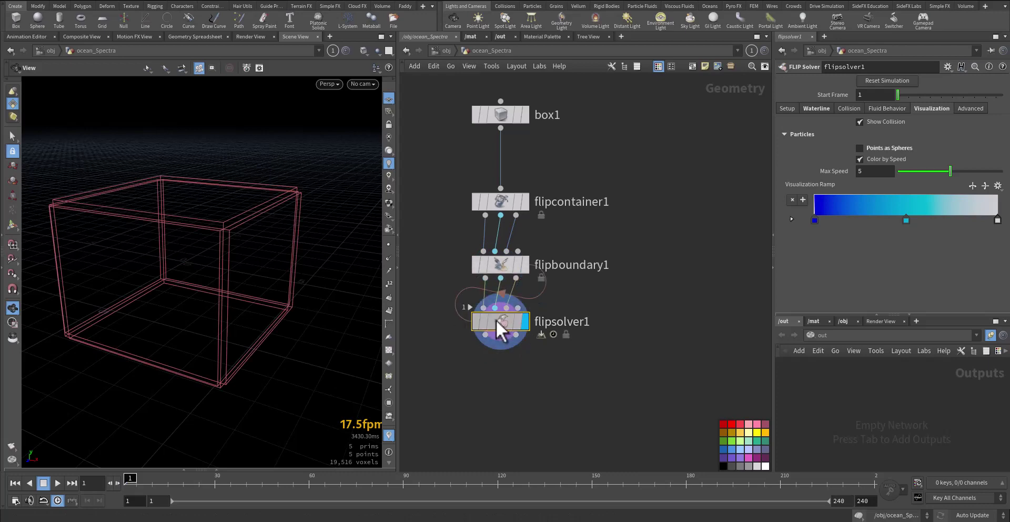
{"action": "left_click_drag", "start_coordinate": [264, 336], "coordinate": [225, 332]}
{"action": "right_click_drag", "start_coordinate": [225, 332], "coordinate": [259, 335]}
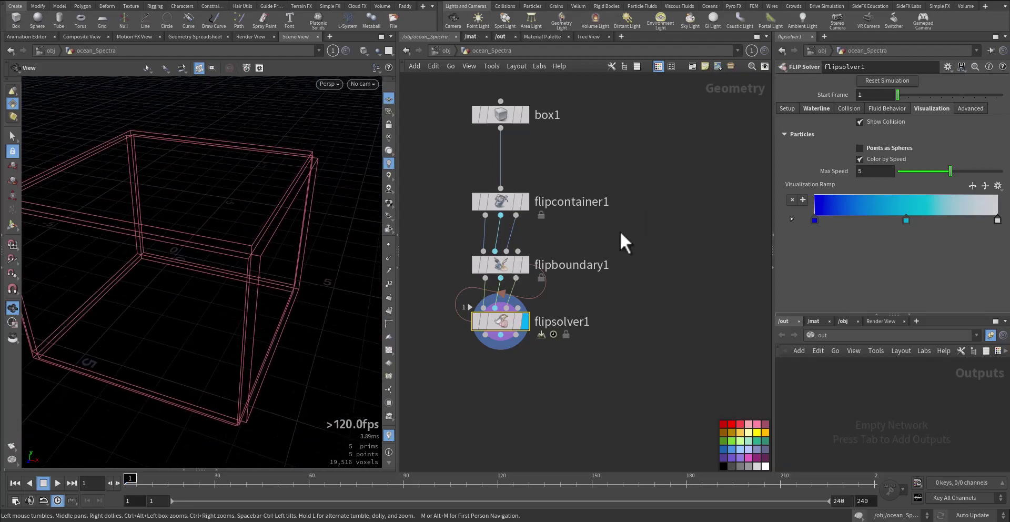
- Enable the Waterline option on the FLIP Solver to fill the container with particles
{"action": "left_click", "coordinate": [817, 108]}
{"action": "left_click", "coordinate": [811, 126]}
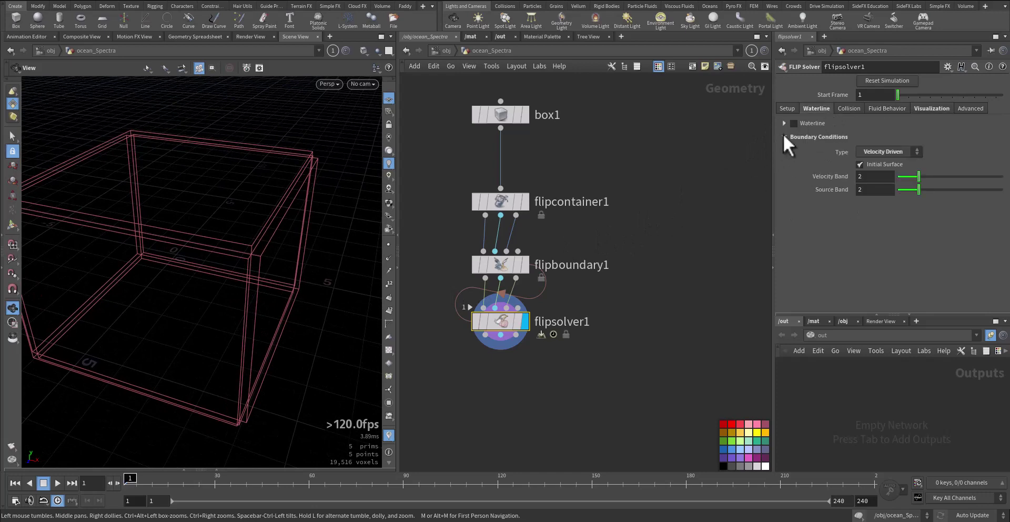
{"action": "left_click", "coordinate": [798, 124]}
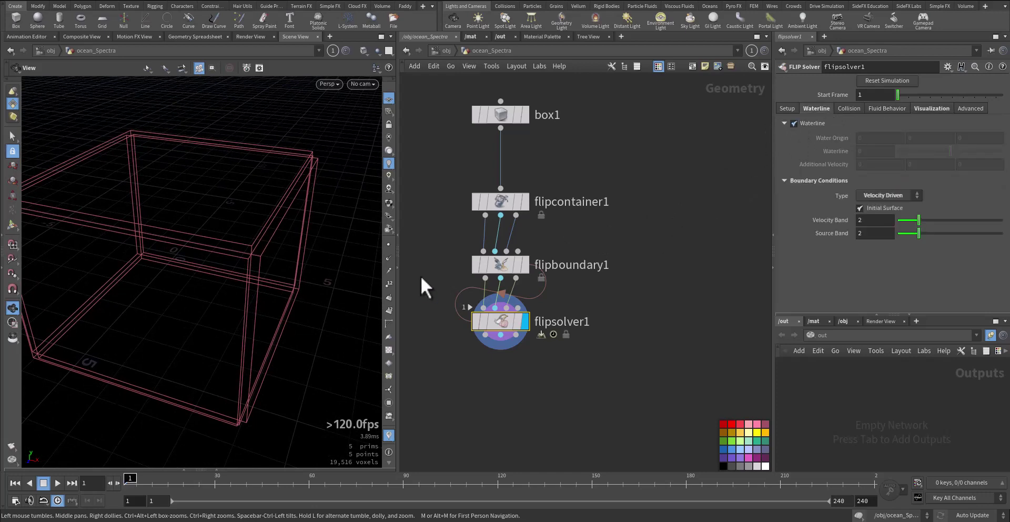
{"action": "right_click_drag", "start_coordinate": [262, 288], "coordinate": [192, 322]}
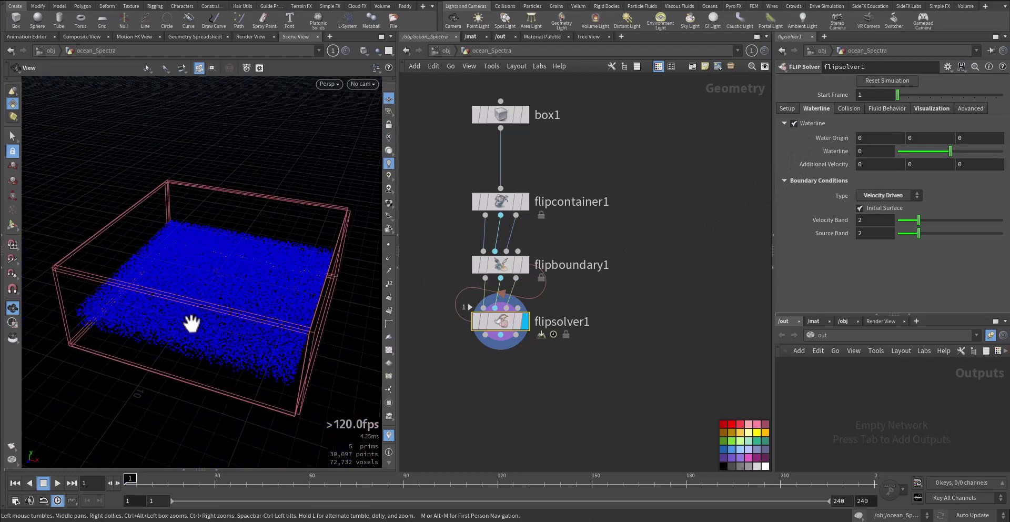
- Compare the particles with the FLIP Solver's Initial Surface option off and on, and look over the Reseeding settings
{"action": "left_click_drag", "start_coordinate": [192, 324], "coordinate": [248, 299]}
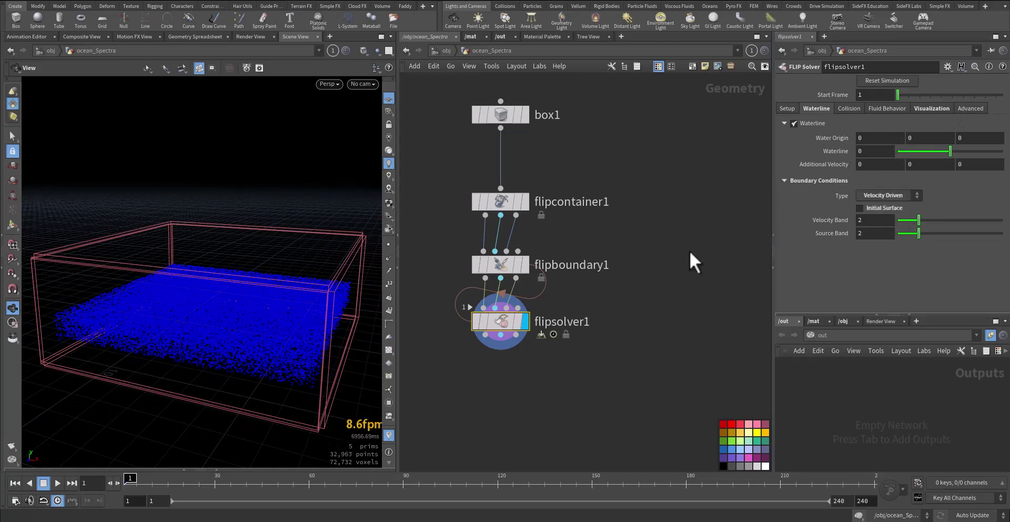
{"action": "left_click", "coordinate": [860, 208]}
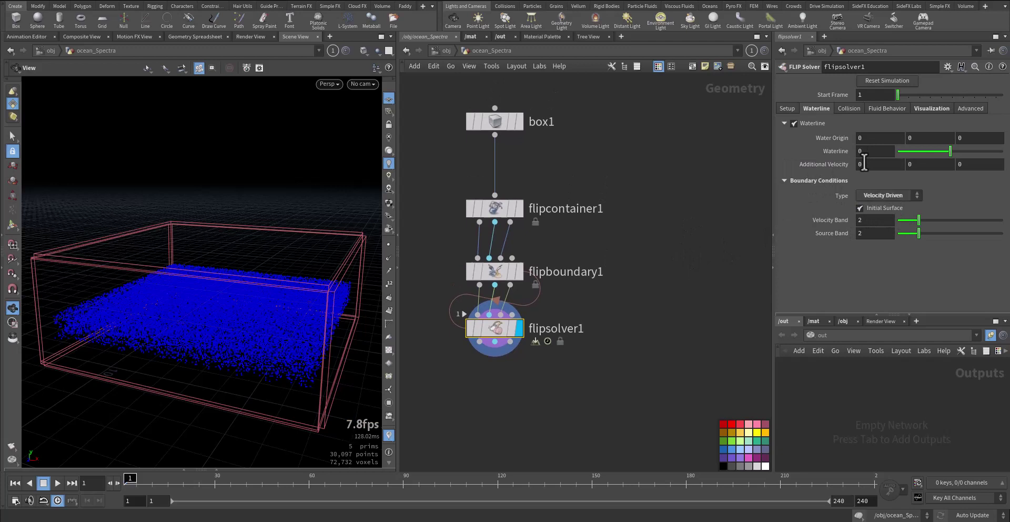
{"action": "left_click", "coordinate": [873, 108]}
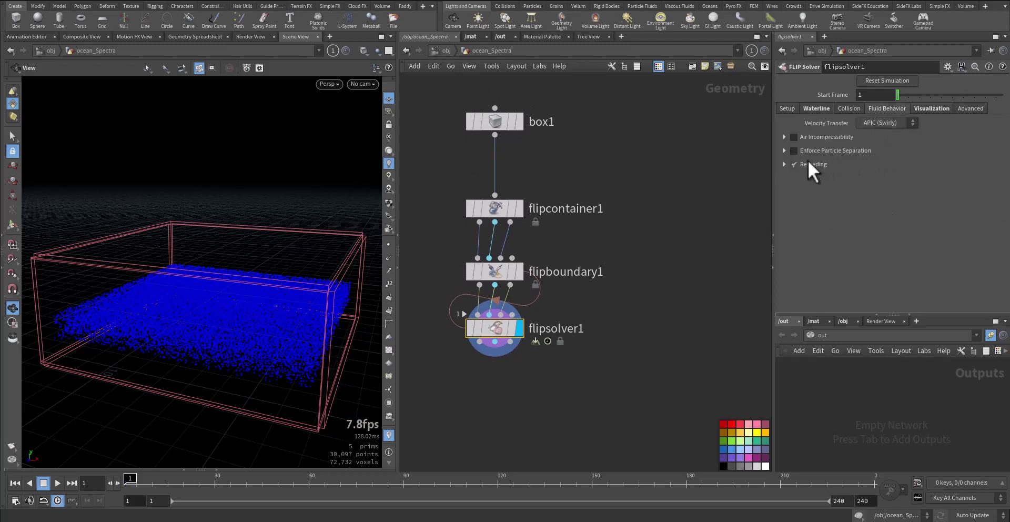
{"action": "left_click", "coordinate": [785, 164]}
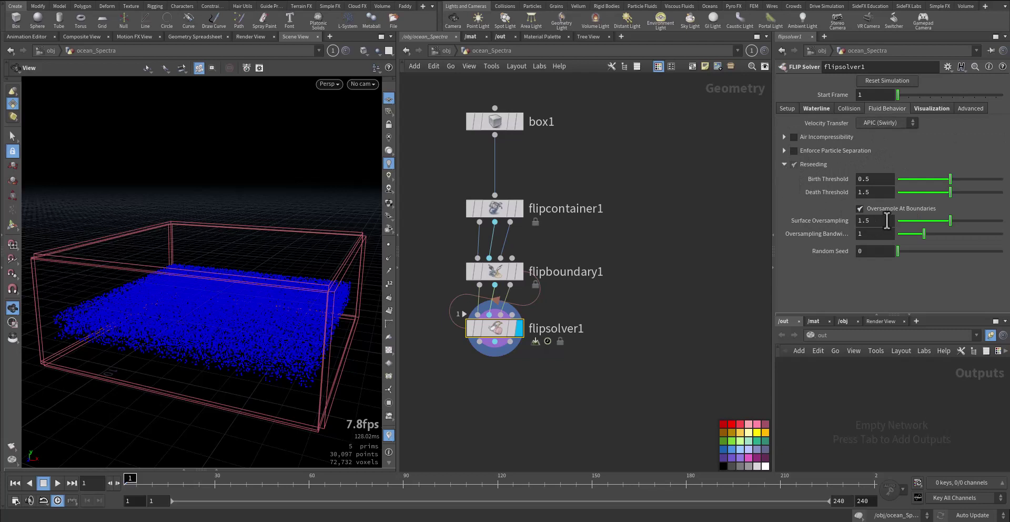
- Compare the particle fill with the solver's Enable Particle Narrow Band option off, and switch the option back on
{"action": "left_click", "coordinate": [970, 109]}
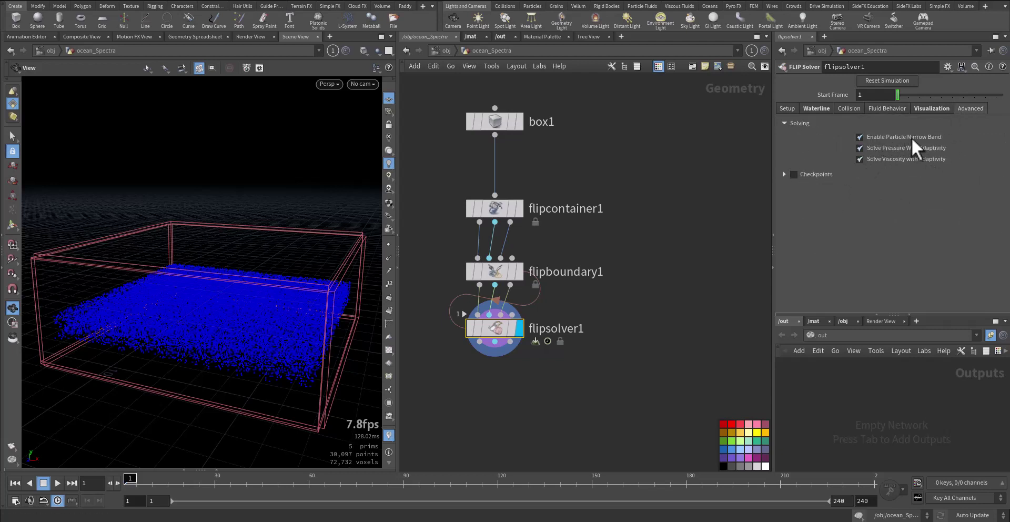
{"action": "left_click", "coordinate": [860, 137]}
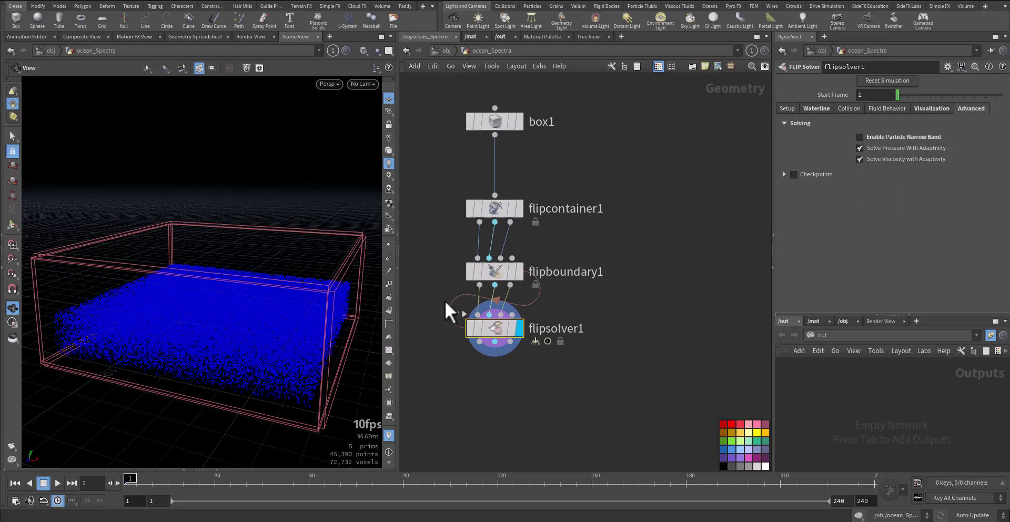
{"action": "left_click_drag", "start_coordinate": [219, 348], "coordinate": [284, 326]}
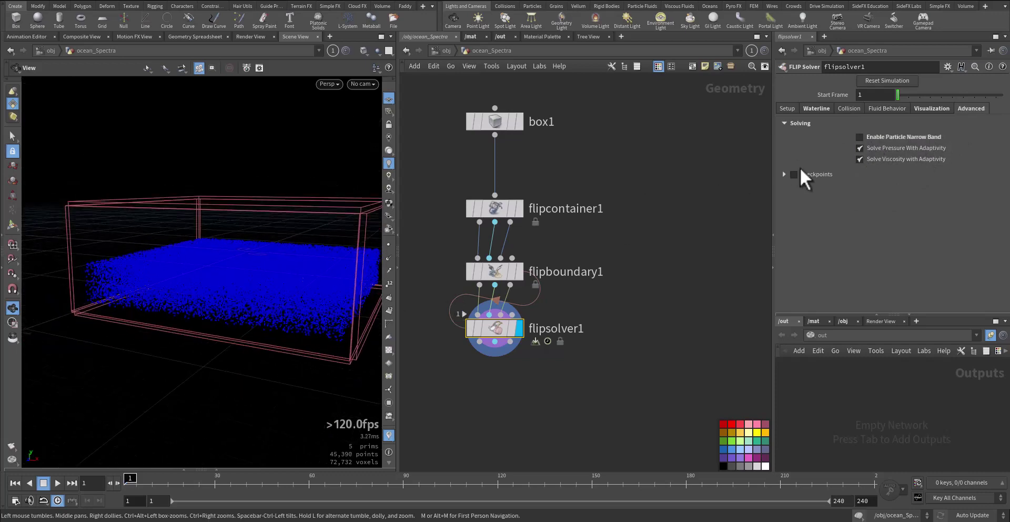
{"action": "left_click", "coordinate": [861, 138]}
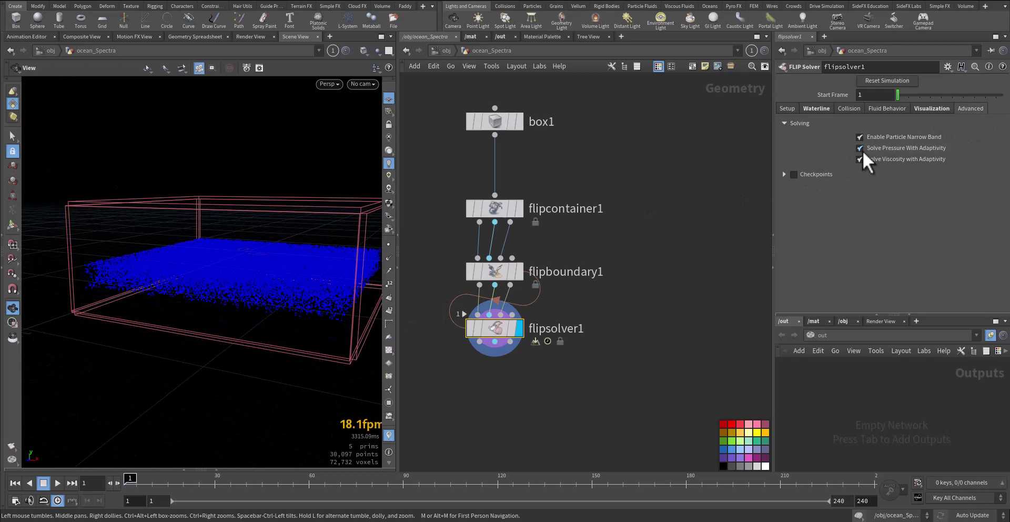
{"action": "mouse_move", "coordinate": [246, 258]}
{"action": "left_mouse_down"}
{"action": "mouse_move", "coordinate": [214, 271]}
{"action": "mouse_move", "coordinate": [241, 258]}
{"action": "left_mouse_up"}
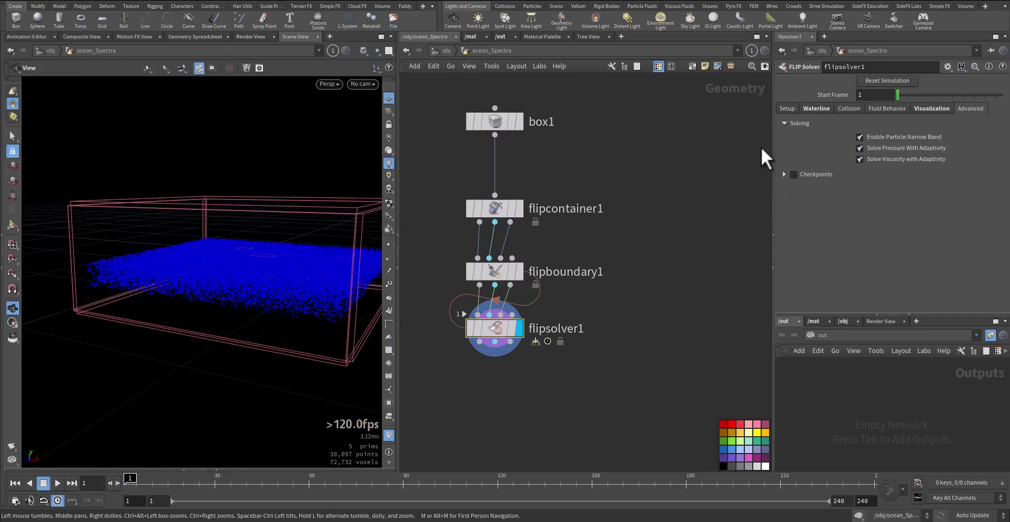
- Try a lower Surface Oversampling value in the FLIP Solver's Reseeding settings and undo the change
{"action": "left_click", "coordinate": [783, 173]}
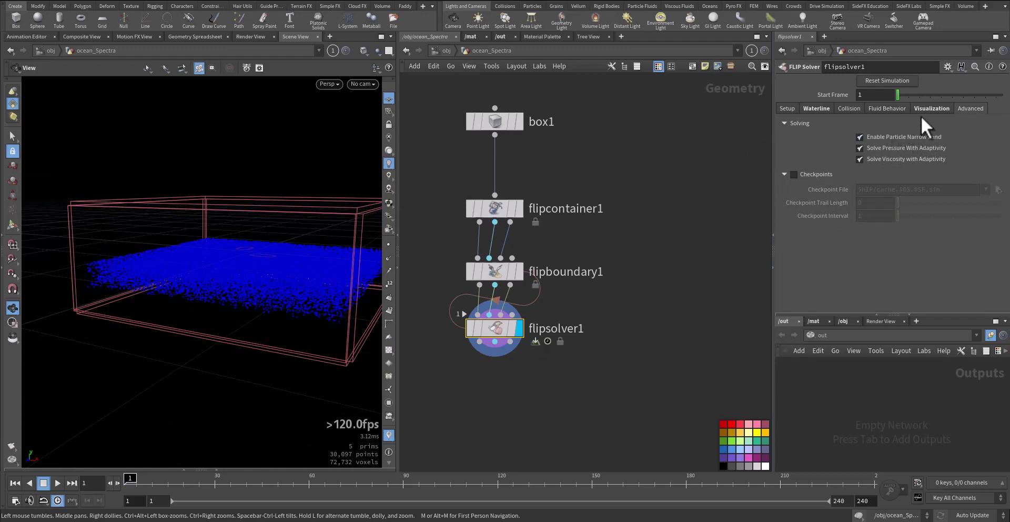
{"action": "left_click", "coordinate": [880, 109]}
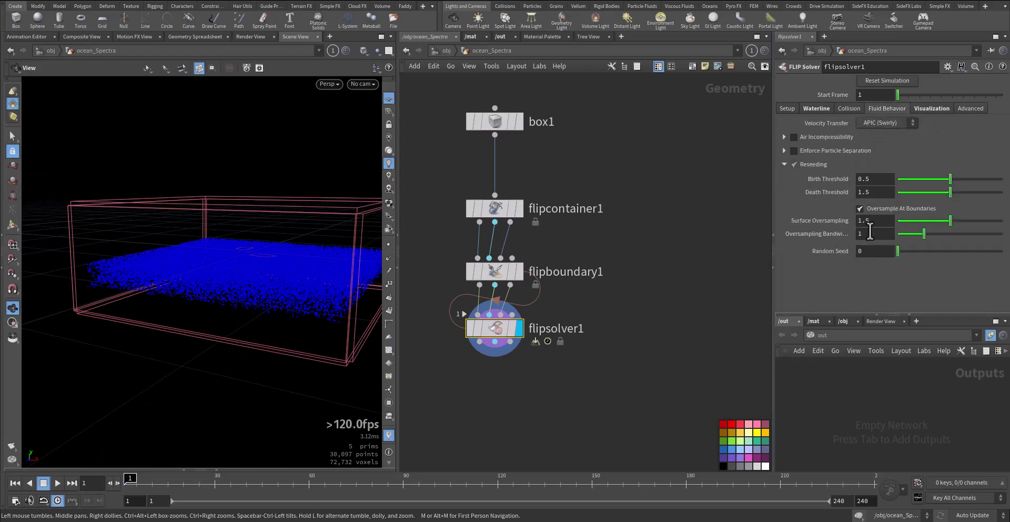
{"action": "left_click_drag", "start_coordinate": [948, 219], "coordinate": [925, 220]}
{"action": "key", "text": "ctrl+z"}
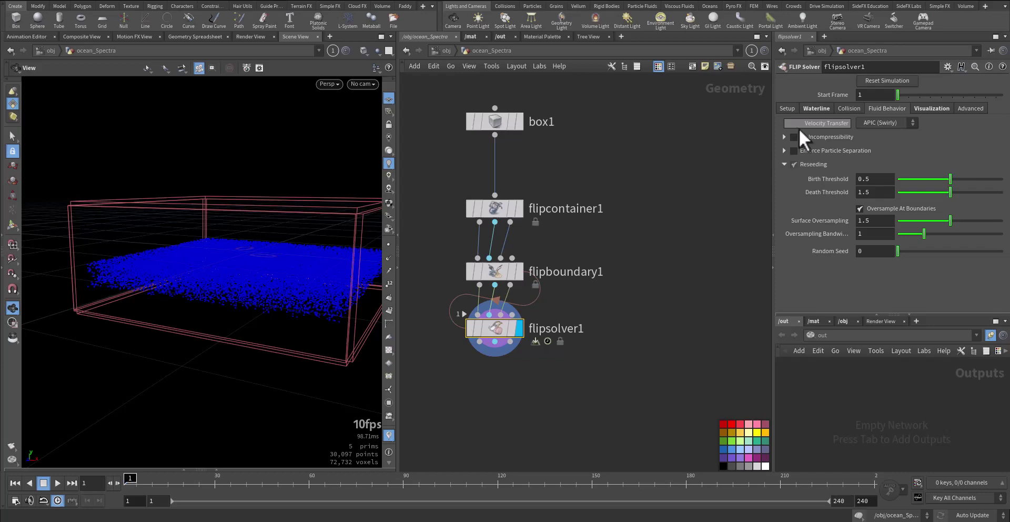
{"action": "left_click", "coordinate": [818, 109]}
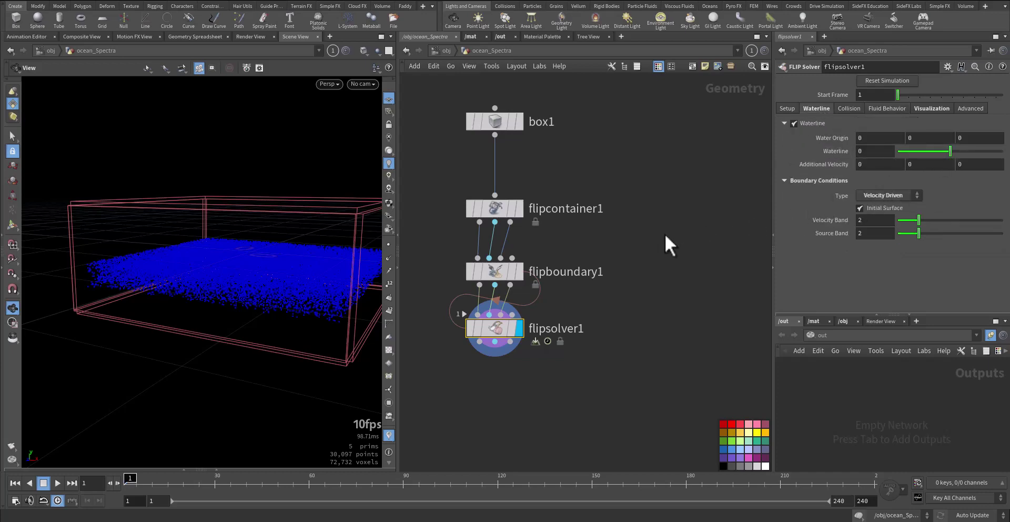
- Add an Ocean Spectrum node beside the FLIP node chain
{"action": "middle_click_drag", "start_coordinate": [652, 216], "coordinate": [620, 230]}
{"action": "left_click_drag", "start_coordinate": [310, 239], "coordinate": [274, 284]}
{"action": "left_click_drag", "start_coordinate": [300, 254], "coordinate": [238, 279]}
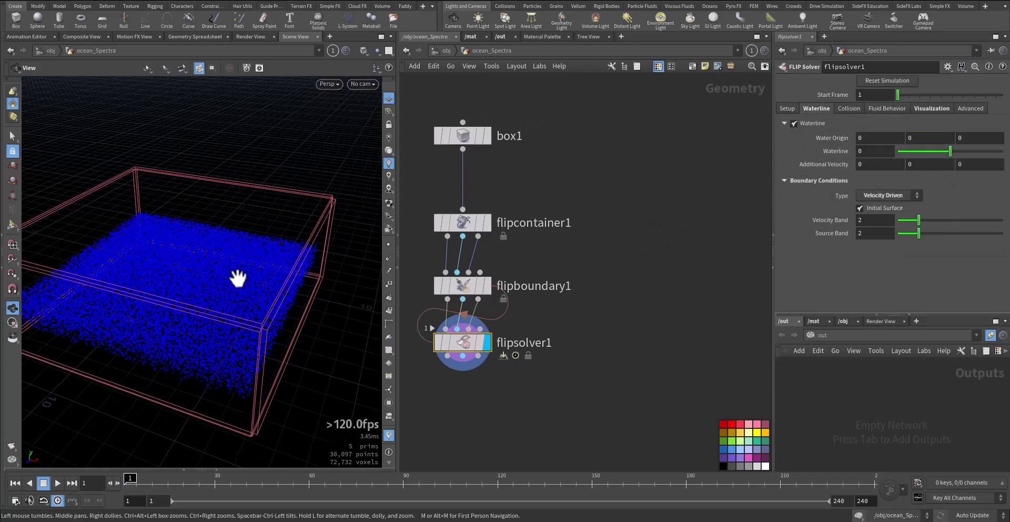
{"action": "key", "text": "Tab"}
{"action": "type", "text": "spe"}
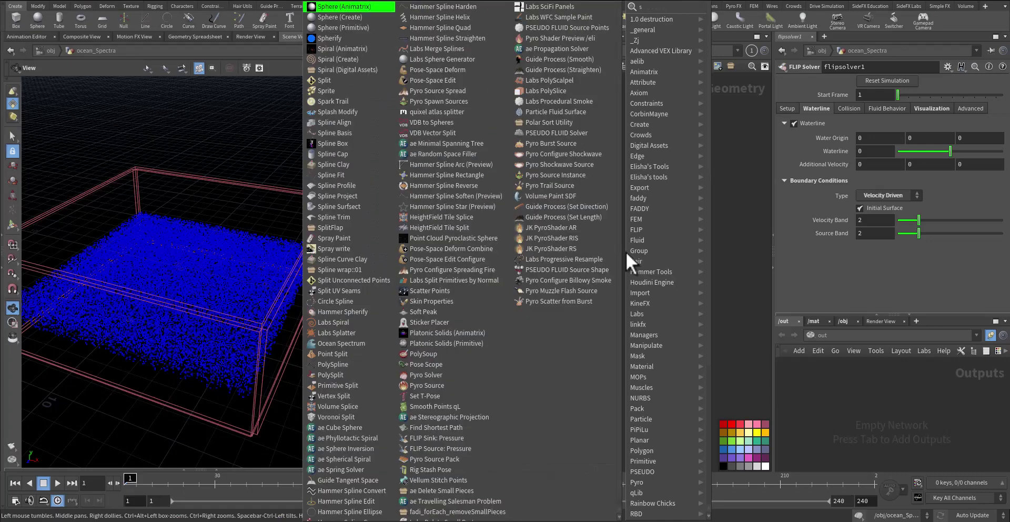
{"action": "key", "text": "Return"}
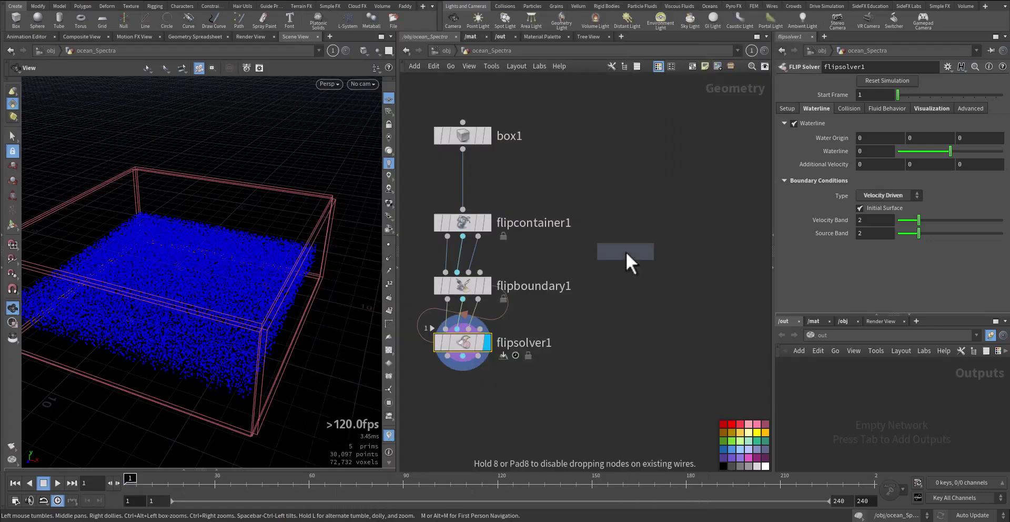
{"action": "left_click", "coordinate": [690, 224]}
- Add an Ocean Evaluate node below the Ocean Spectrum and enable its Preview Grid option
{"action": "key", "text": "Tab"}
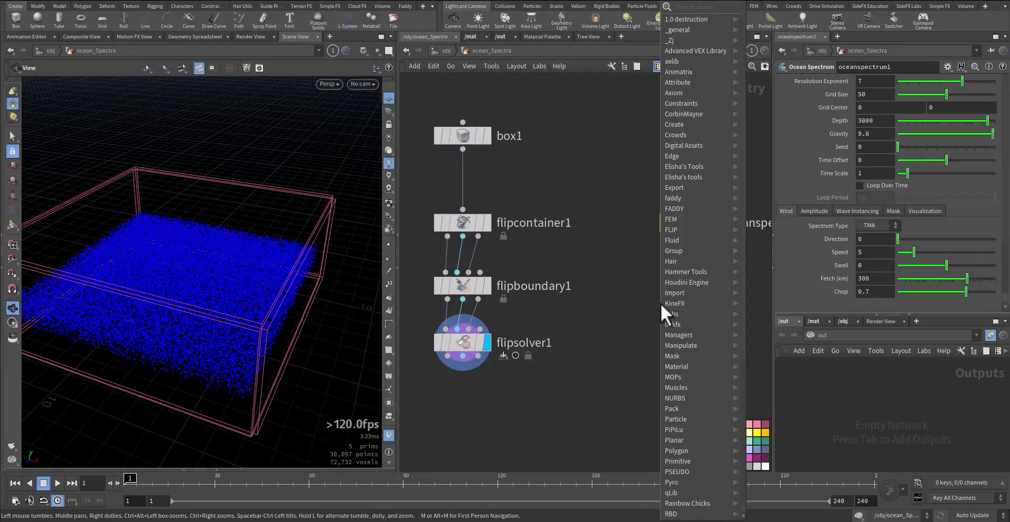
{"action": "type", "text": "o ev"}
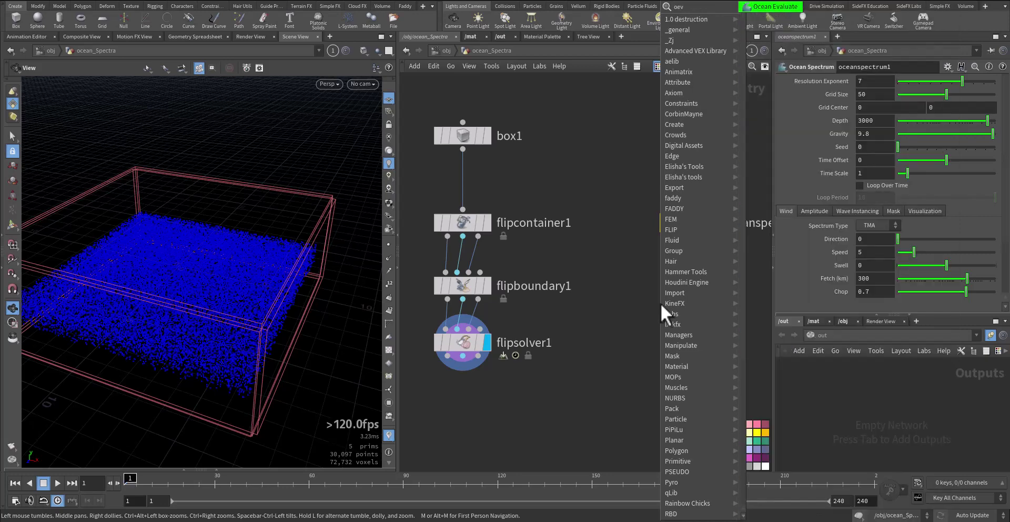
{"action": "key", "text": "Return"}
{"action": "left_click", "coordinate": [672, 311]}
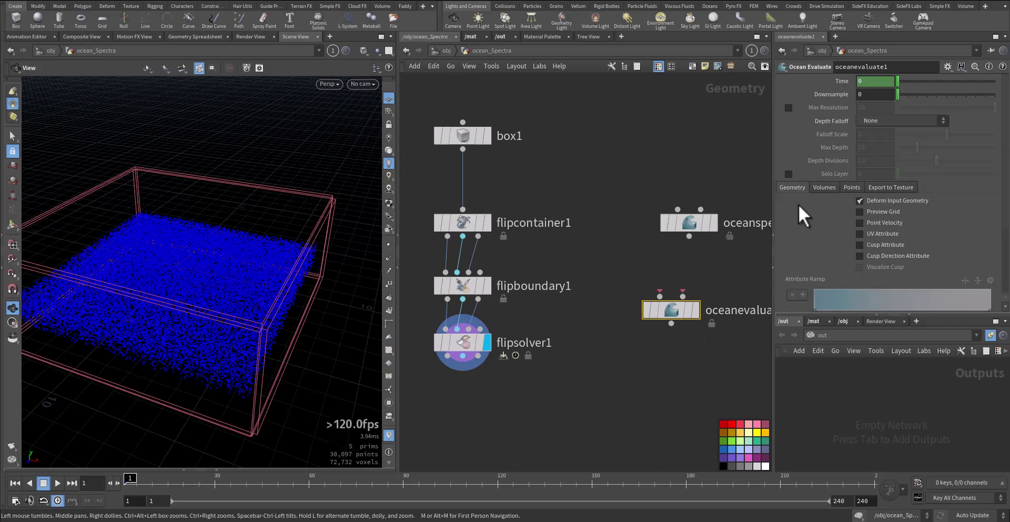
{"action": "left_click", "coordinate": [869, 213]}
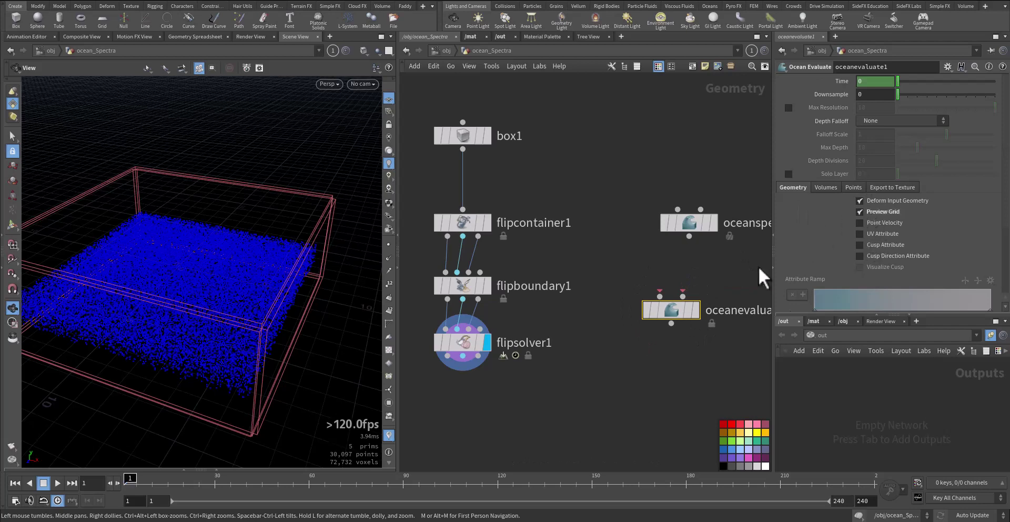
- Wire the Ocean Spectrum's output into the second input of Ocean Evaluate and display the Ocean Evaluate node
{"action": "left_click", "coordinate": [683, 296]}
{"action": "left_click", "coordinate": [690, 236]}
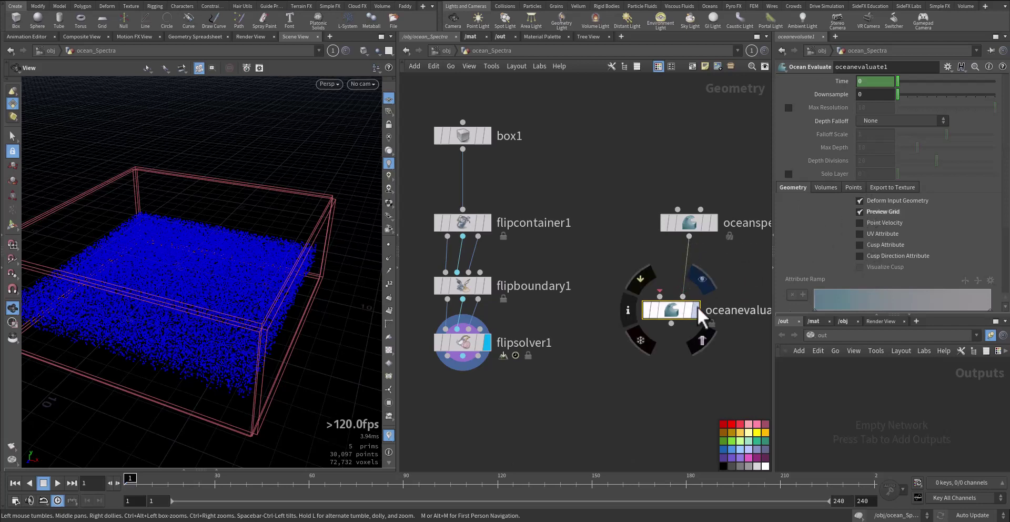
{"action": "left_click", "coordinate": [698, 306]}
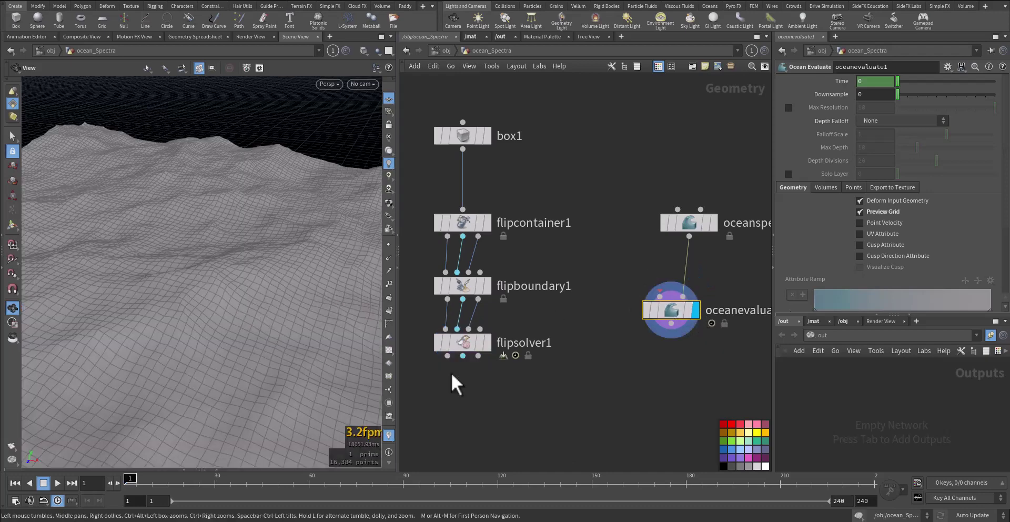
- Select and display the box with the Ocean Evaluate grid templated as a size reference
{"action": "left_click", "coordinate": [480, 342]}
{"action": "left_click_drag", "start_coordinate": [266, 344], "coordinate": [215, 314]}
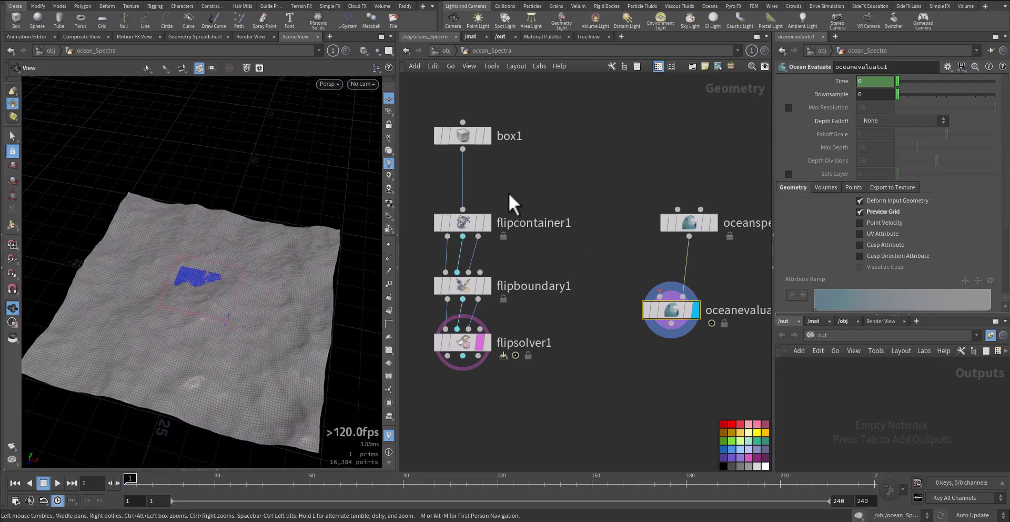
{"action": "middle_click_drag", "start_coordinate": [508, 167], "coordinate": [510, 222]}
{"action": "left_click", "coordinate": [487, 192]}
{"action": "left_click", "coordinate": [469, 193]}
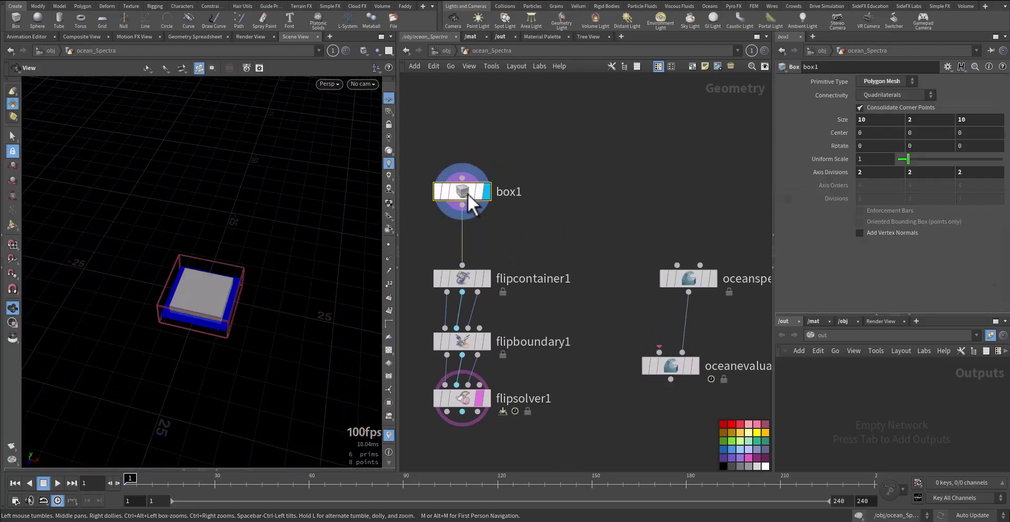
{"action": "left_click", "coordinate": [688, 365]}
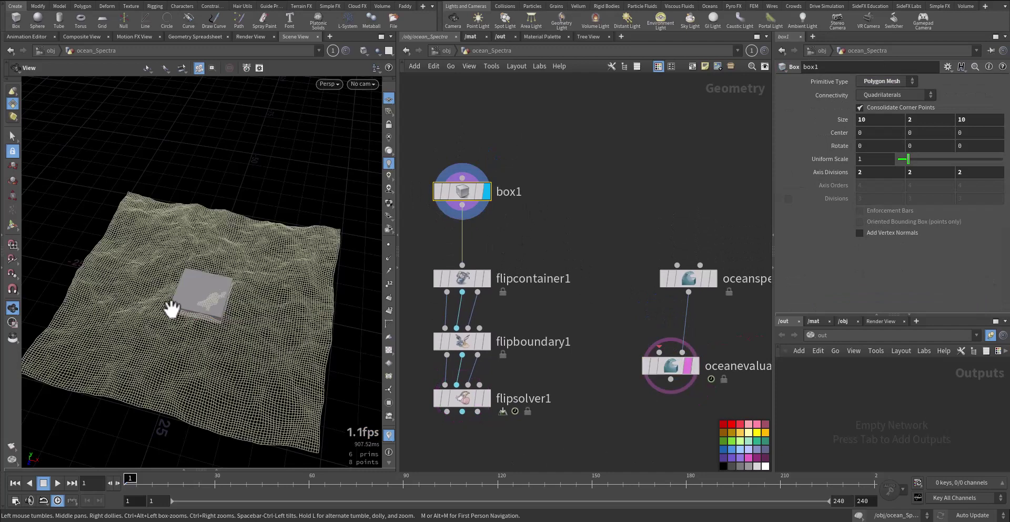
- Enlarge the box in the viewport to about 41.8 × 2 × 37.2 so it covers most of the ocean grid
{"action": "key", "text": "Return"}
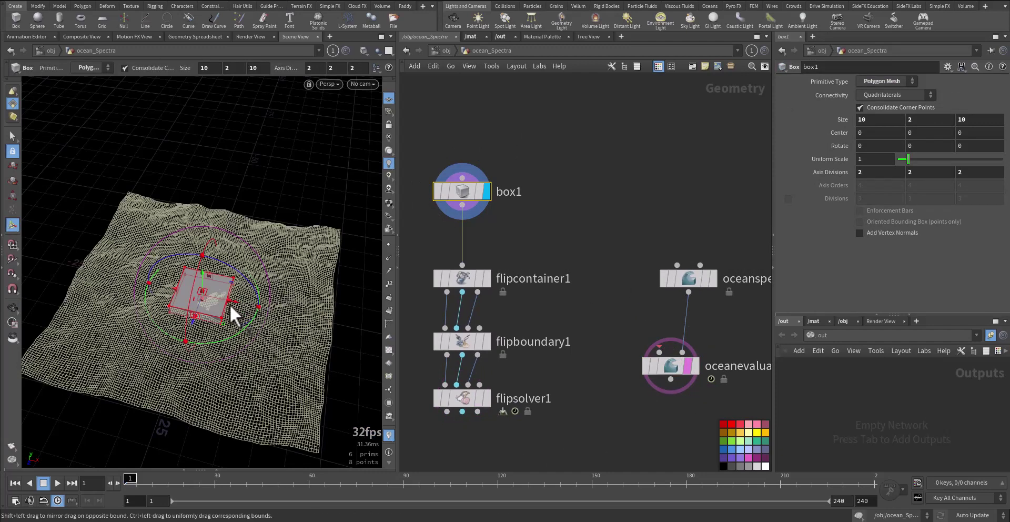
{"action": "left_click_drag", "start_coordinate": [247, 345], "coordinate": [248, 319], "text": "alt"}
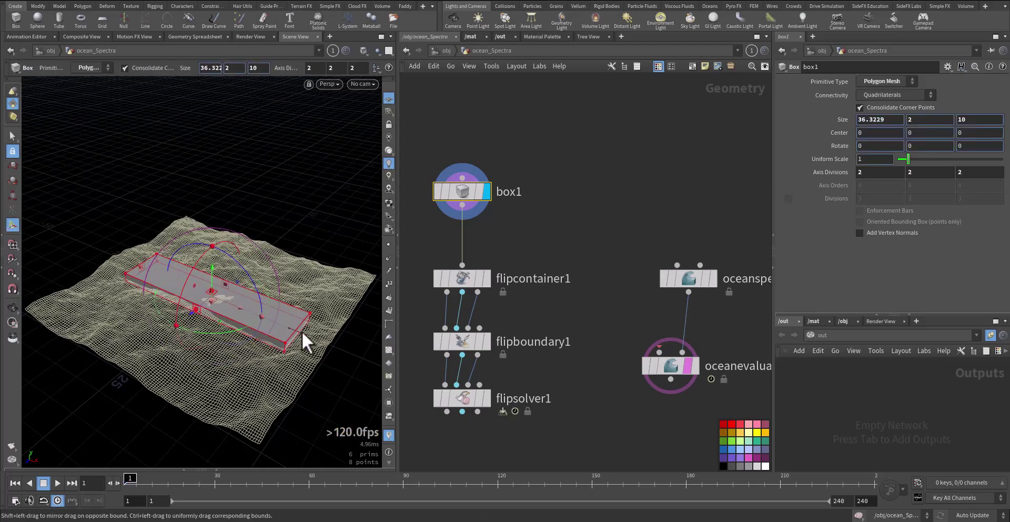
{"action": "left_click_drag", "start_coordinate": [302, 330], "coordinate": [314, 335], "text": "shift"}
{"action": "left_click_drag", "start_coordinate": [200, 311], "coordinate": [153, 355]}
- Display the Ocean Evaluate node and set the Ocean Spectrum's spectrum type to Phillips
{"action": "middle_click_drag", "start_coordinate": [593, 315], "coordinate": [555, 268]}
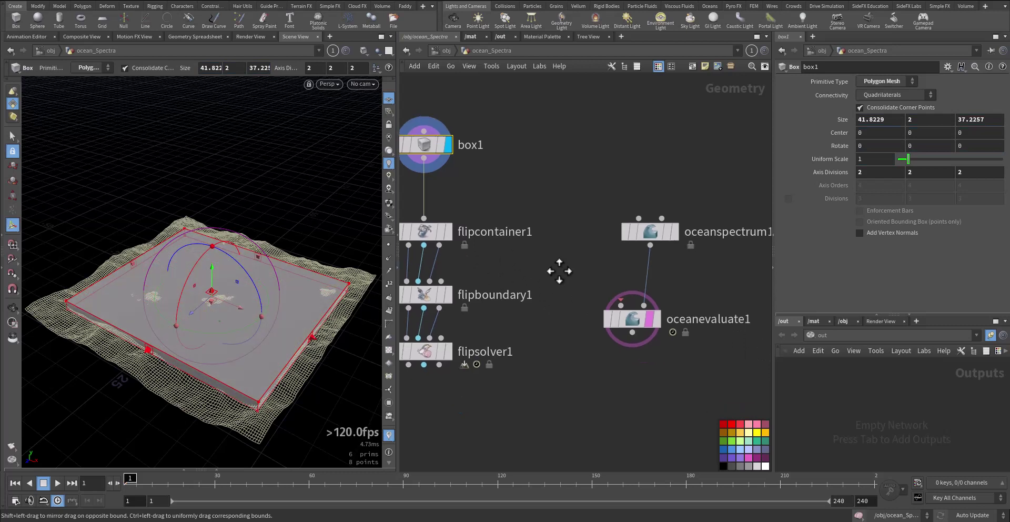
{"action": "left_click", "coordinate": [656, 320]}
{"action": "left_click", "coordinate": [634, 321]}
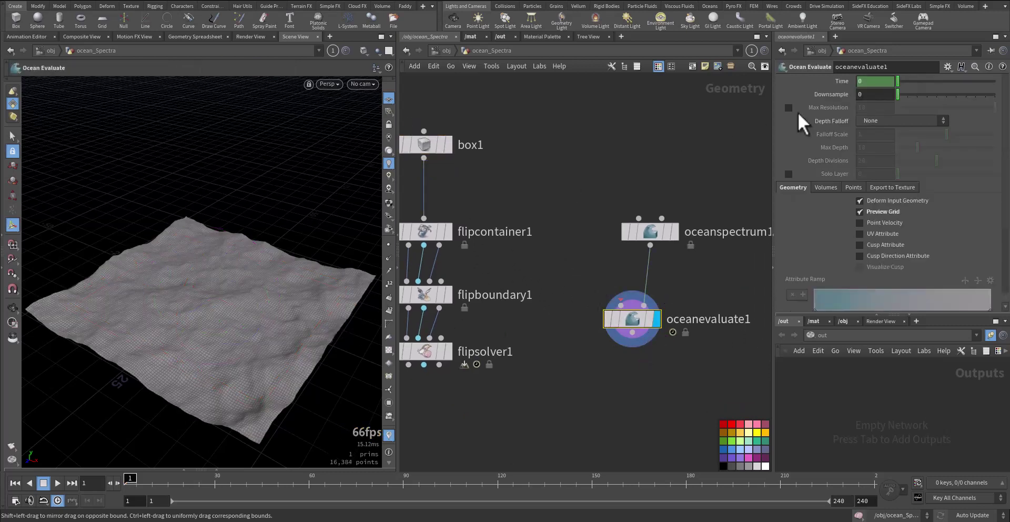
{"action": "left_click", "coordinate": [664, 231]}
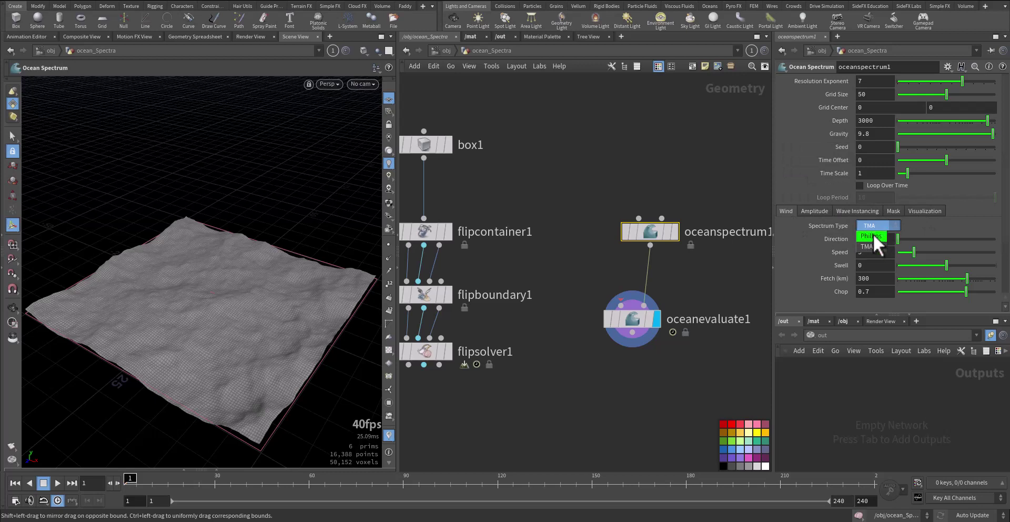
{"action": "left_click", "coordinate": [868, 237]}
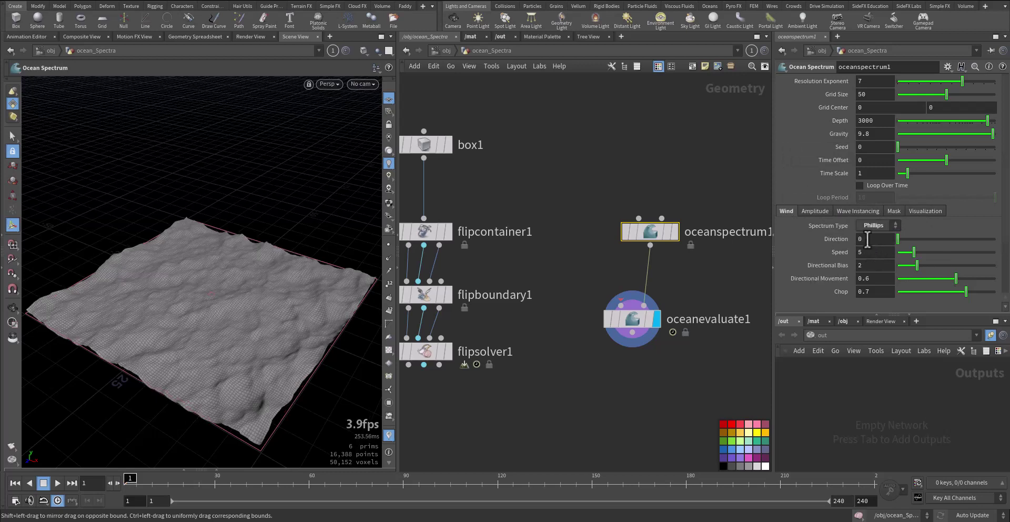
- Play the animation and examine how the Phillips ocean surface moves
{"action": "key", "text": "Up"}
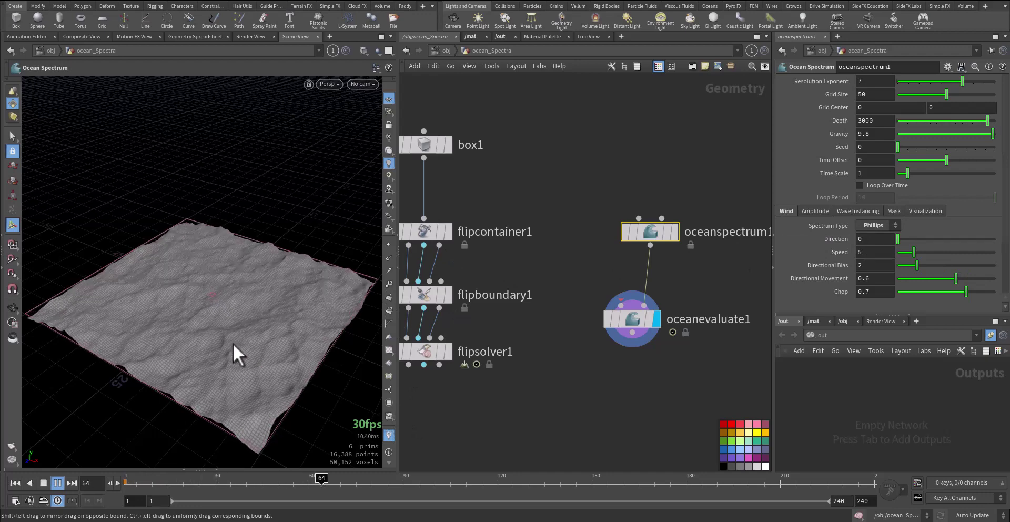
{"action": "left_click", "coordinate": [12, 308]}
{"action": "right_click_drag", "start_coordinate": [101, 332], "coordinate": [181, 327]}
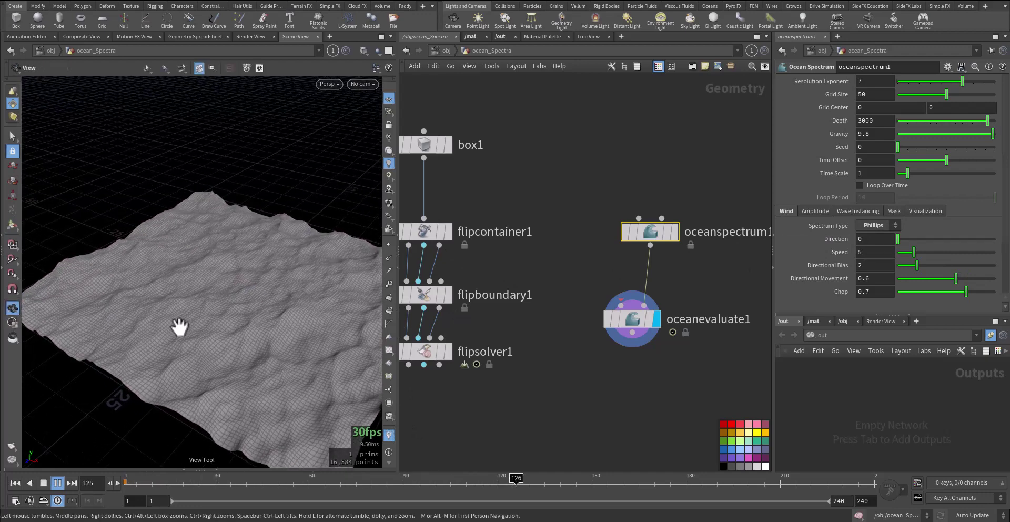
{"action": "left_click_drag", "start_coordinate": [181, 327], "coordinate": [142, 289]}
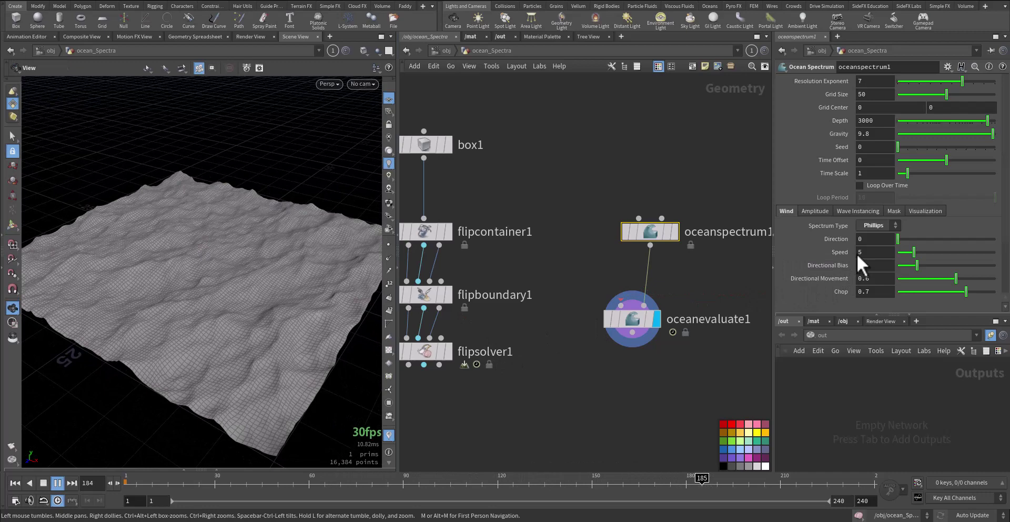
- Compare the TMA and Phillips spectrum types on the paused ocean surface, set TMA and resume playback
{"action": "left_click", "coordinate": [889, 225]}
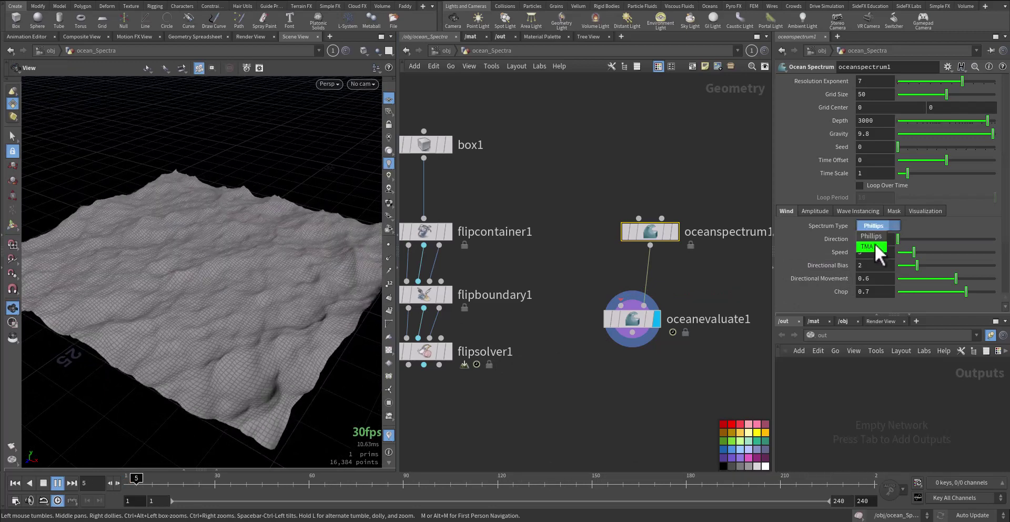
{"action": "left_click", "coordinate": [876, 244]}
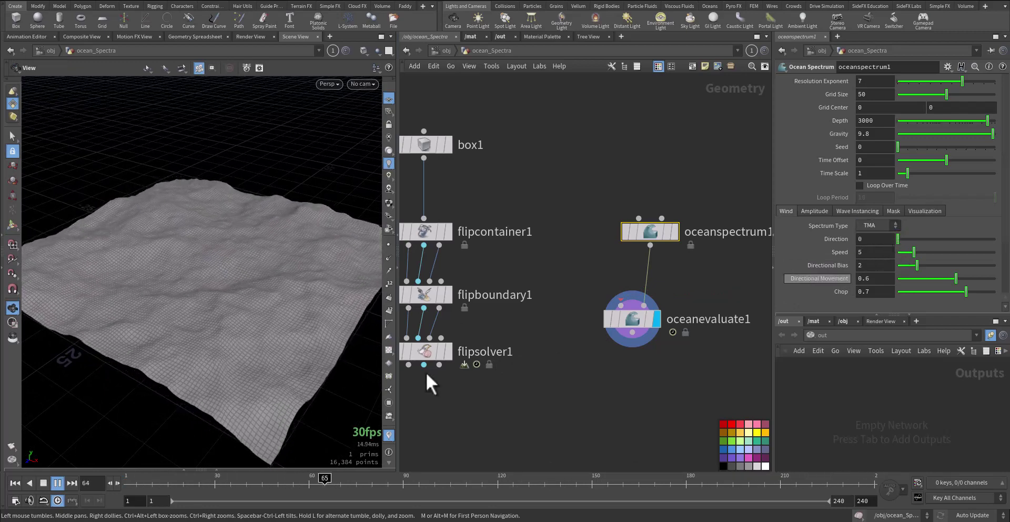
{"action": "left_click", "coordinate": [215, 483]}
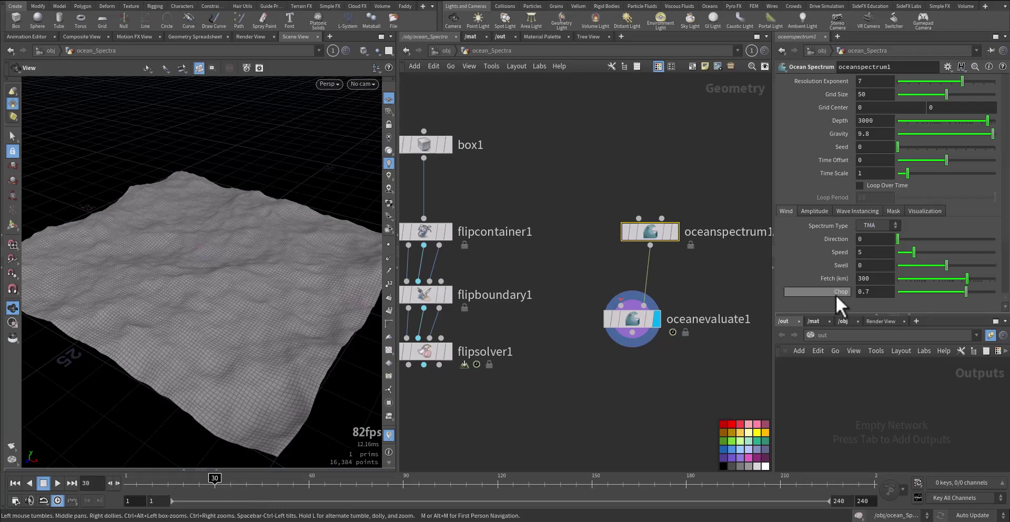
{"action": "left_click", "coordinate": [872, 236]}
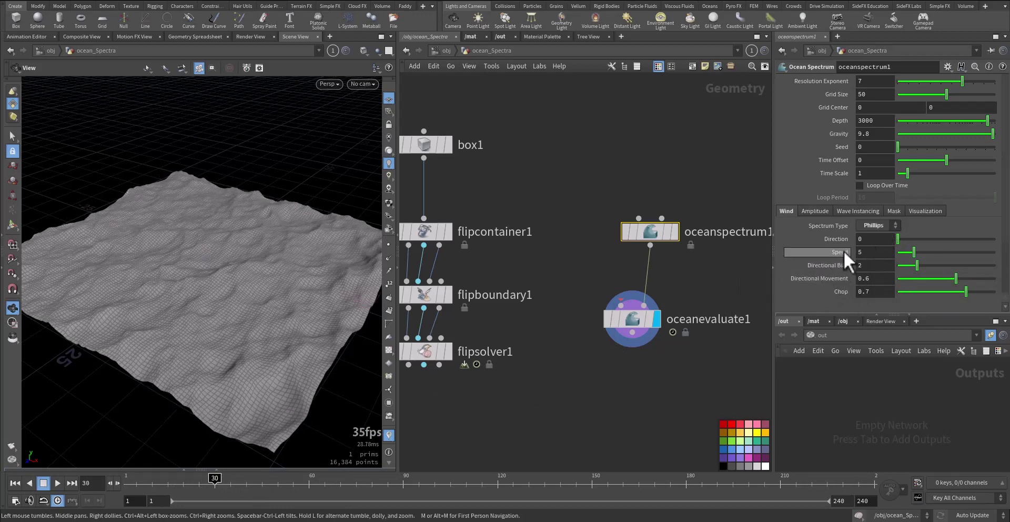
{"action": "left_click", "coordinate": [867, 246]}
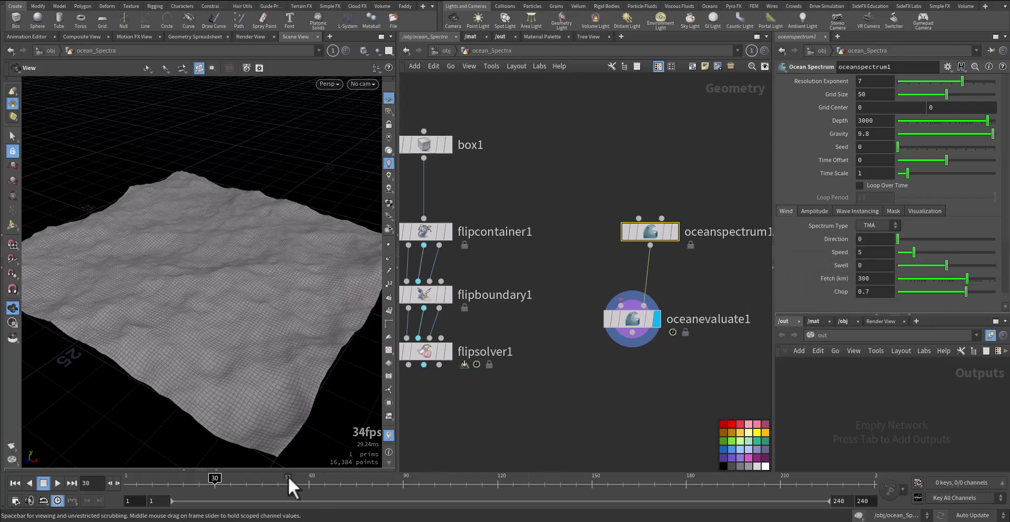
{"action": "key", "text": "Up"}
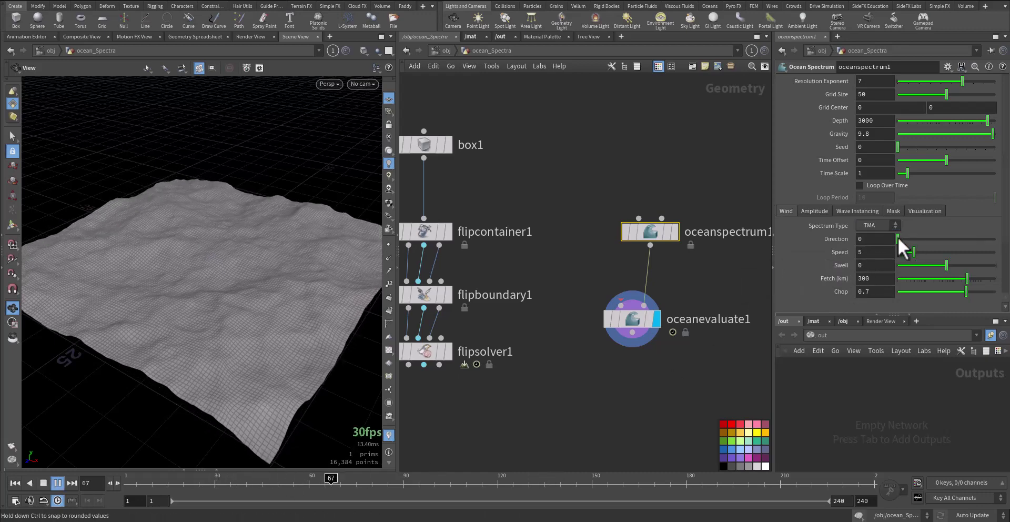
- Set the wind direction to 187 and the speed to 4, trying swell values between -1 and 1
{"action": "left_click_drag", "start_coordinate": [902, 241], "coordinate": [877, 264]}
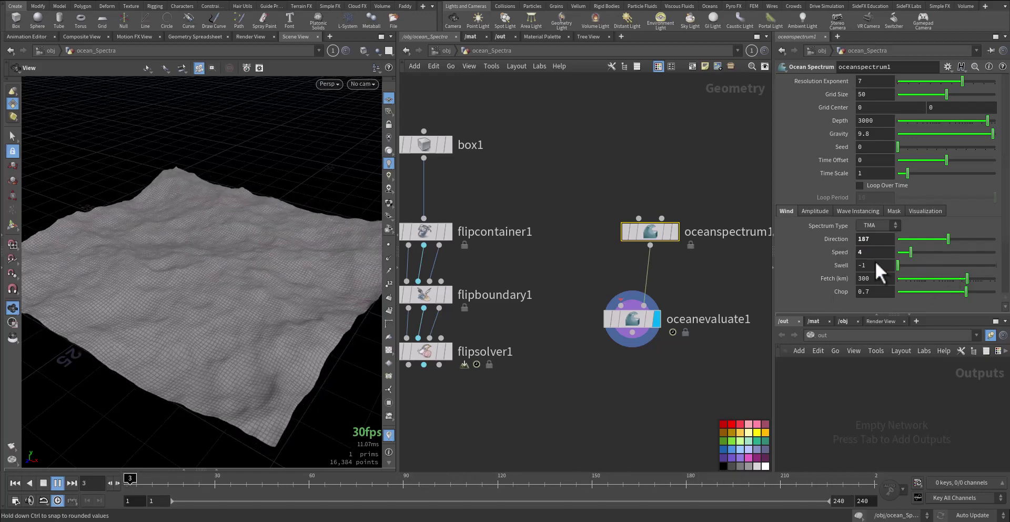
{"action": "left_click_drag", "start_coordinate": [876, 261], "coordinate": [1009, 263]}
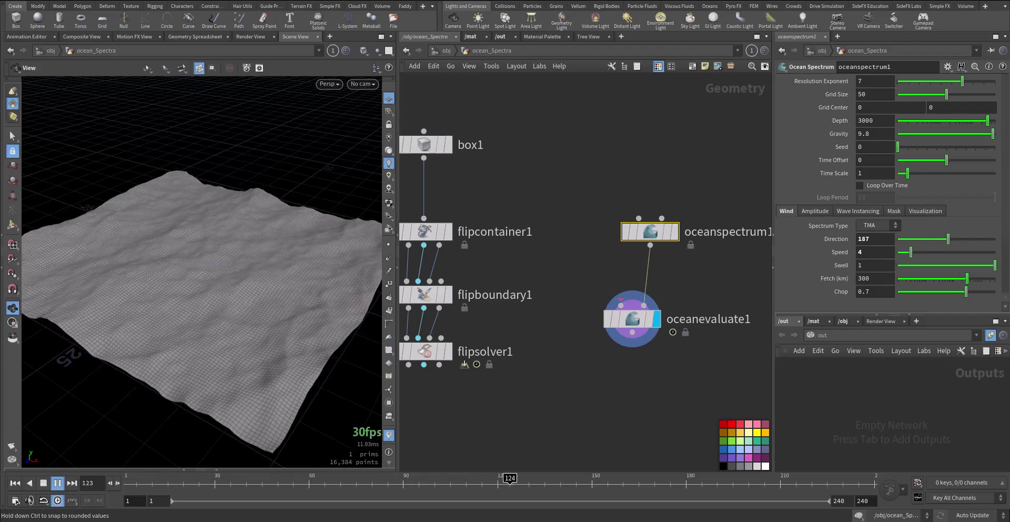
{"action": "key", "text": "ctrl+z"}
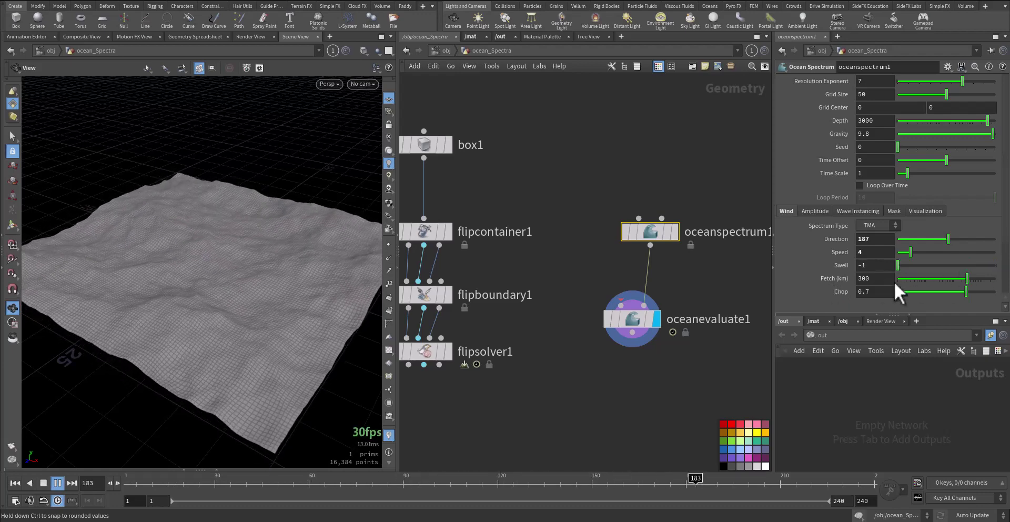
{"action": "left_click_drag", "start_coordinate": [895, 281], "coordinate": [943, 278]}
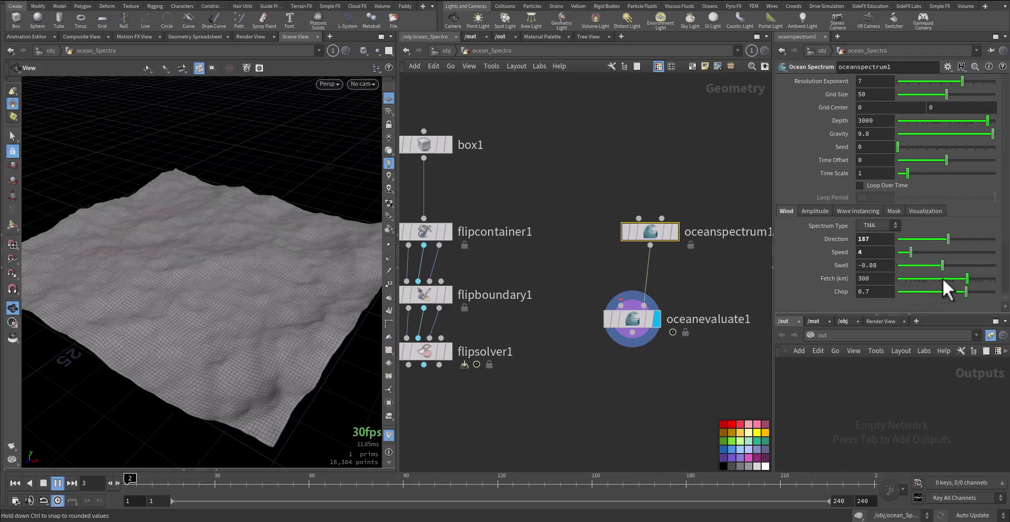
- Return the swell to 0 for comparison, and raise it to 1
{"action": "double_click", "coordinate": [872, 267]}
{"action": "type", "text": "0"}
{"action": "key", "text": "Return"}
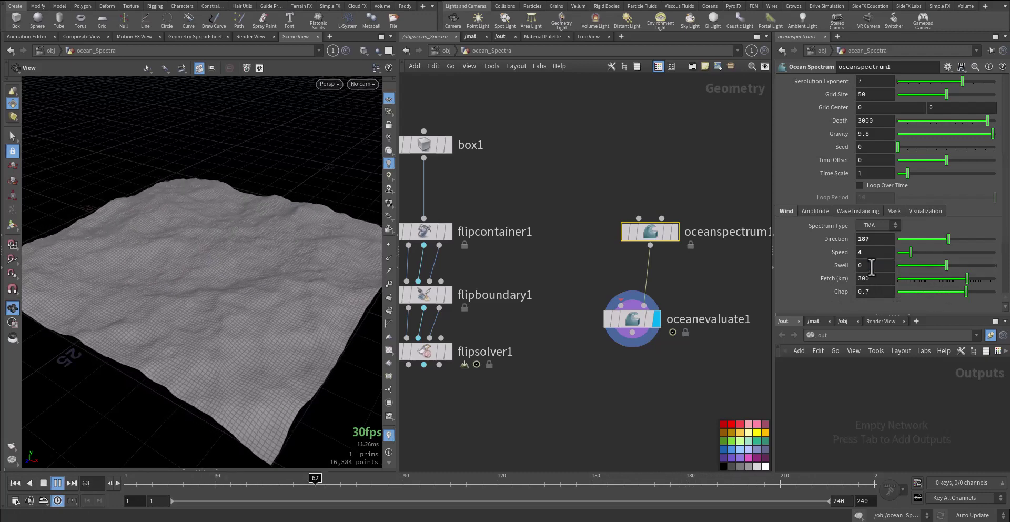
{"action": "left_click_drag", "start_coordinate": [941, 265], "coordinate": [999, 266]}
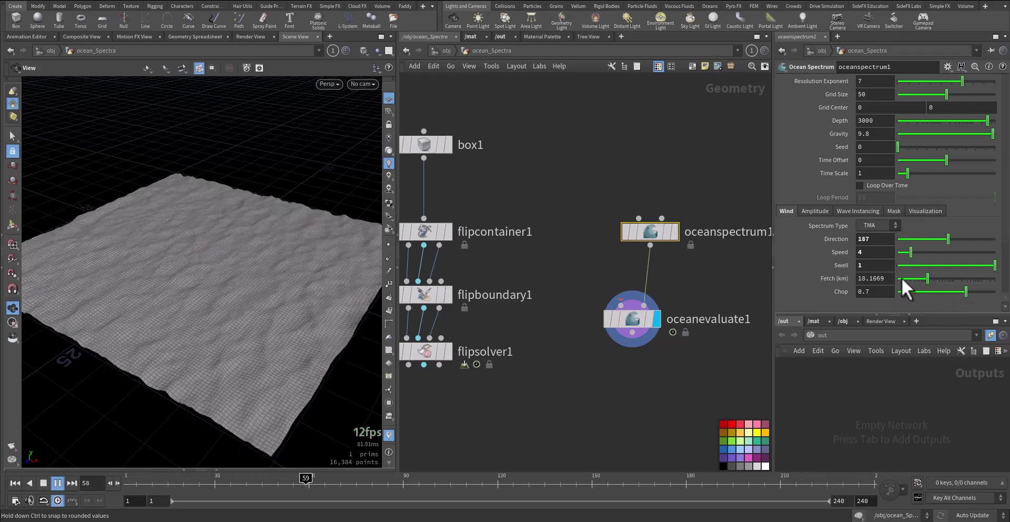
- Set the chop to 0.784 and try fetch values of about 266, 689 and 76 km on the playing surface
{"action": "left_click_drag", "start_coordinate": [928, 279], "coordinate": [966, 278]}
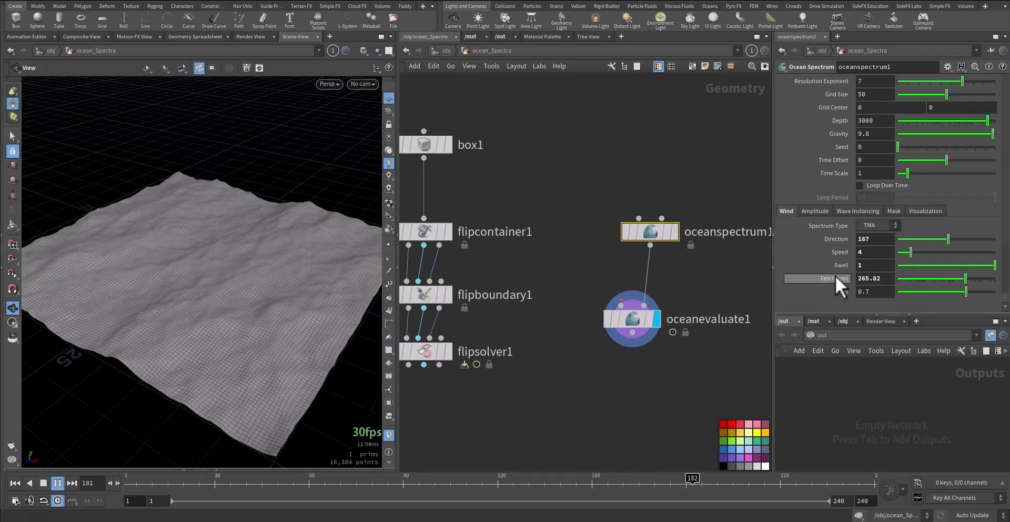
{"action": "mouse_move", "coordinate": [973, 289]}
{"action": "left_mouse_down"}
{"action": "mouse_move", "coordinate": [940, 294]}
{"action": "mouse_move", "coordinate": [974, 293]}
{"action": "mouse_move", "coordinate": [966, 280]}
{"action": "mouse_move", "coordinate": [926, 280]}
{"action": "mouse_move", "coordinate": [977, 279]}
{"action": "left_mouse_up"}
{"action": "left_click_drag", "start_coordinate": [165, 381], "coordinate": [226, 330]}
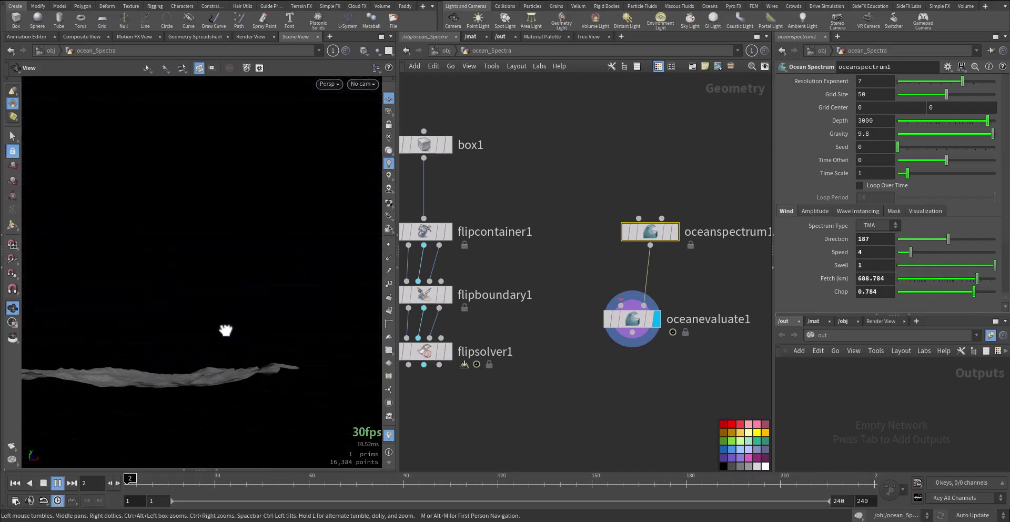
{"action": "left_click_drag", "start_coordinate": [974, 278], "coordinate": [950, 270]}
{"action": "left_click_drag", "start_coordinate": [232, 305], "coordinate": [220, 354]}
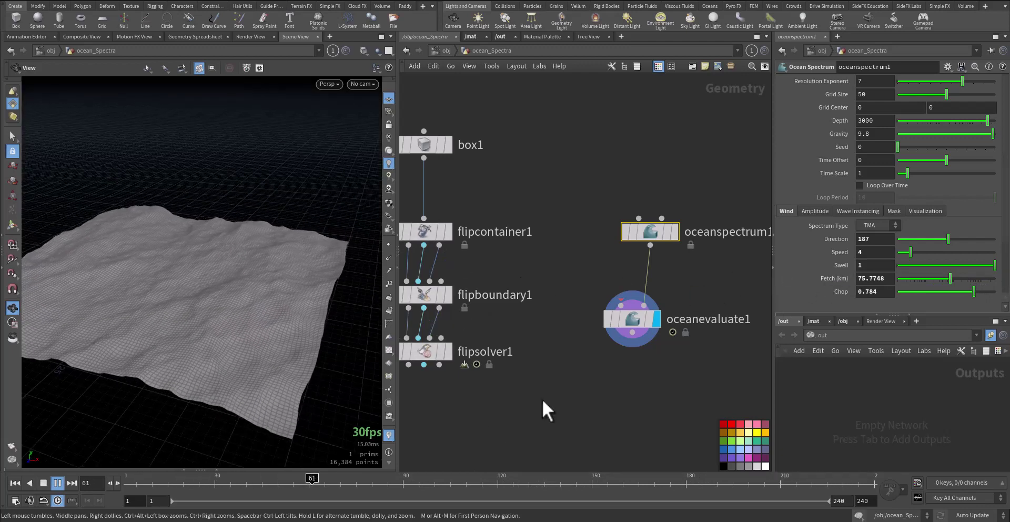
- Pause at frame 40 and restore the wind direction to 0 and the fetch to 300 km
{"action": "left_click", "coordinate": [456, 482]}
{"action": "left_click_drag", "start_coordinate": [404, 481], "coordinate": [247, 484]}
- Move the Ocean Spectrum and Ocean Evaluate nodes up beside the FLIP node chain
{"action": "mouse_move", "coordinate": [638, 322]}
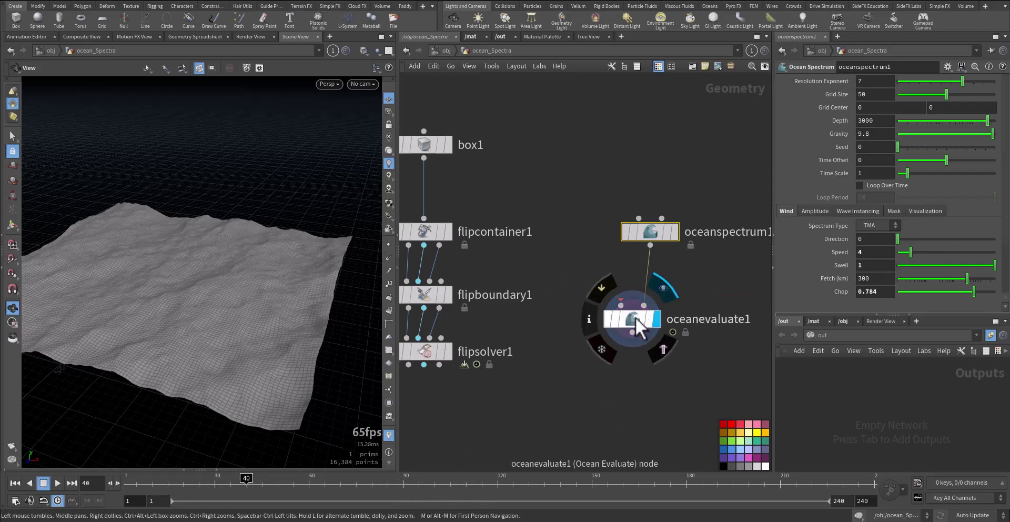
{"action": "left_click_drag", "start_coordinate": [635, 318], "coordinate": [637, 216]}
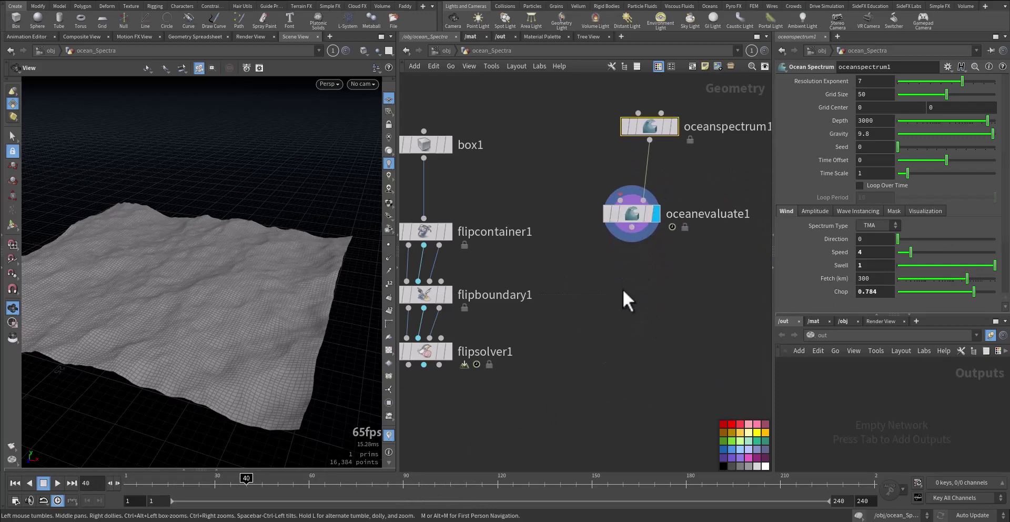
{"action": "middle_click_drag", "start_coordinate": [621, 286], "coordinate": [639, 289]}
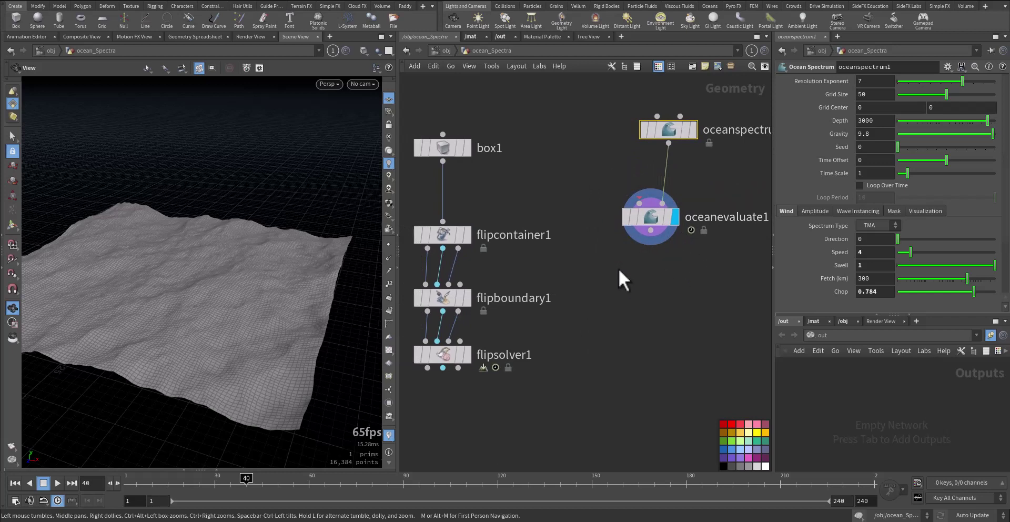
- Display the FLIP solver, close the console, inspect the solver's error details and return to frame 1
{"action": "mouse_move", "coordinate": [451, 359]}
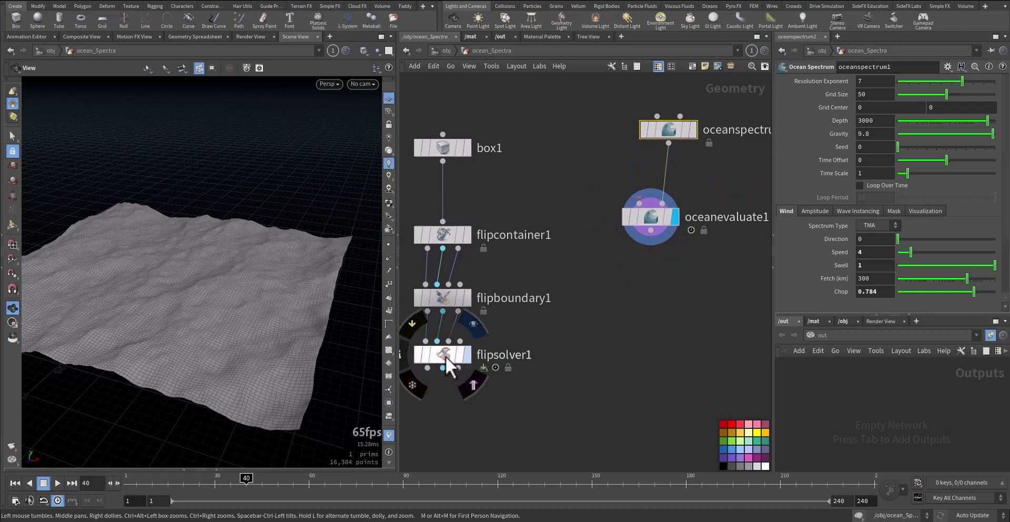
{"action": "left_click", "coordinate": [448, 363]}
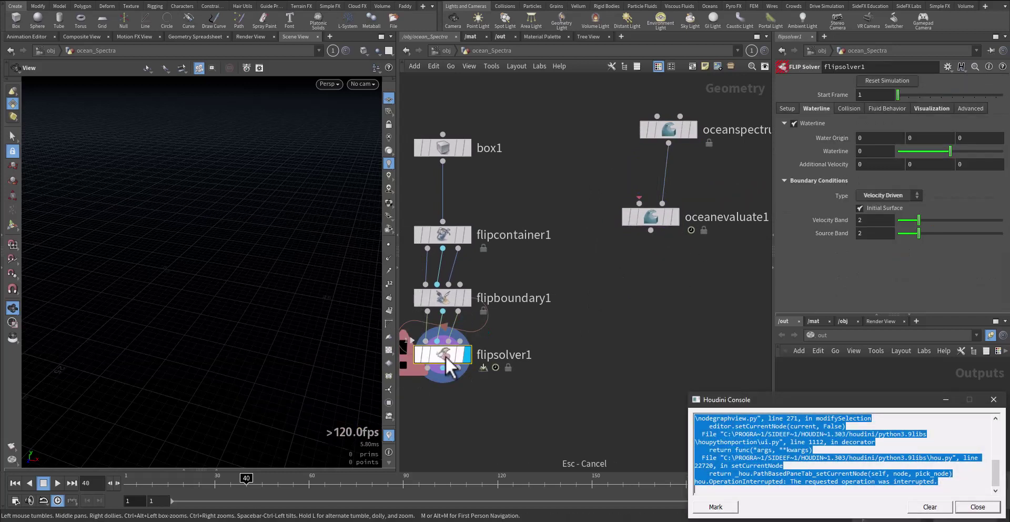
{"action": "left_click", "coordinate": [994, 400]}
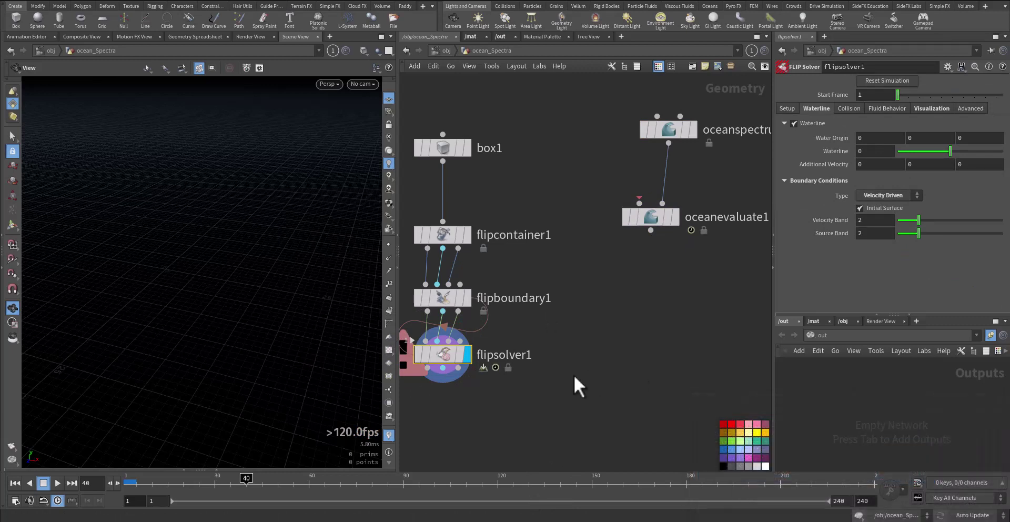
{"action": "middle_click", "coordinate": [531, 370]}
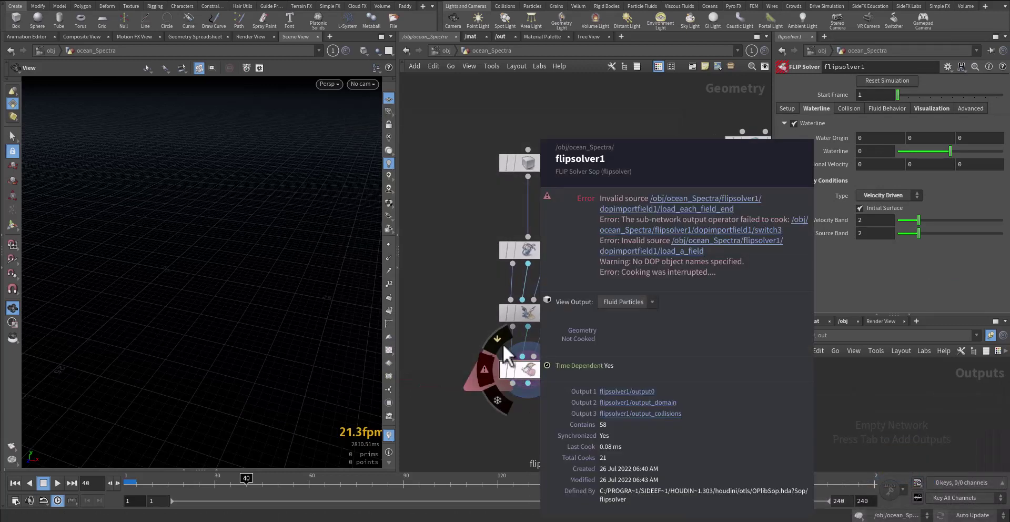
{"action": "left_click", "coordinate": [461, 325]}
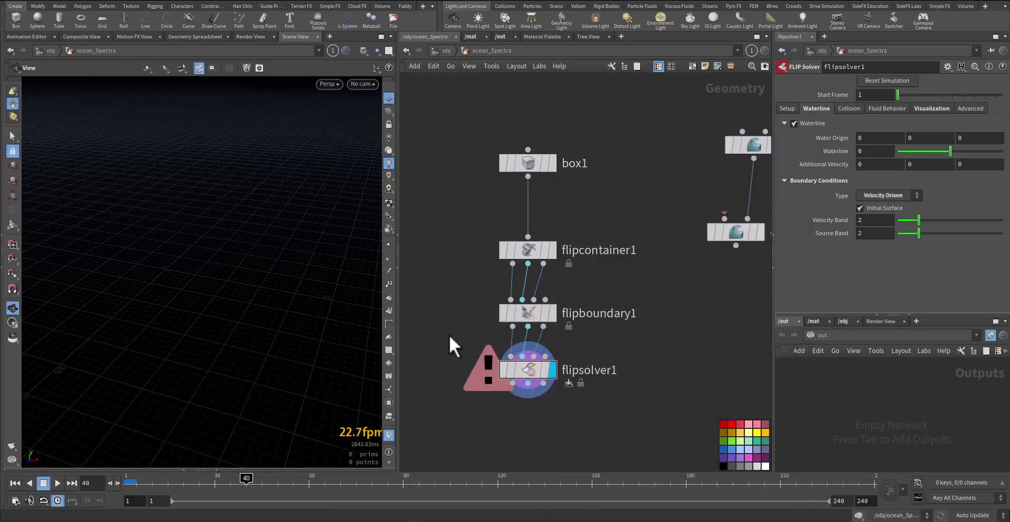
{"action": "left_click", "coordinate": [16, 483]}
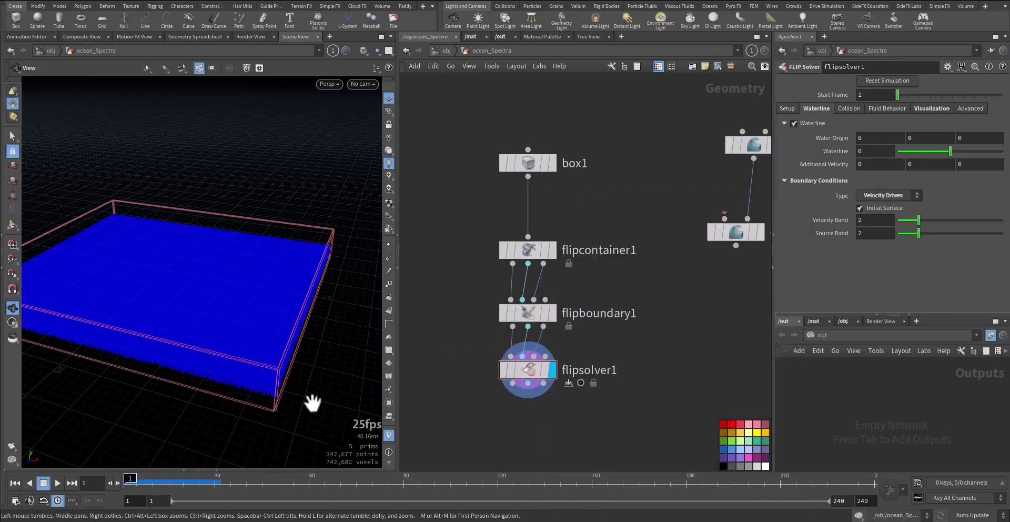
- Play the FLIP simulation, reset the solver's simulation, replay it and return to the first frame
{"action": "left_click_drag", "start_coordinate": [261, 360], "coordinate": [234, 344]}
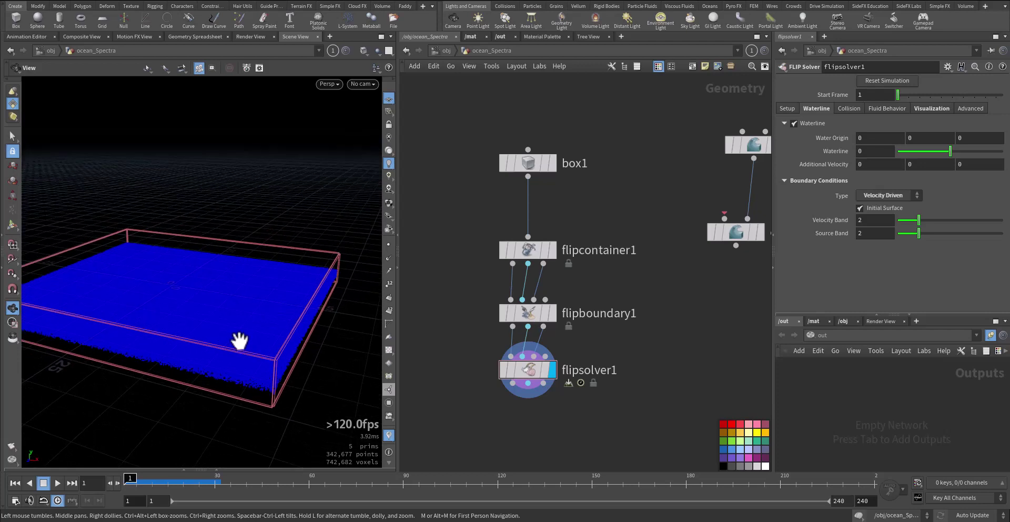
{"action": "key", "text": "Up"}
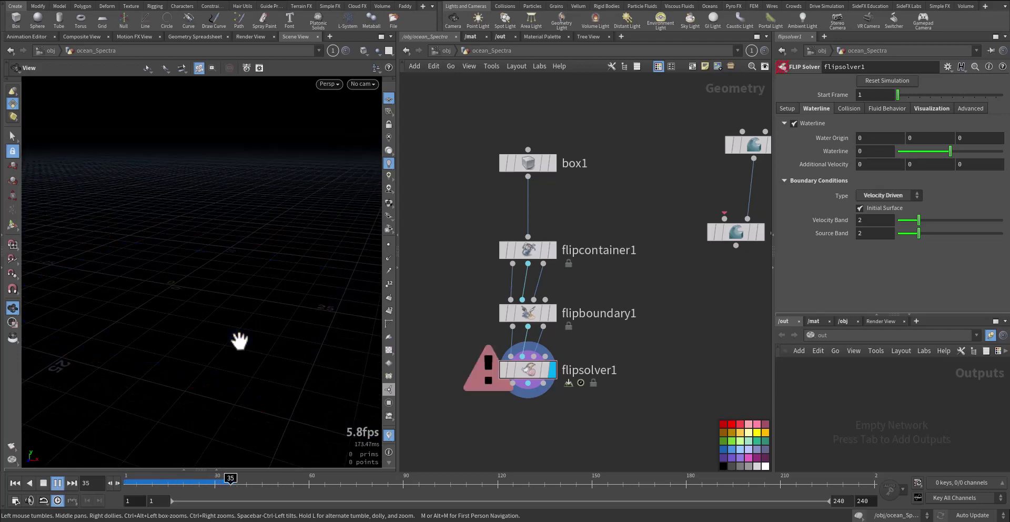
{"action": "key", "text": "ctrl+Up"}
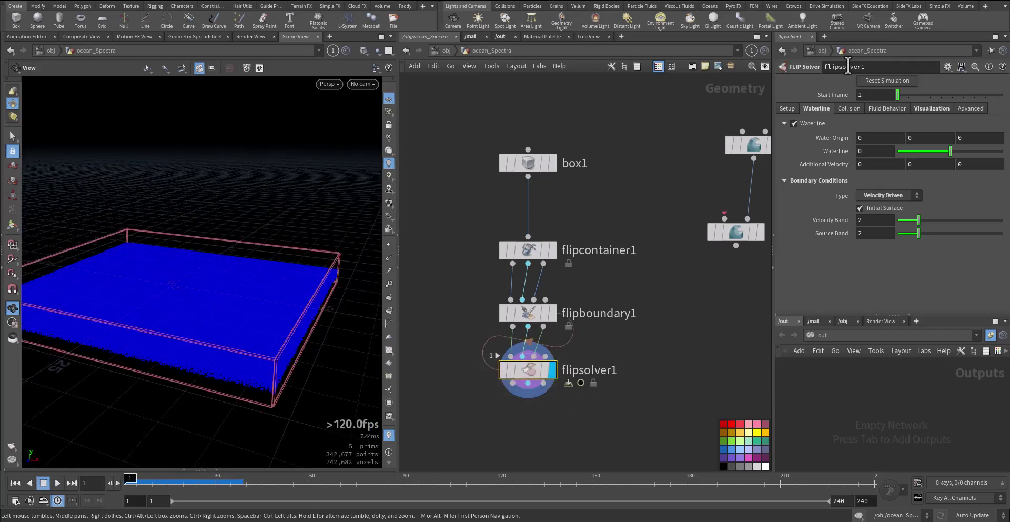
{"action": "left_click", "coordinate": [887, 81]}
{"action": "key", "text": "Up"}
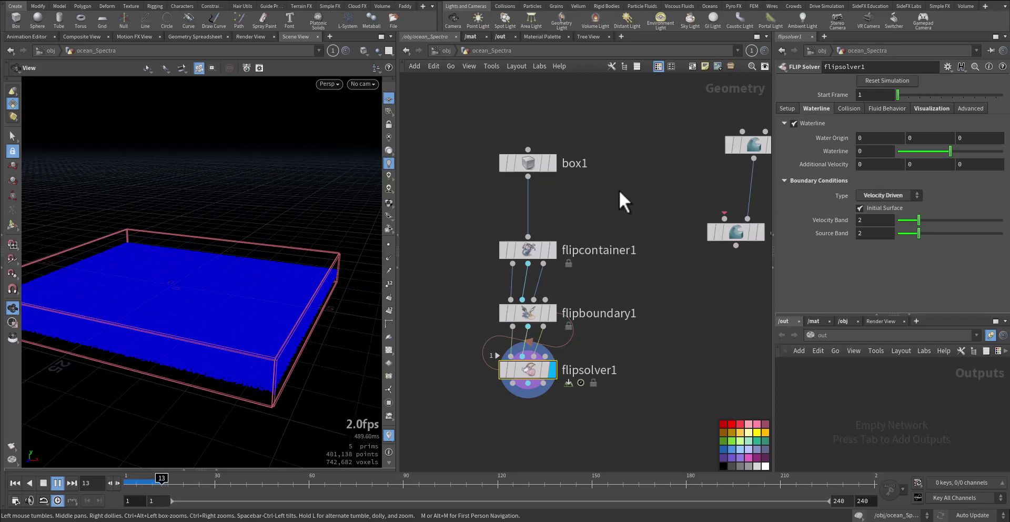
{"action": "key", "text": "ctrl+Up"}
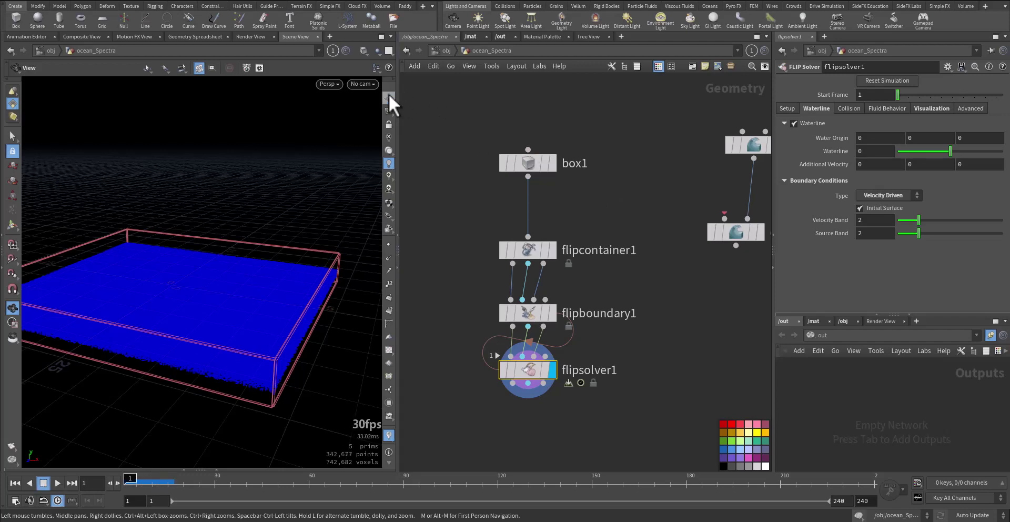
- Hide the viewport's reference grid and connect the Ocean Evaluate output to the FLIP solver's fourth input
{"action": "left_click", "coordinate": [389, 95]}
{"action": "mouse_move", "coordinate": [510, 361]}
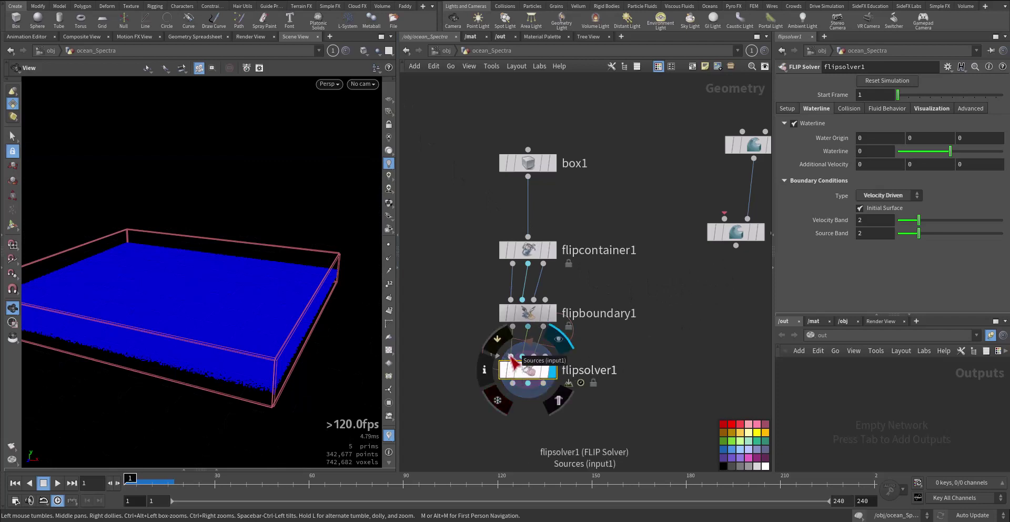
{"action": "left_click", "coordinate": [547, 357]}
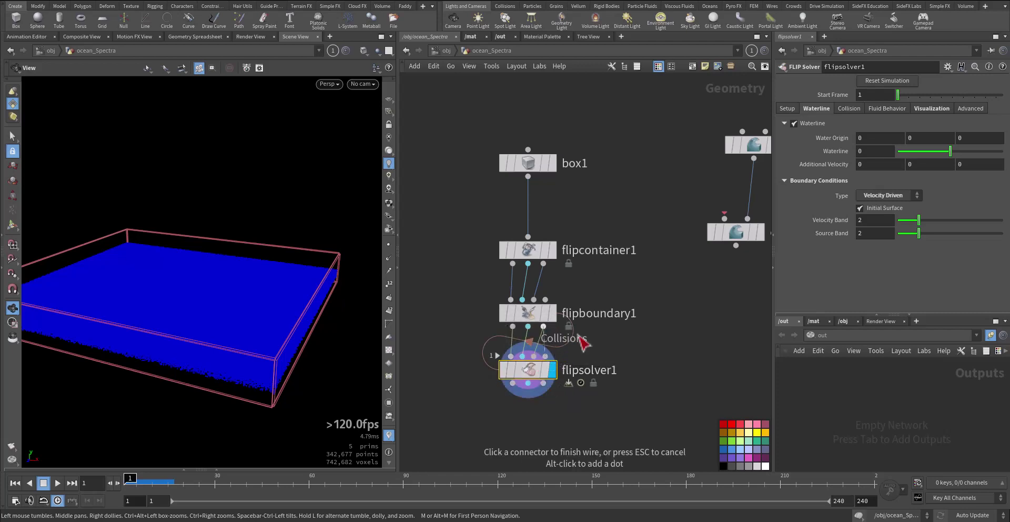
{"action": "left_click", "coordinate": [670, 307]}
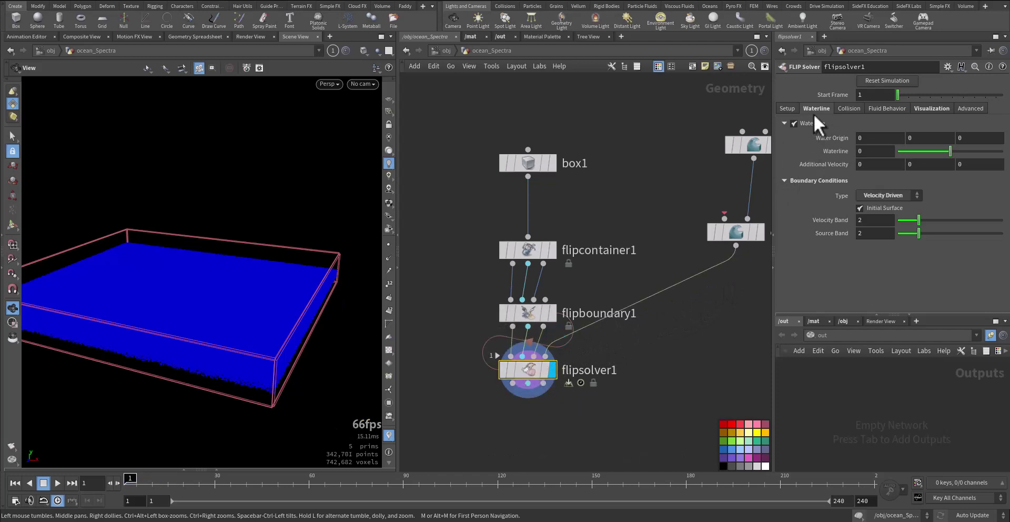
- Review the FLIP solver's fluid behavior, collision, waterline and setup settings, and play the simulation
{"action": "left_click", "coordinate": [872, 106]}
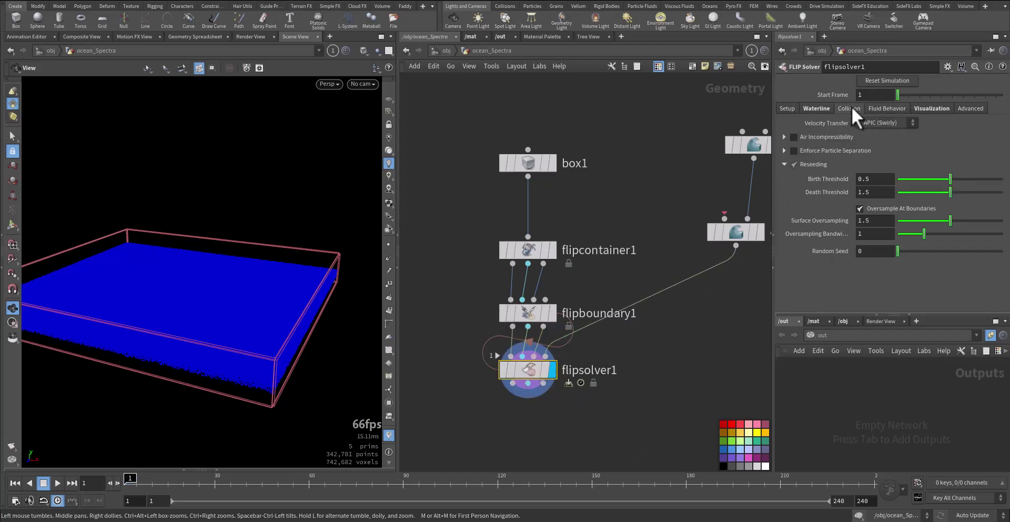
{"action": "left_click", "coordinate": [851, 106]}
{"action": "left_click", "coordinate": [822, 106]}
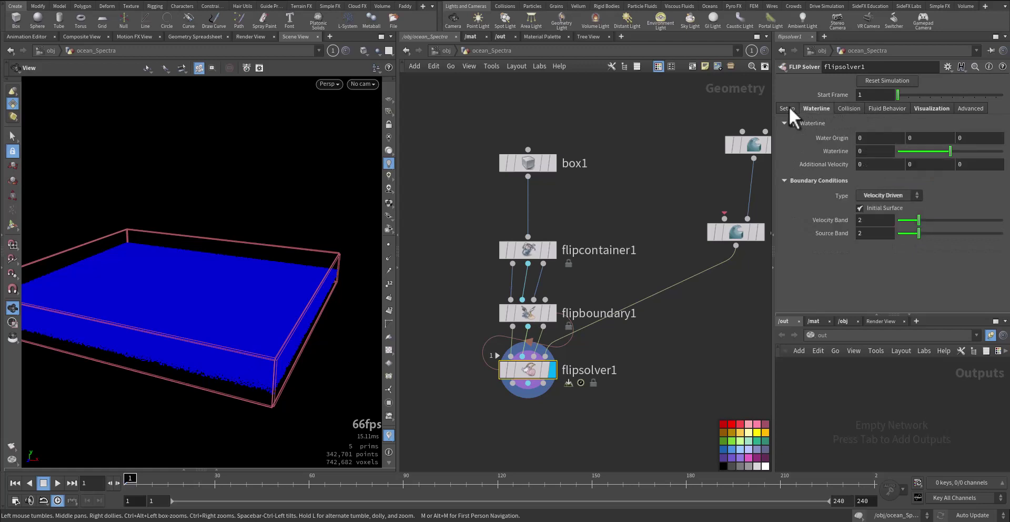
{"action": "left_click", "coordinate": [789, 107]}
{"action": "key", "text": "Up"}
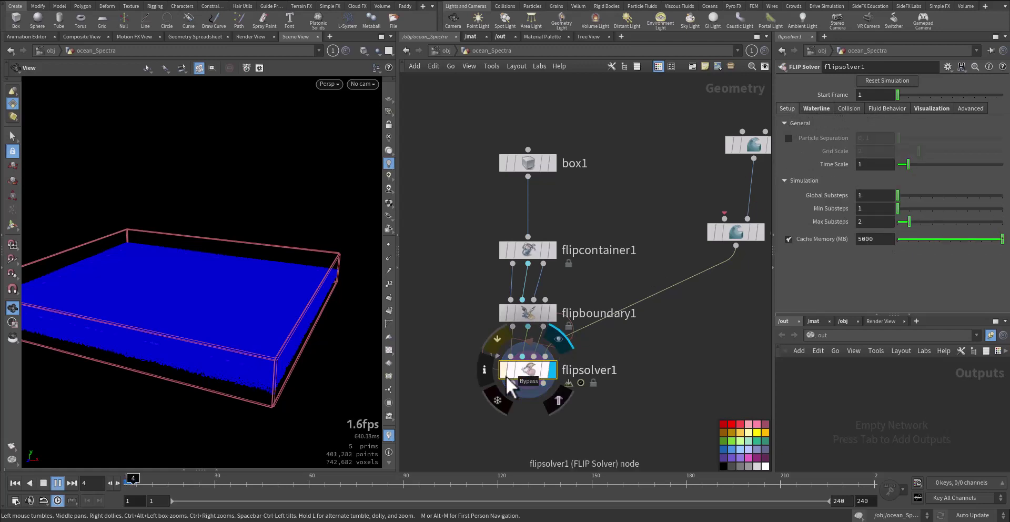
- Stop the simulation playback, return to the first frame and display the Ocean Evaluate node
{"action": "key", "text": "Up"}
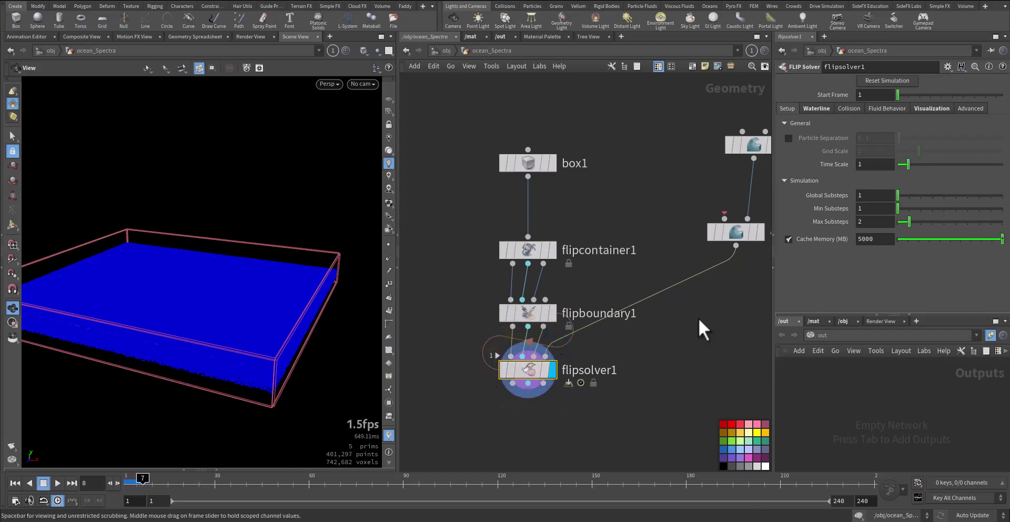
{"action": "key", "text": "ctrl+Up"}
{"action": "middle_click_drag", "start_coordinate": [693, 234], "coordinate": [608, 296]}
{"action": "left_click", "coordinate": [676, 292]}
{"action": "left_click", "coordinate": [656, 294]}
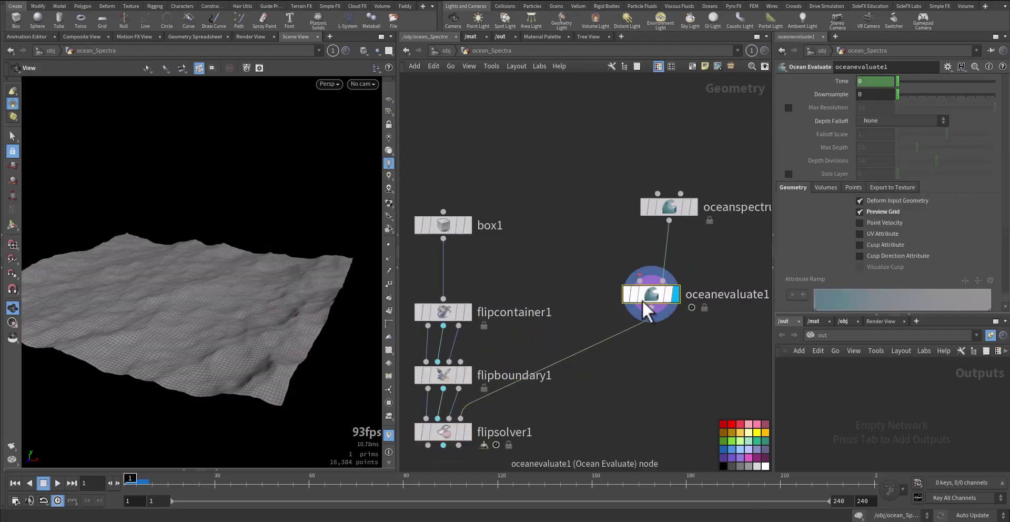
- Set the Ocean Spectrum's wind speed to 19.1, play the wave animation and return to the first frame
{"action": "left_click", "coordinate": [667, 207]}
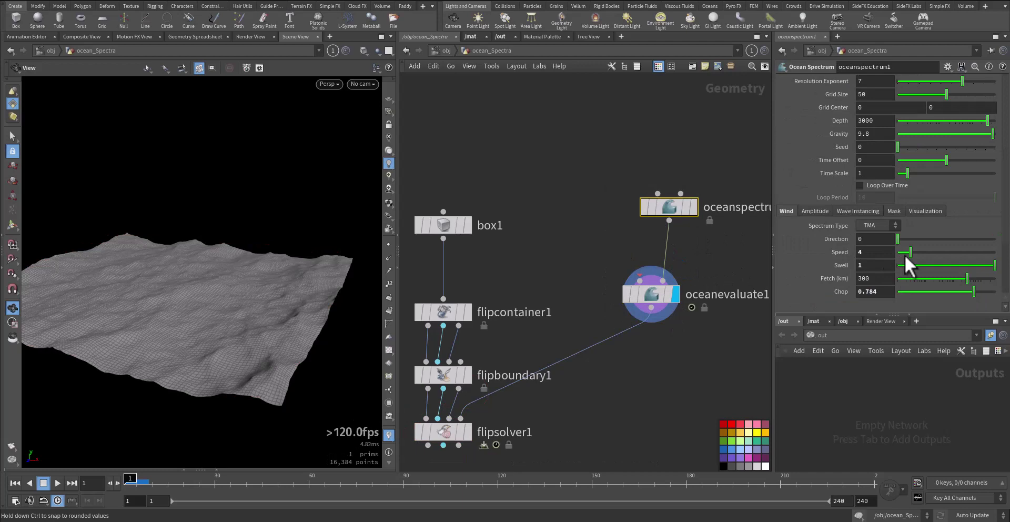
{"action": "left_click_drag", "start_coordinate": [910, 252], "coordinate": [925, 251]}
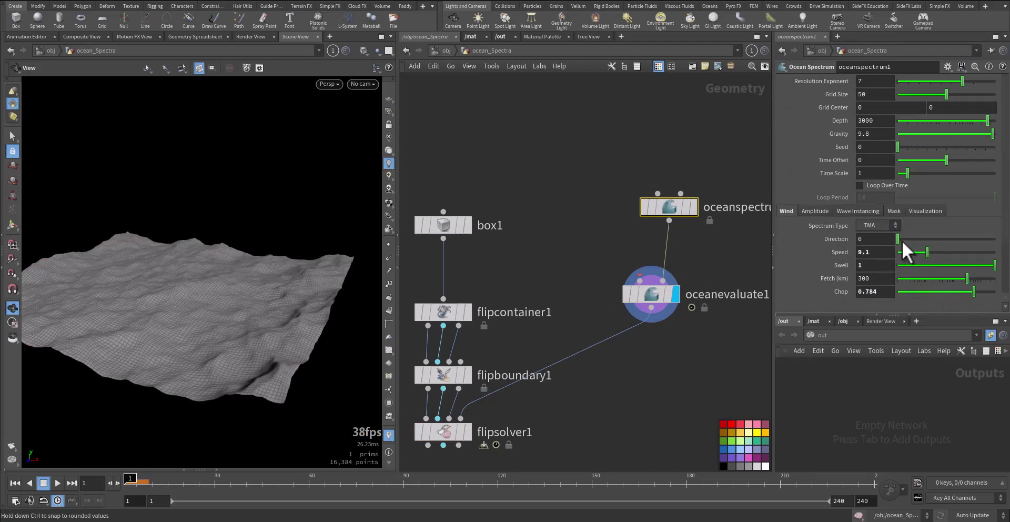
{"action": "left_click_drag", "start_coordinate": [925, 253], "coordinate": [955, 254]}
{"action": "key", "text": "Up"}
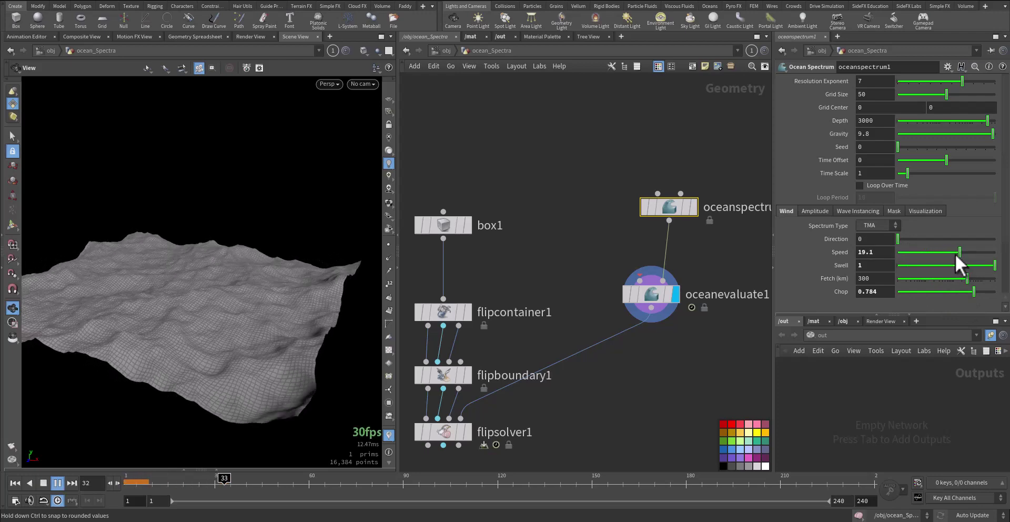
{"action": "key", "text": "ctrl+Up"}
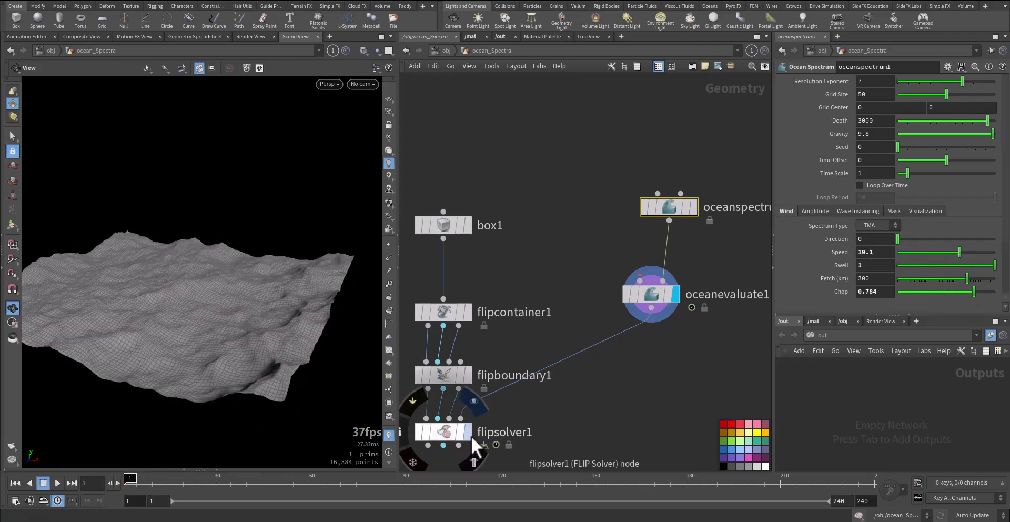
- Display the FLIP solver and set its waterline boundary condition type to Pressure Driven
{"action": "left_click", "coordinate": [468, 434]}
{"action": "left_click", "coordinate": [451, 431]}
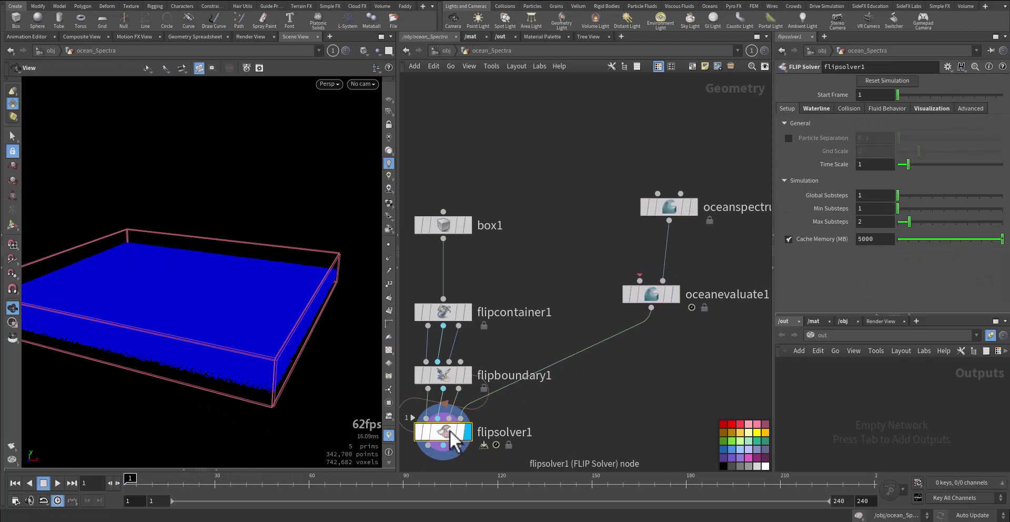
{"action": "left_click", "coordinate": [806, 104]}
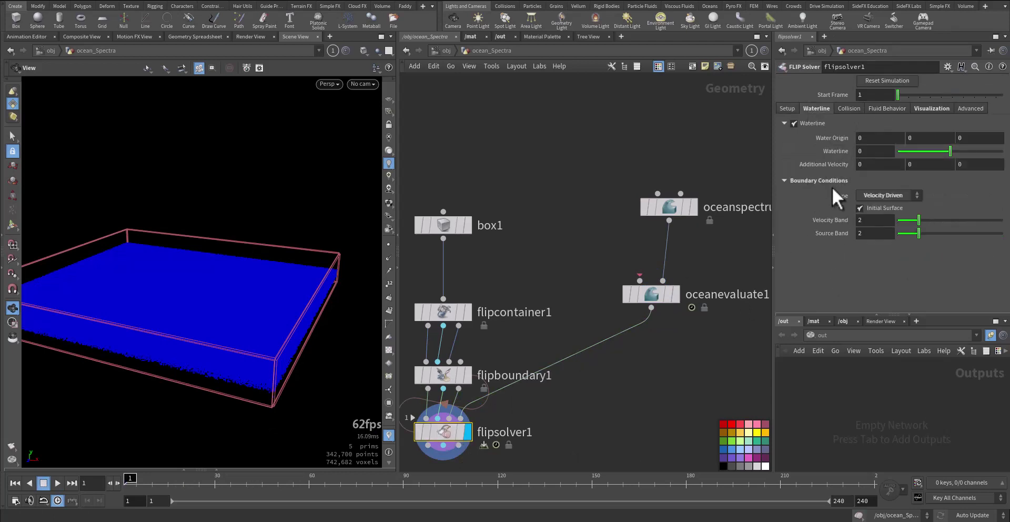
{"action": "left_click", "coordinate": [889, 196]}
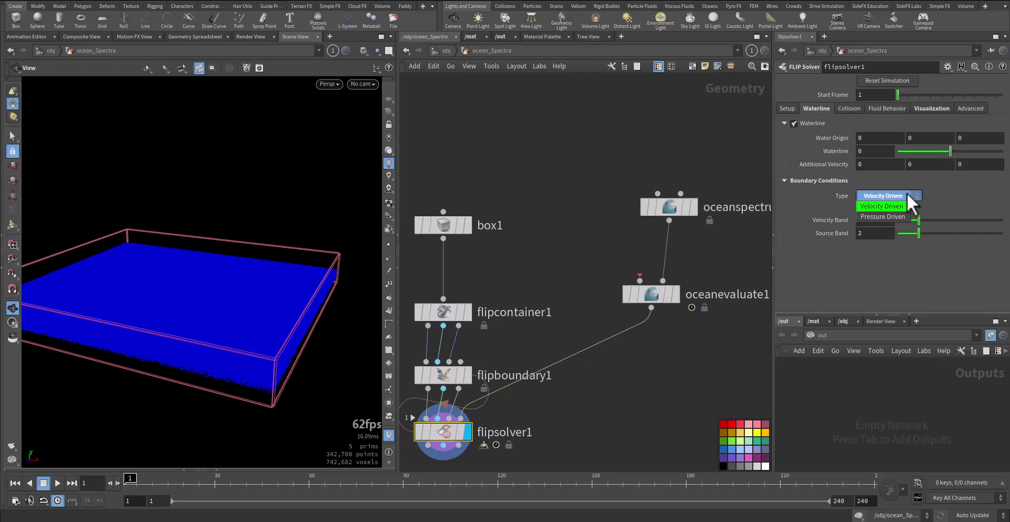
{"action": "left_click", "coordinate": [886, 217]}
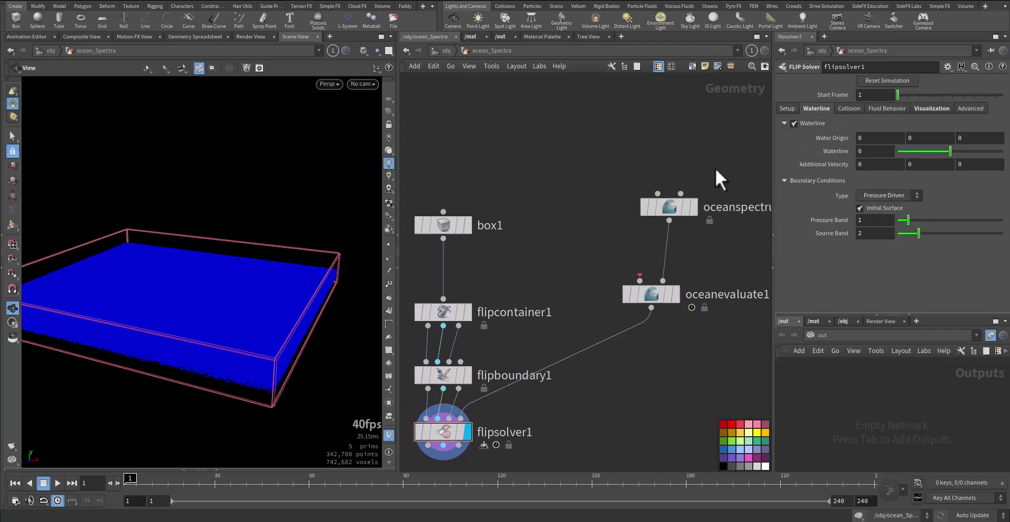
- Play the FLIP simulation with the pressure-driven boundary, stop it and return to the first frame
{"action": "key", "text": "Up"}
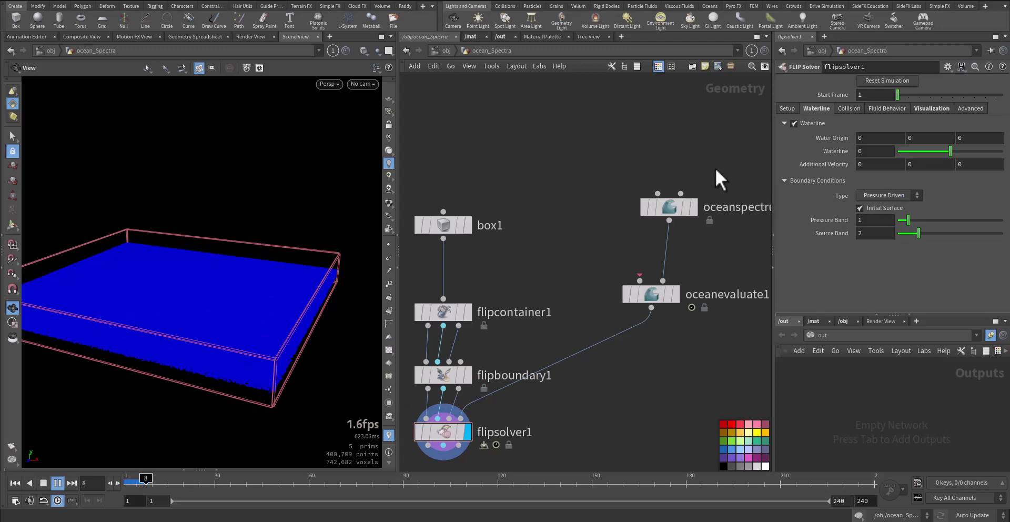
{"action": "key", "text": "Up"}
{"action": "key", "text": "ctrl+Up"}
{"action": "left_click_drag", "start_coordinate": [539, 185], "coordinate": [503, 251]}
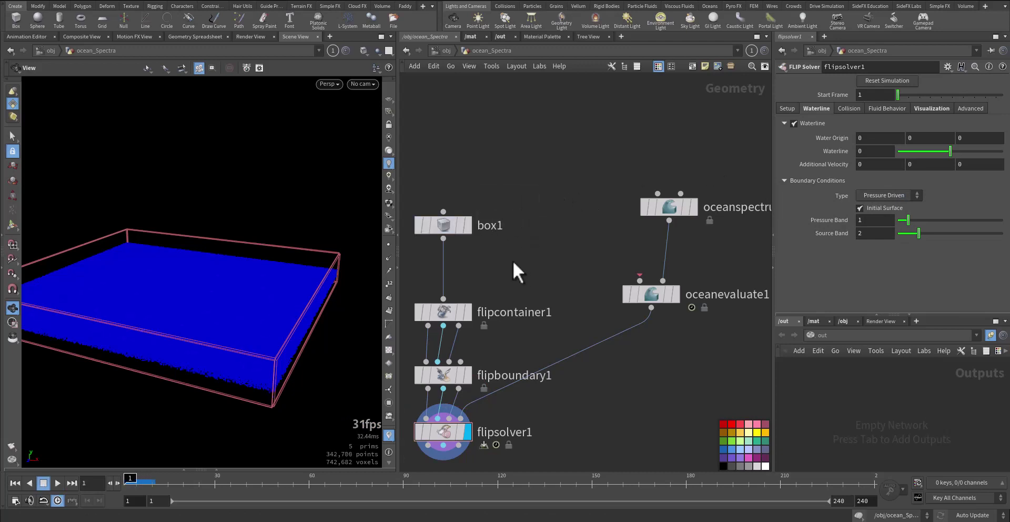
- Set the FLIP container's particle separation to 0.5, play the simulation and return to the first frame
{"action": "left_click", "coordinate": [447, 312]}
{"action": "left_click_drag", "start_coordinate": [866, 82], "coordinate": [873, 83]}
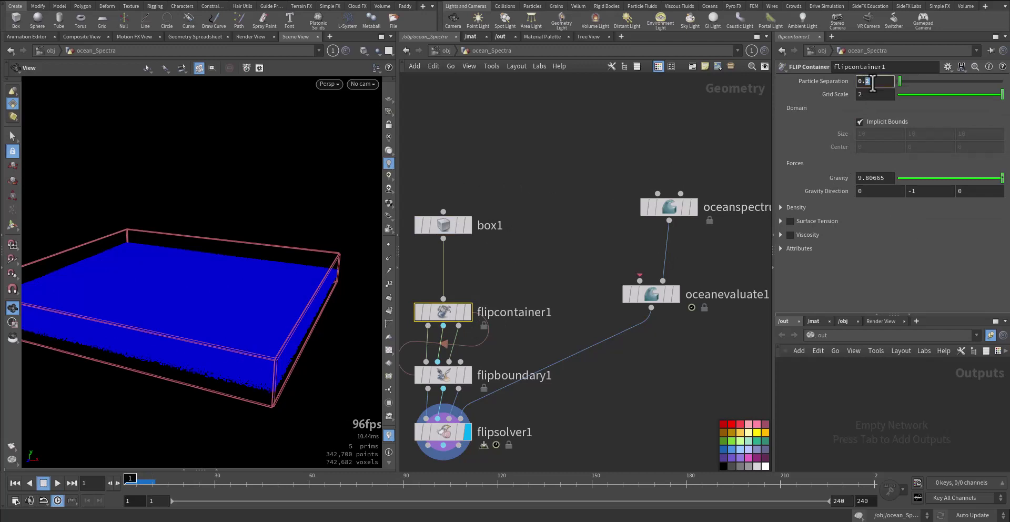
{"action": "type", "text": "5"}
{"action": "key", "text": "Return"}
{"action": "key", "text": "Up"}
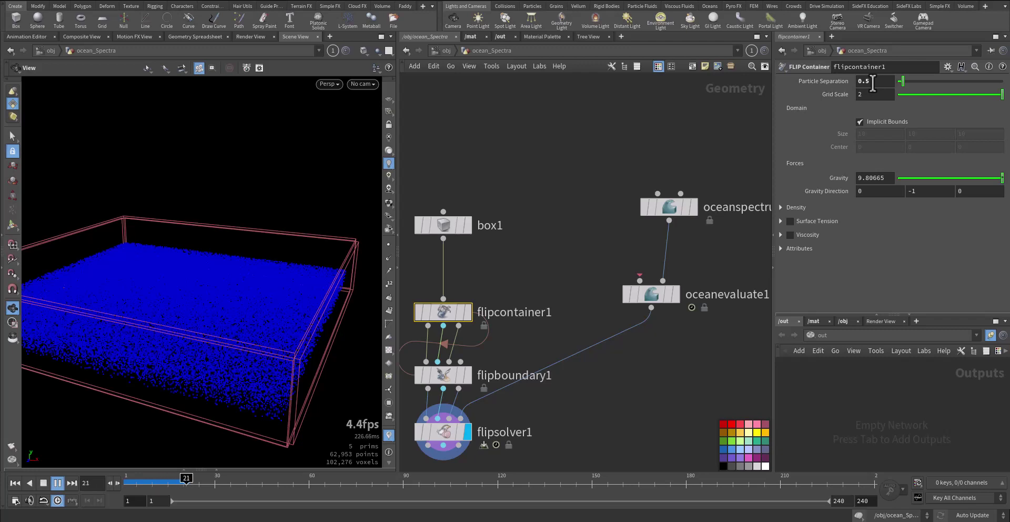
{"action": "key", "text": "ctrl+Up"}
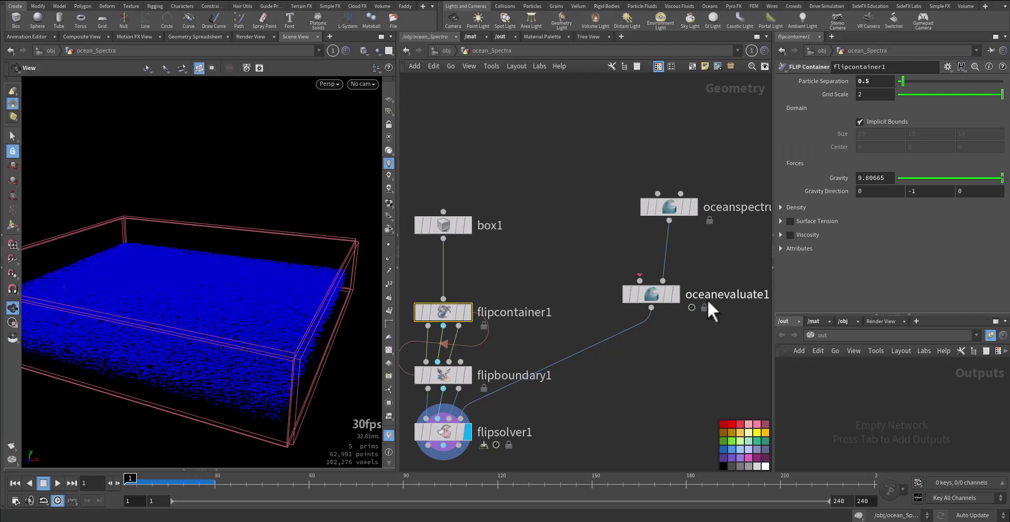
- Change the FLIP solver's waterline boundary condition from Velocity Driven to Pressure Driven
{"action": "left_click", "coordinate": [428, 441]}
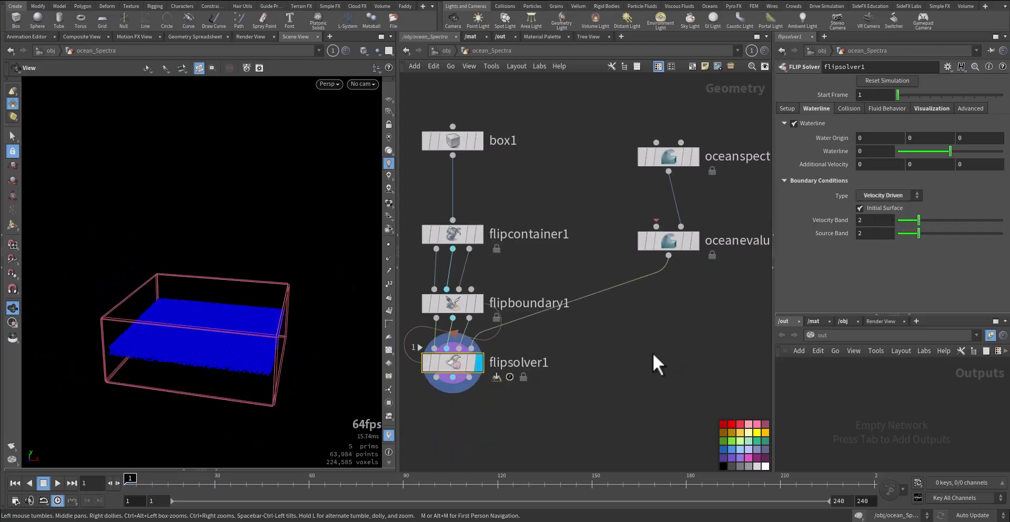
{"action": "left_click_drag", "start_coordinate": [457, 363], "coordinate": [464, 371]}
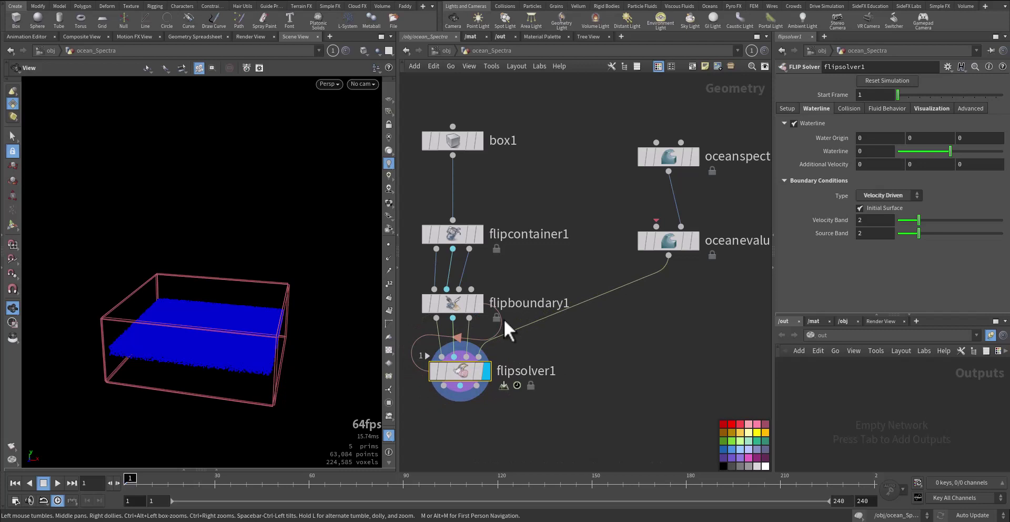
{"action": "left_click", "coordinate": [881, 192]}
{"action": "left_click", "coordinate": [879, 215]}
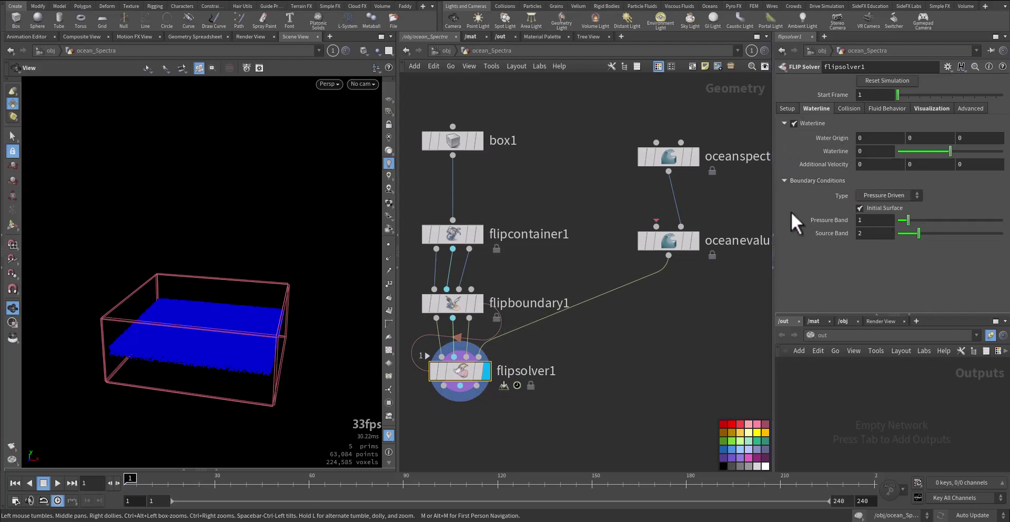
- Review the settings of the FLIP boundary, FLIP container and Ocean Spectrum nodes
{"action": "left_click", "coordinate": [477, 301]}
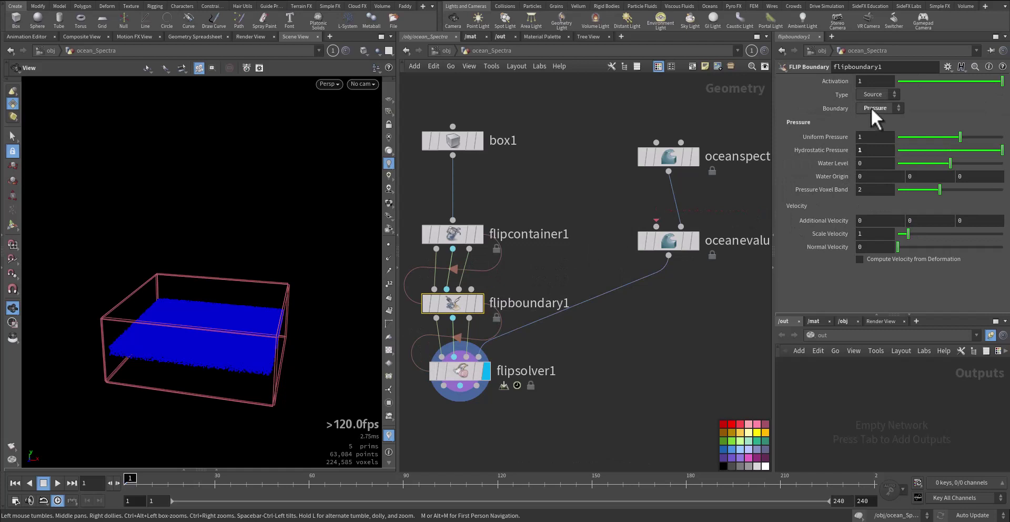
{"action": "left_click", "coordinate": [452, 234]}
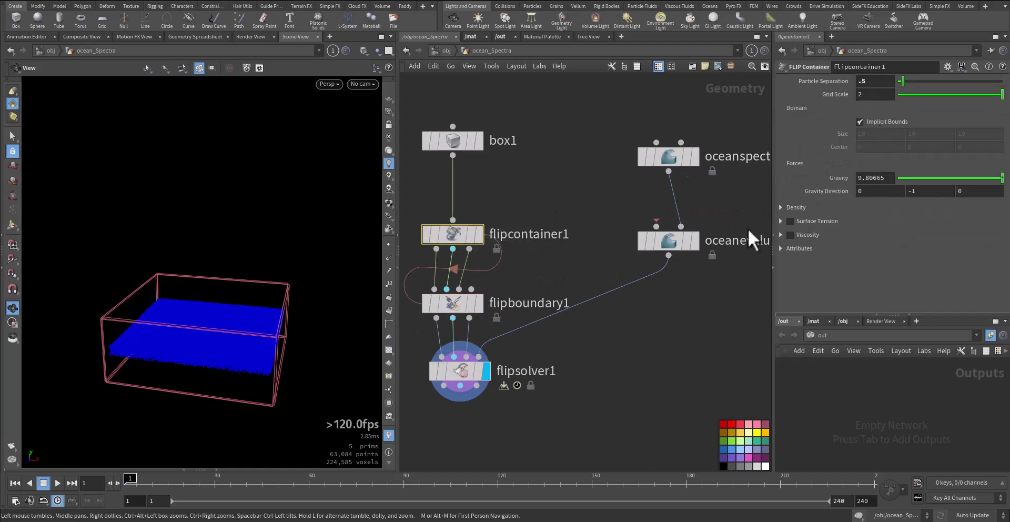
{"action": "left_click", "coordinate": [684, 158]}
- Display the Ocean Evaluate node and enable its Preview Grid to check the wave surface on the first frame
{"action": "left_click", "coordinate": [696, 239]}
{"action": "left_click", "coordinate": [669, 242]}
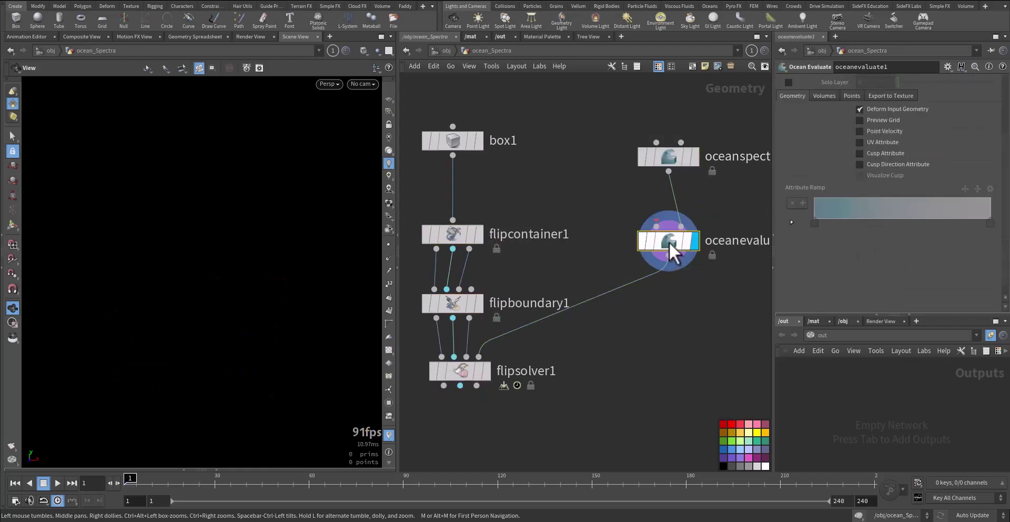
{"action": "scroll", "coordinate": [815, 169], "scroll_direction": "up", "scroll_amount": 5}
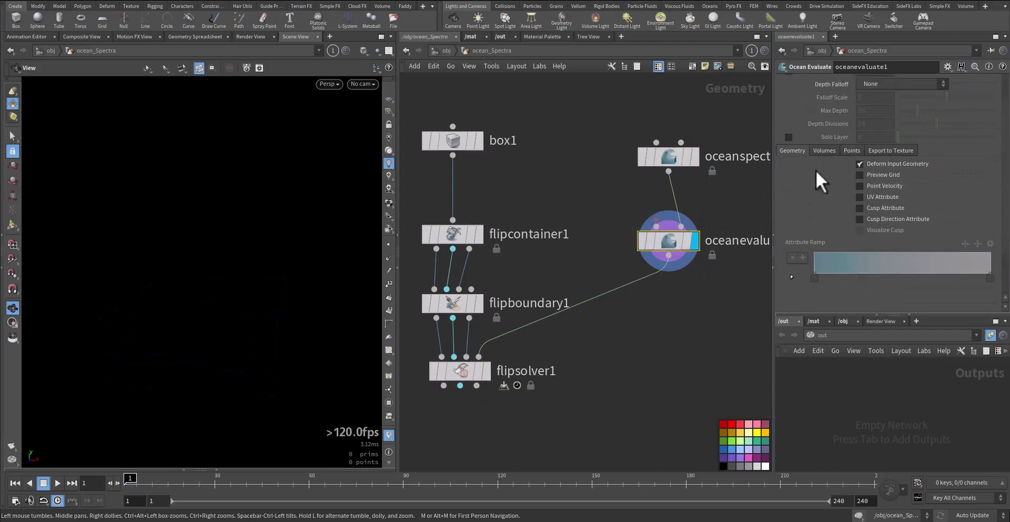
{"action": "left_click", "coordinate": [876, 208]}
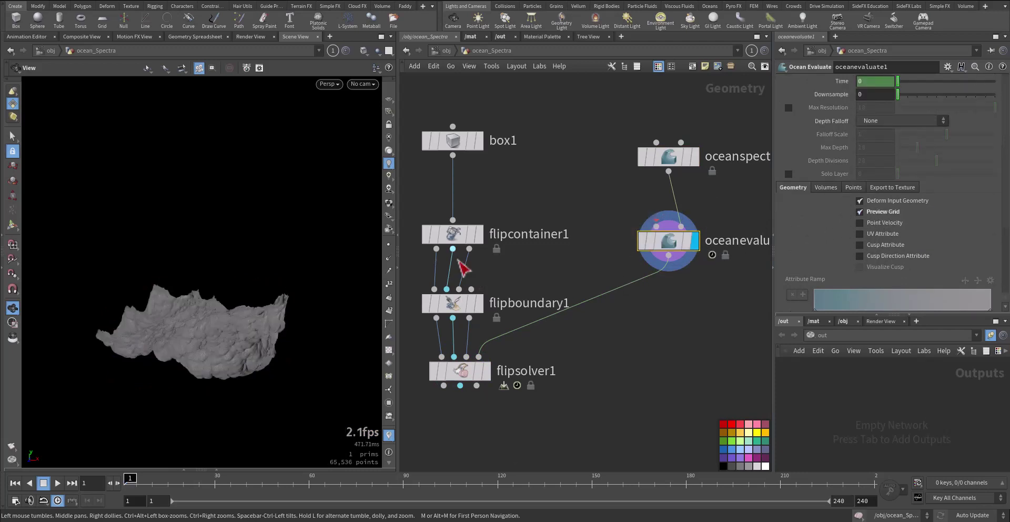
{"action": "mouse_move", "coordinate": [135, 484]}
{"action": "left_mouse_down"}
{"action": "mouse_move", "coordinate": [165, 479]}
{"action": "mouse_move", "coordinate": [123, 479]}
{"action": "left_mouse_up"}
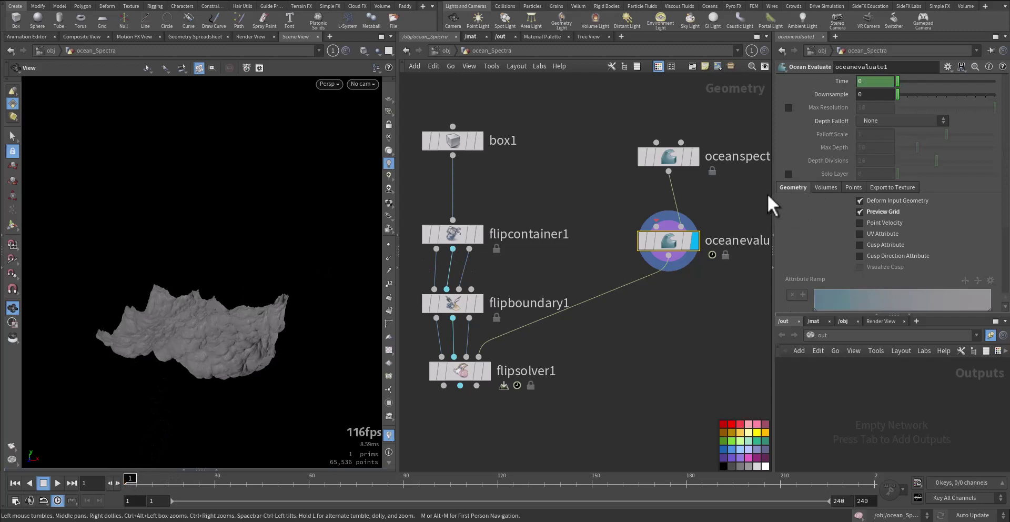
- Switch the Ocean Spectrum's type to TMA, set the wind speed to 15.7 and play the waves
{"action": "left_click", "coordinate": [647, 164]}
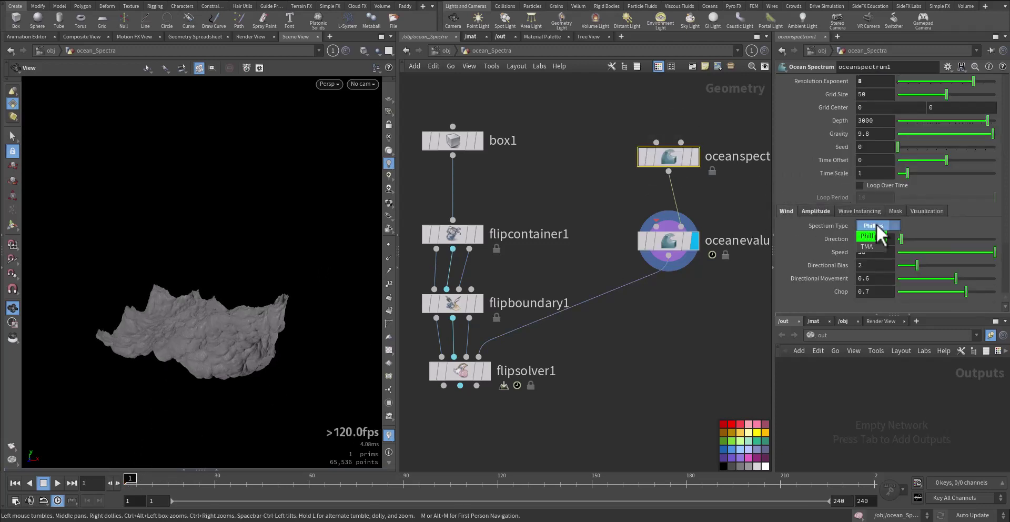
{"action": "left_click", "coordinate": [873, 247]}
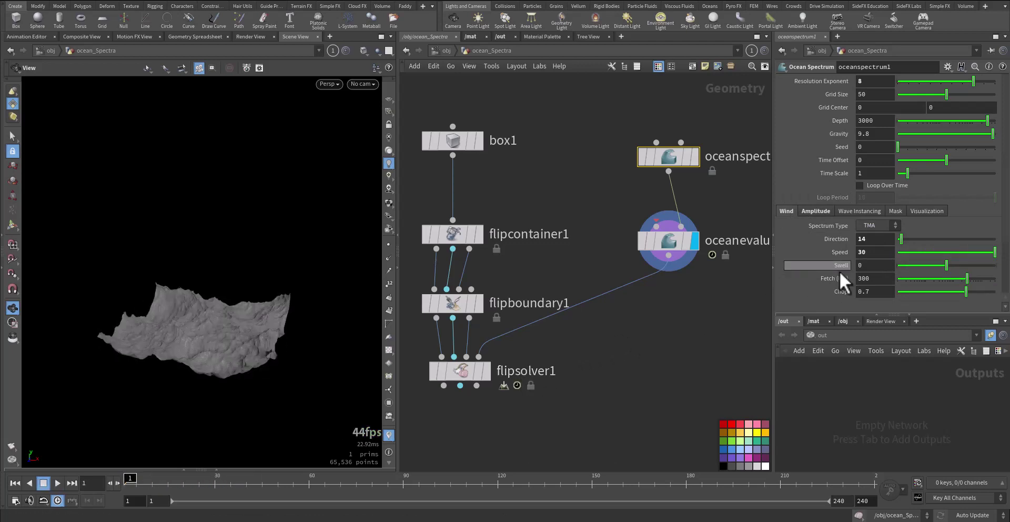
{"action": "mouse_move", "coordinate": [957, 251]}
{"action": "left_mouse_down"}
{"action": "mouse_move", "coordinate": [977, 248]}
{"action": "mouse_move", "coordinate": [950, 250]}
{"action": "left_mouse_up"}
{"action": "key", "text": "Up"}
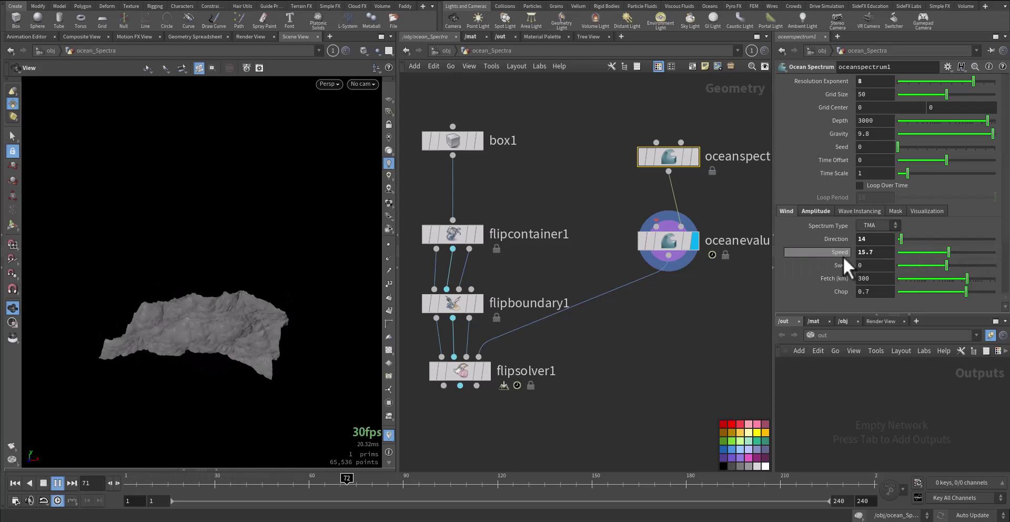
- Reset the Ocean Spectrum's wind speed to the default 5, replay the waves and return to the first frame
{"action": "middle_click", "coordinate": [839, 251], "text": "ctrl"}
{"action": "key", "text": "ctrl+Up"}
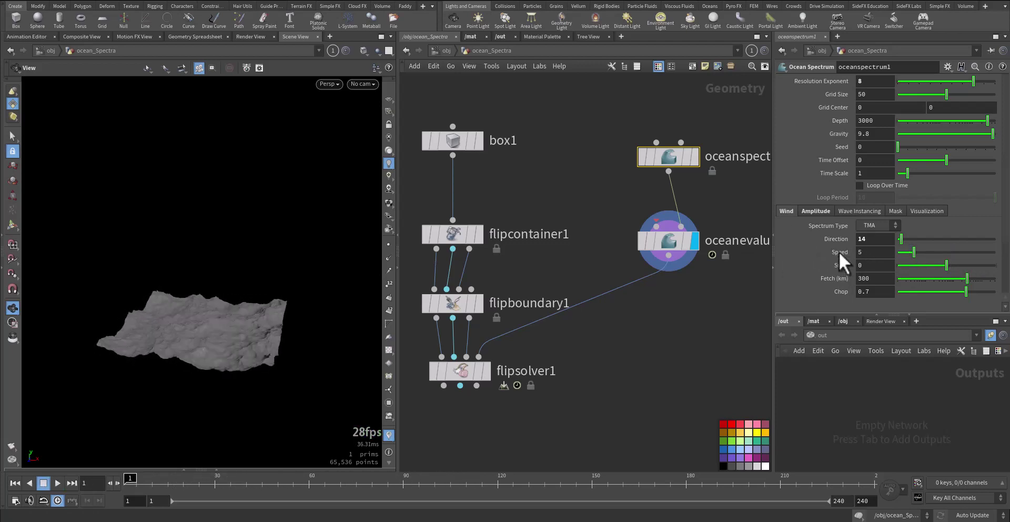
{"action": "key", "text": "Up"}
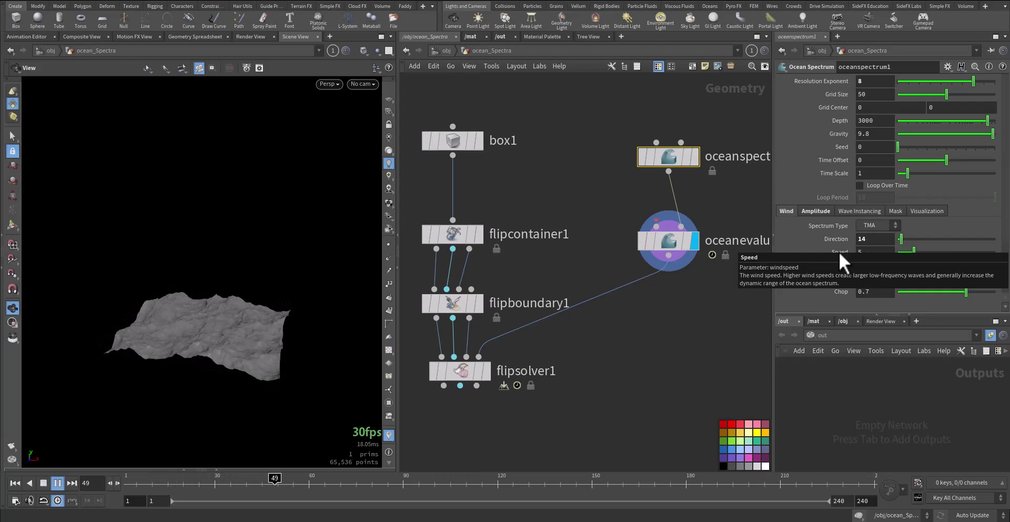
{"action": "key", "text": "ctrl+Up"}
{"action": "middle_click_drag", "start_coordinate": [671, 306], "coordinate": [679, 274]}
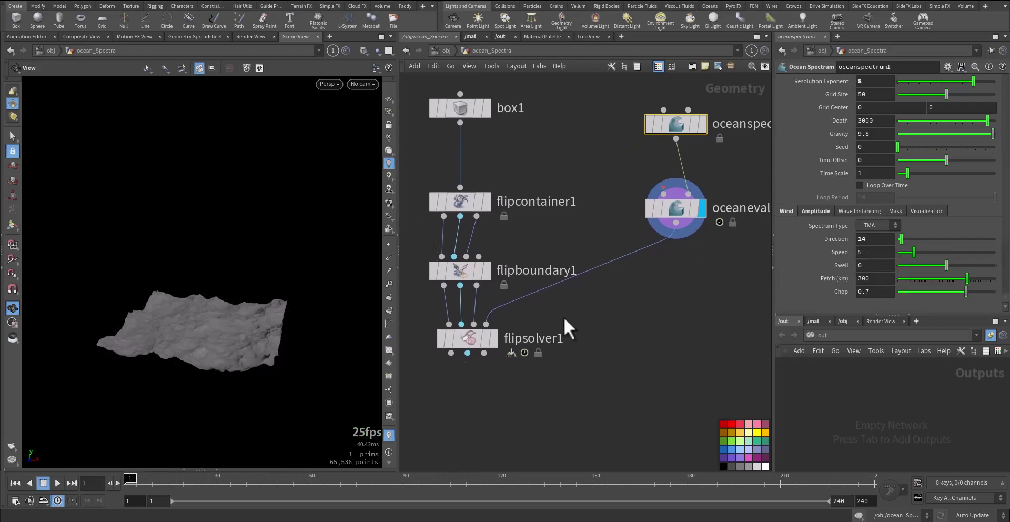
- Display the FLIP solver, play its simulation with the TMA spectrum and return to the first frame
{"action": "left_click", "coordinate": [496, 341]}
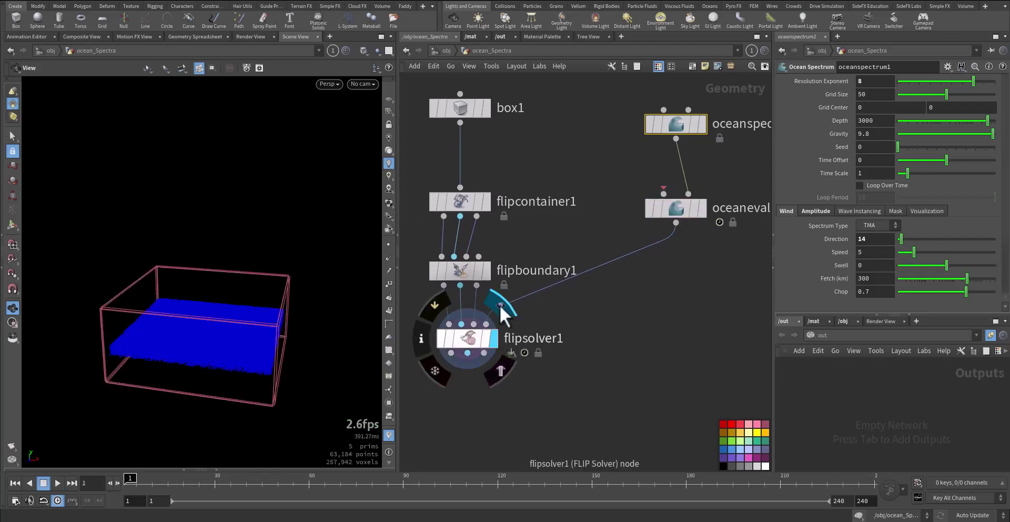
{"action": "left_click", "coordinate": [467, 338]}
{"action": "key", "text": "Up"}
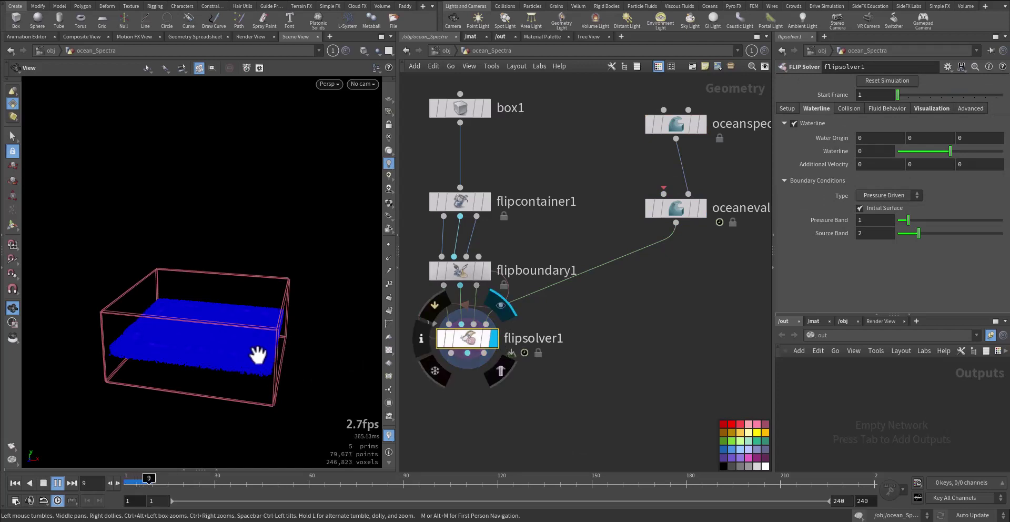
{"action": "key", "text": "ctrl+Up"}
- Set the box's size to 40 × 20 × 40
{"action": "middle_click_drag", "start_coordinate": [659, 329], "coordinate": [604, 356]}
{"action": "middle_click_drag", "start_coordinate": [555, 306], "coordinate": [615, 375]}
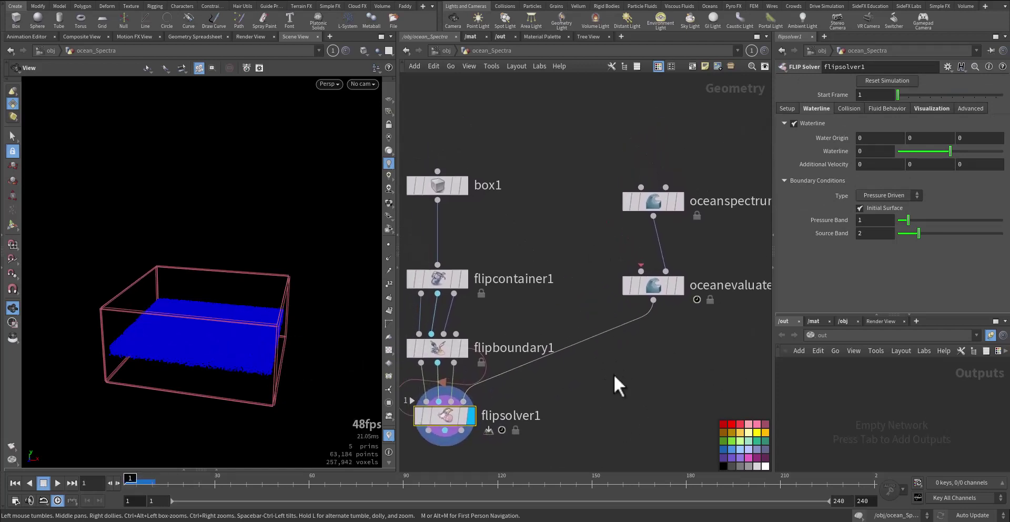
{"action": "left_click", "coordinate": [452, 187]}
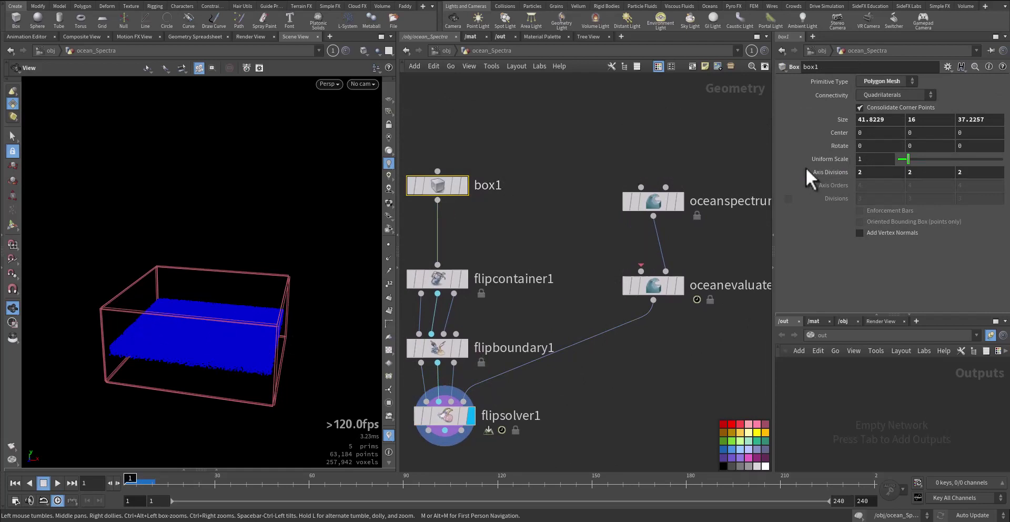
{"action": "double_click", "coordinate": [900, 122]}
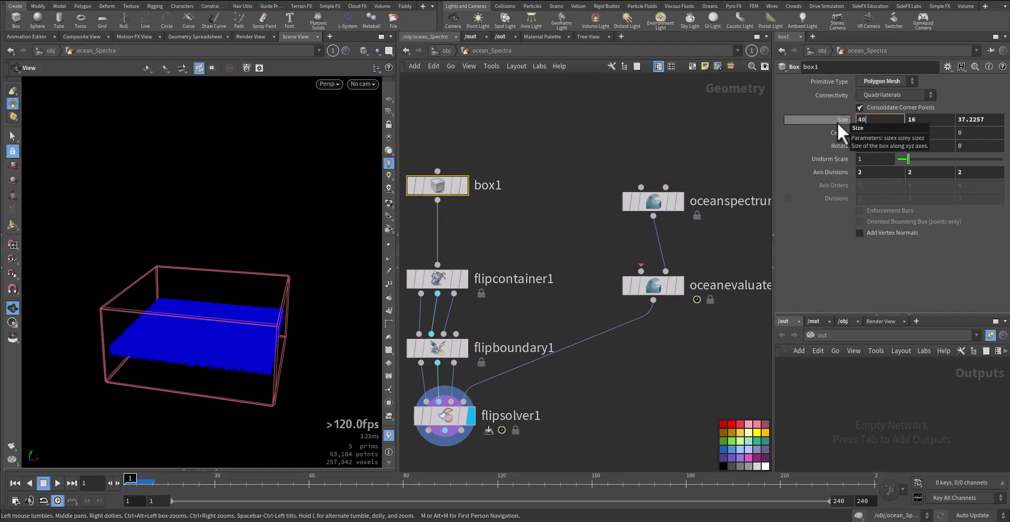
{"action": "type", "text": "40"}
{"action": "key", "text": "Tab"}
{"action": "type", "text": "20"}
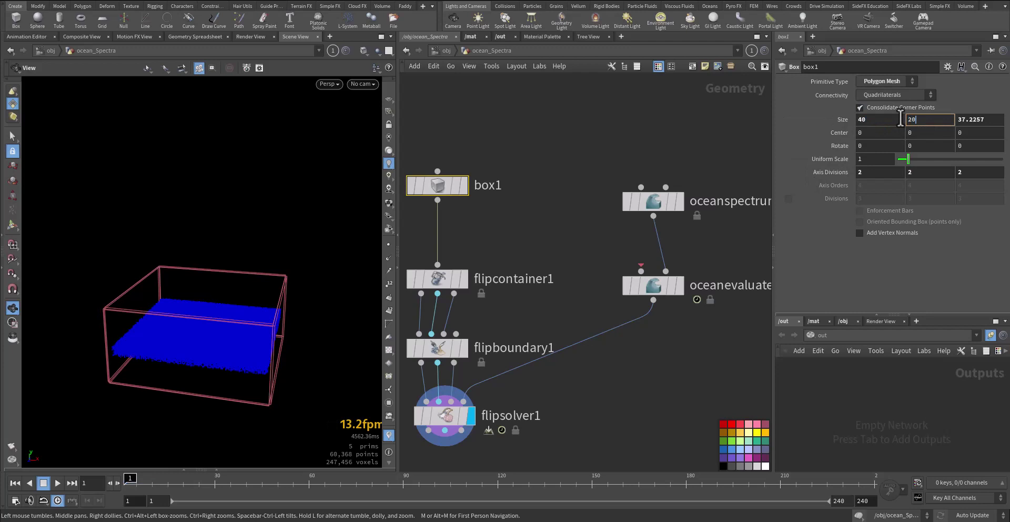
{"action": "key", "text": "Tab"}
{"action": "type", "text": "4"}
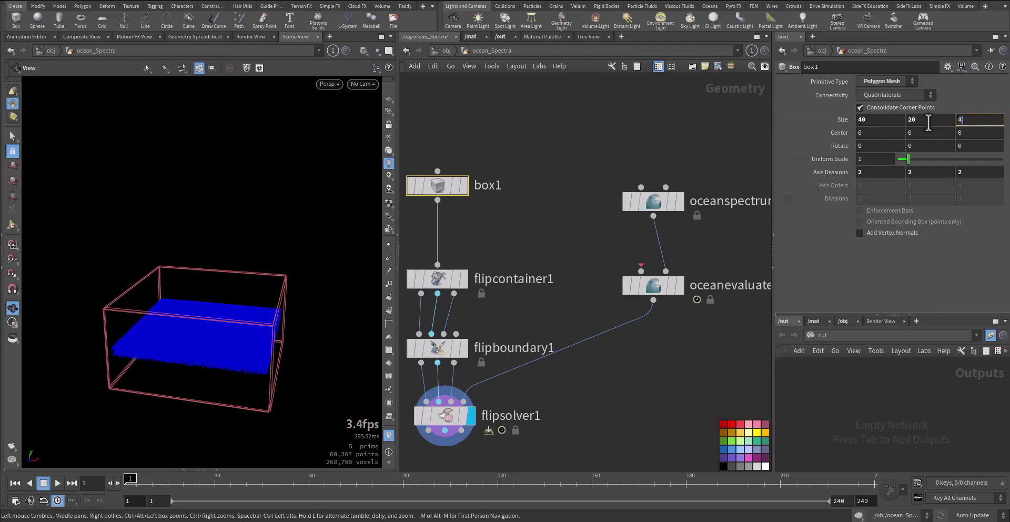
{"action": "type", "text": "0"}
{"action": "key", "text": "Return"}
- Enable the Surface SDF and Velocity volumes on the Ocean Evaluate node
{"action": "middle_click_drag", "start_coordinate": [674, 151], "coordinate": [634, 122]}
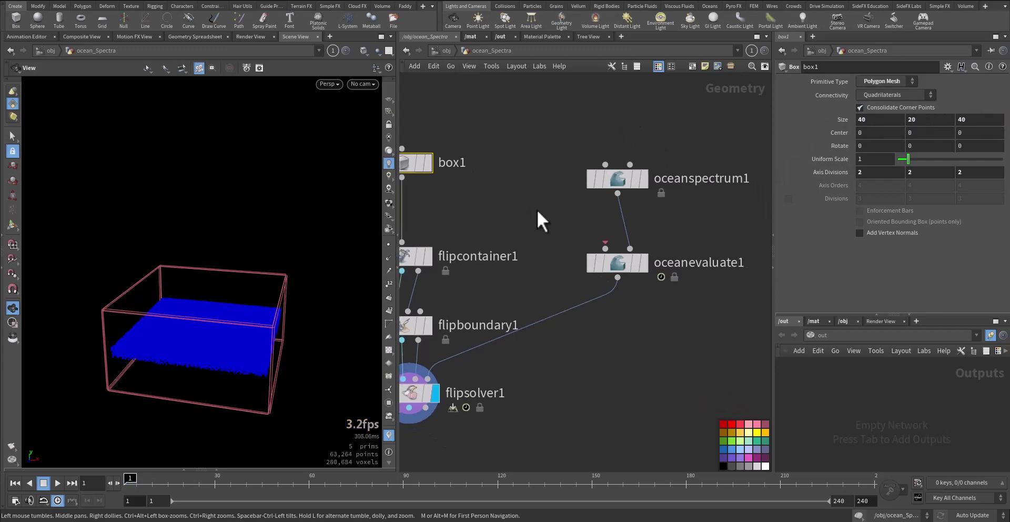
{"action": "left_click", "coordinate": [617, 263]}
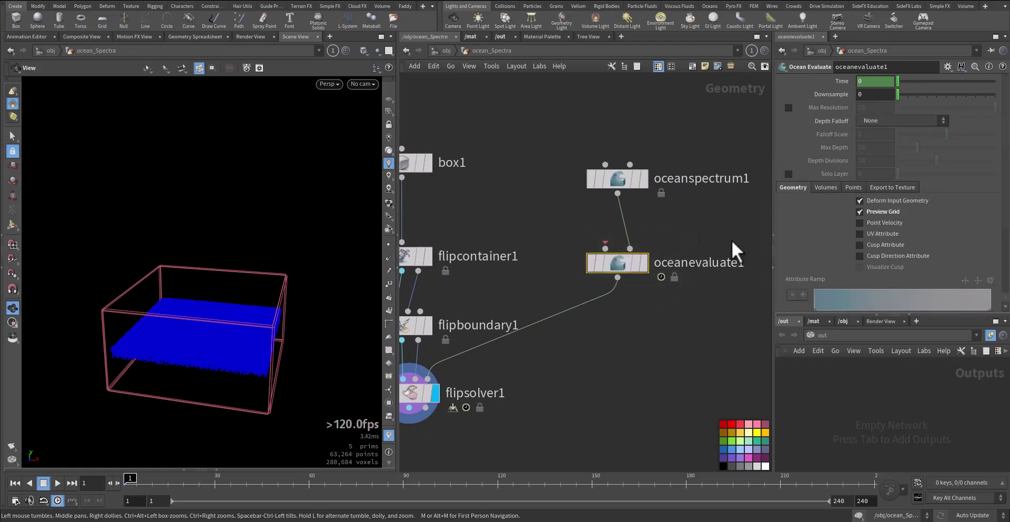
{"action": "left_click", "coordinate": [830, 188]}
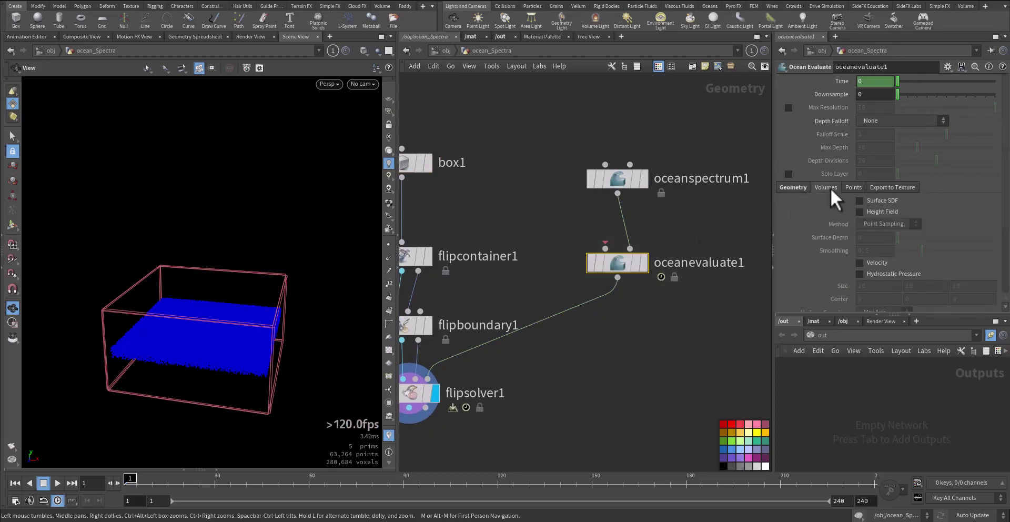
{"action": "left_click", "coordinate": [878, 200]}
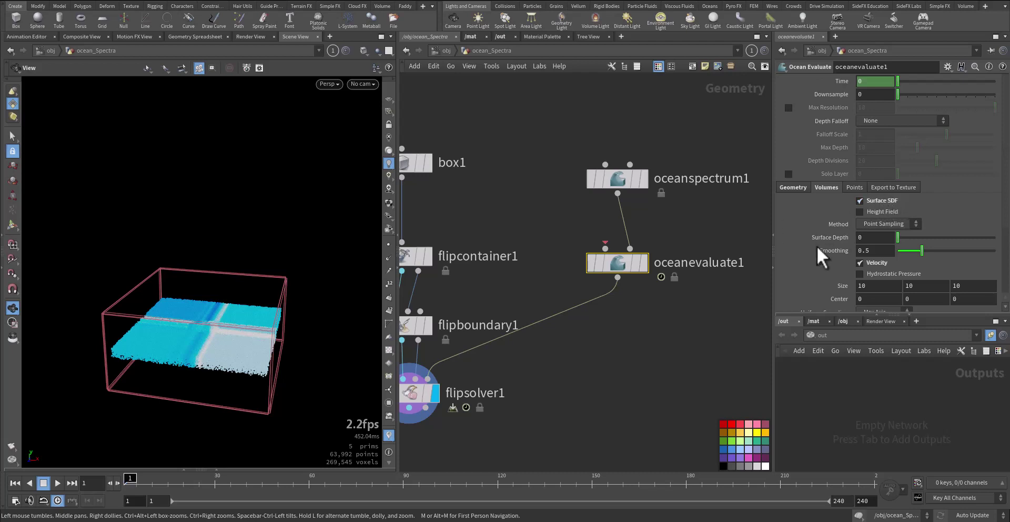
- Check the pressure boundary options on the FLIP boundary and solver, and enable Hydrostatic Pressure on the Ocean Evaluate node
{"action": "scroll", "coordinate": [847, 258], "scroll_direction": "down", "scroll_amount": 2}
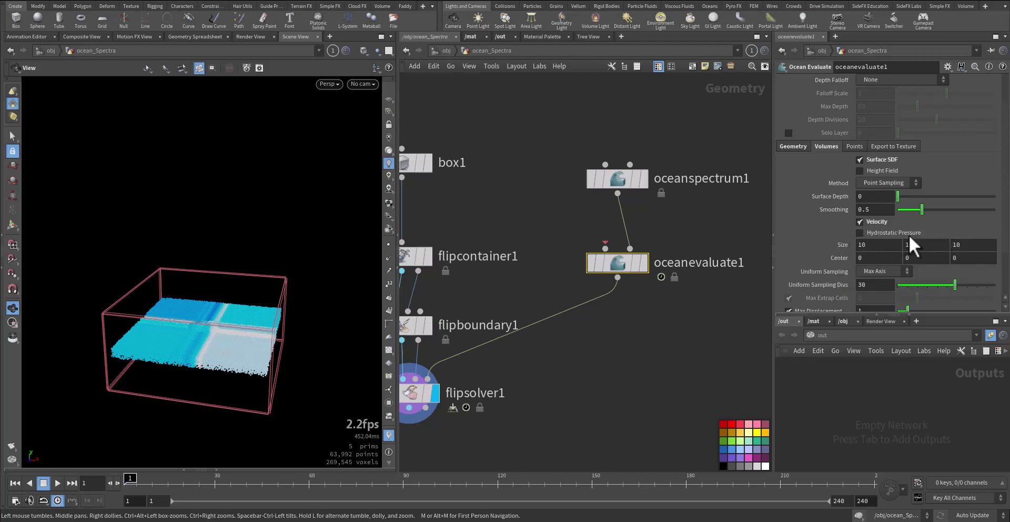
{"action": "middle_click_drag", "start_coordinate": [563, 215], "coordinate": [639, 190]}
{"action": "left_click_drag", "start_coordinate": [569, 196], "coordinate": [504, 251]}
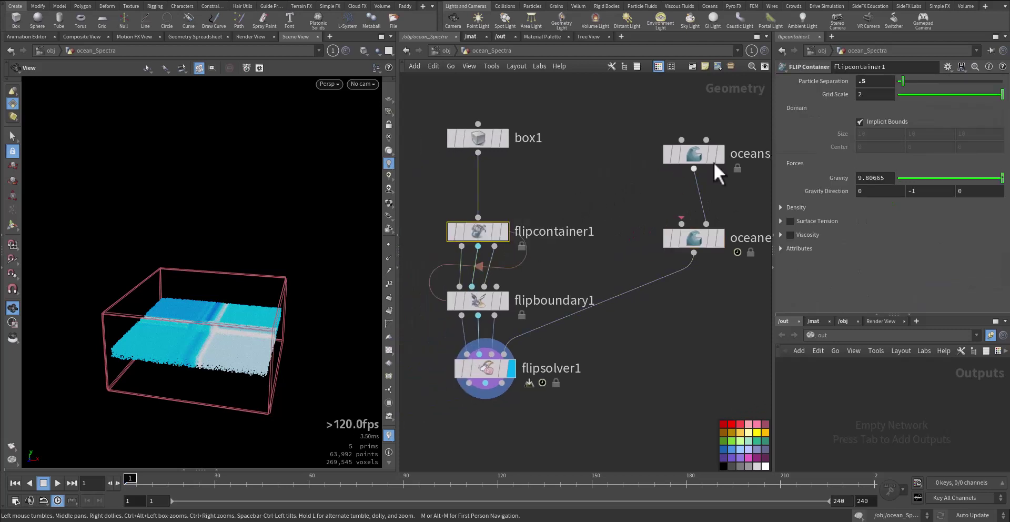
{"action": "left_click", "coordinate": [528, 288]}
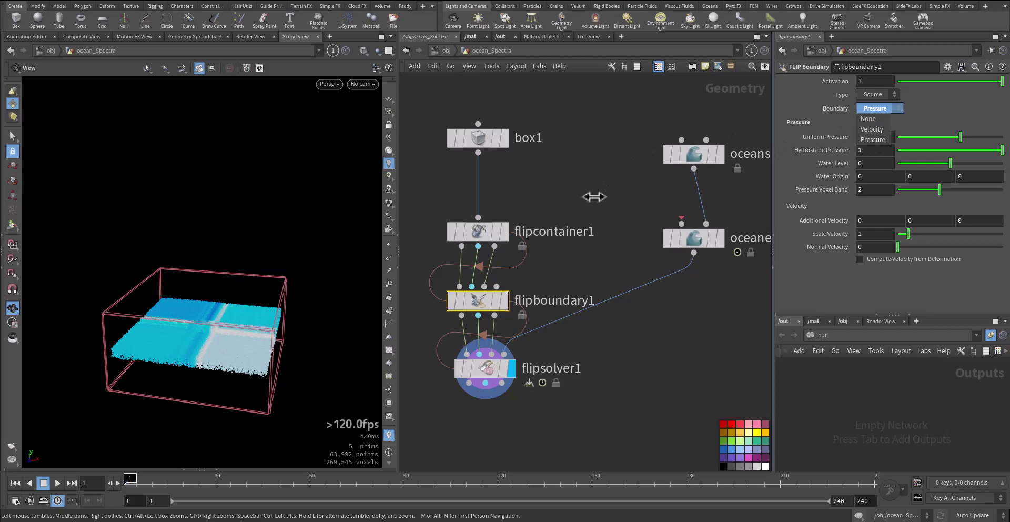
{"action": "left_click", "coordinate": [553, 367]}
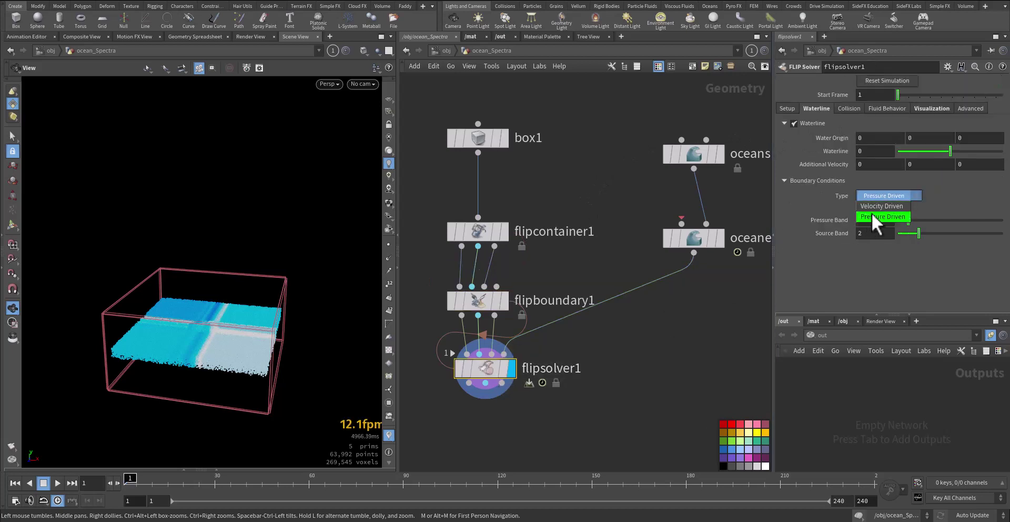
{"action": "left_click", "coordinate": [685, 238]}
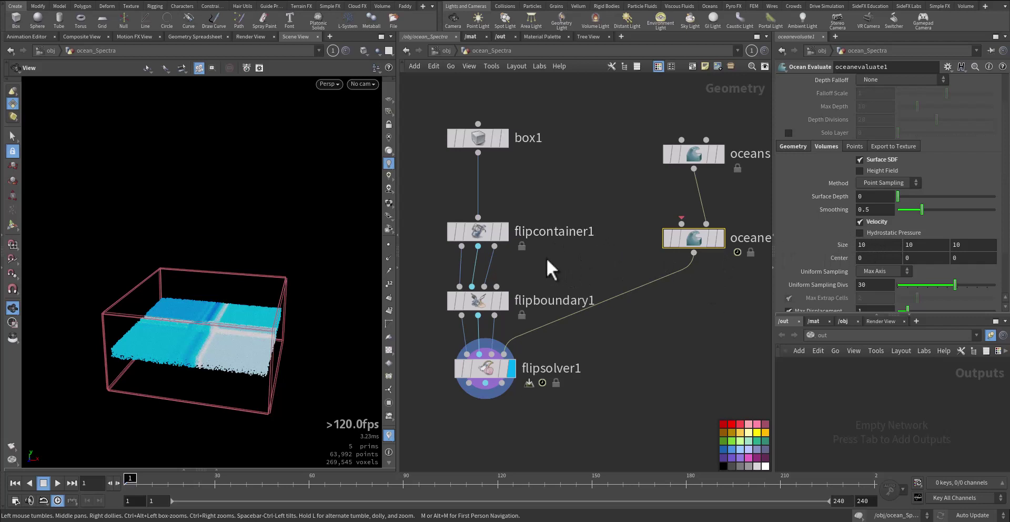
{"action": "left_click", "coordinate": [542, 299]}
{"action": "left_click", "coordinate": [684, 238]}
{"action": "left_click", "coordinate": [873, 234]}
- Set the Ocean Evaluate volume size to 45 × 25 × 45 and keep Uniform Sampling at Max Axis
{"action": "scroll", "coordinate": [825, 278], "scroll_direction": "down", "scroll_amount": 1}
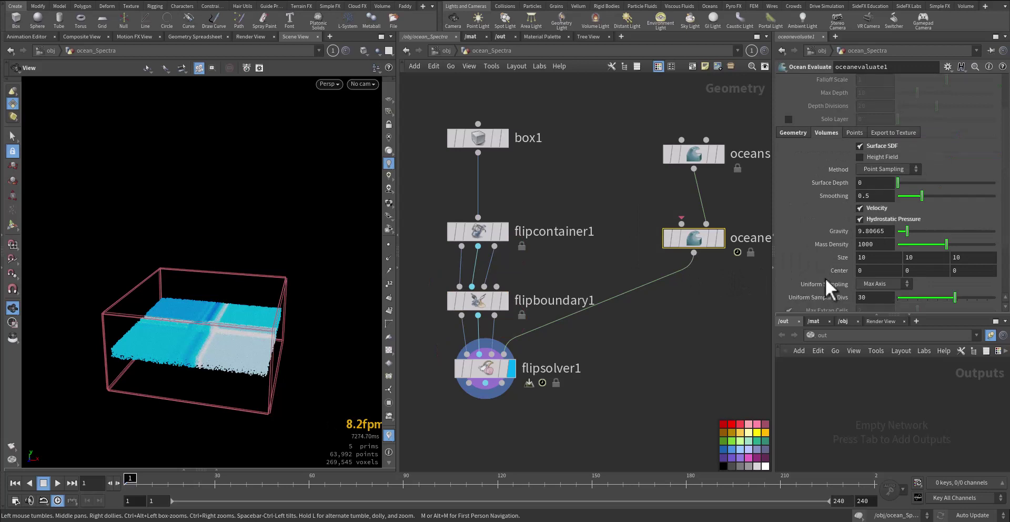
{"action": "scroll", "coordinate": [825, 277], "scroll_direction": "down", "scroll_amount": 2}
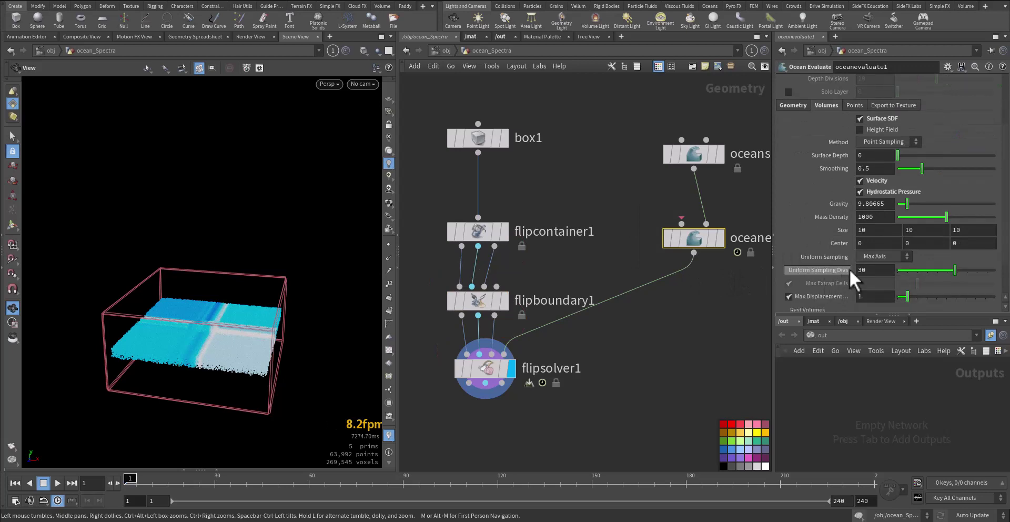
{"action": "left_click", "coordinate": [874, 230]}
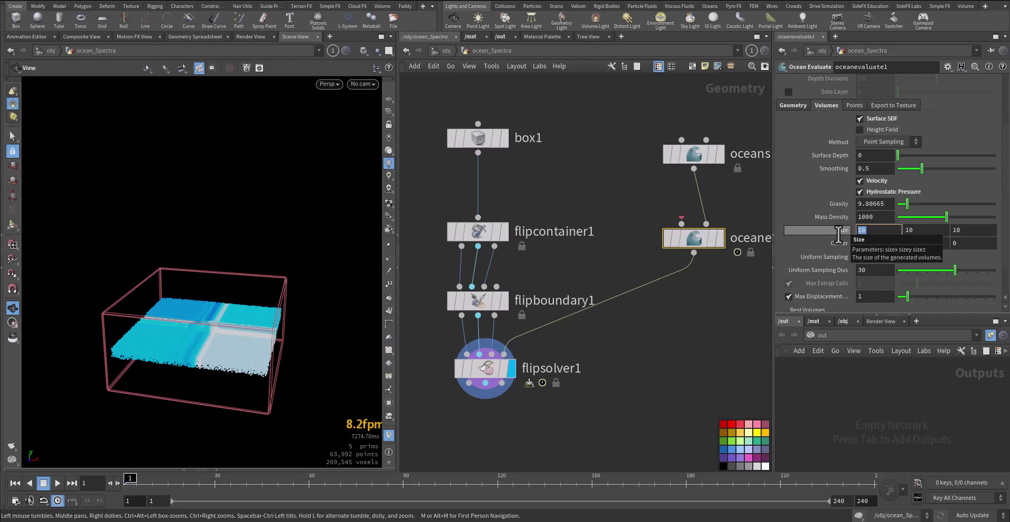
{"action": "type", "text": "45"}
{"action": "key", "text": "Tab"}
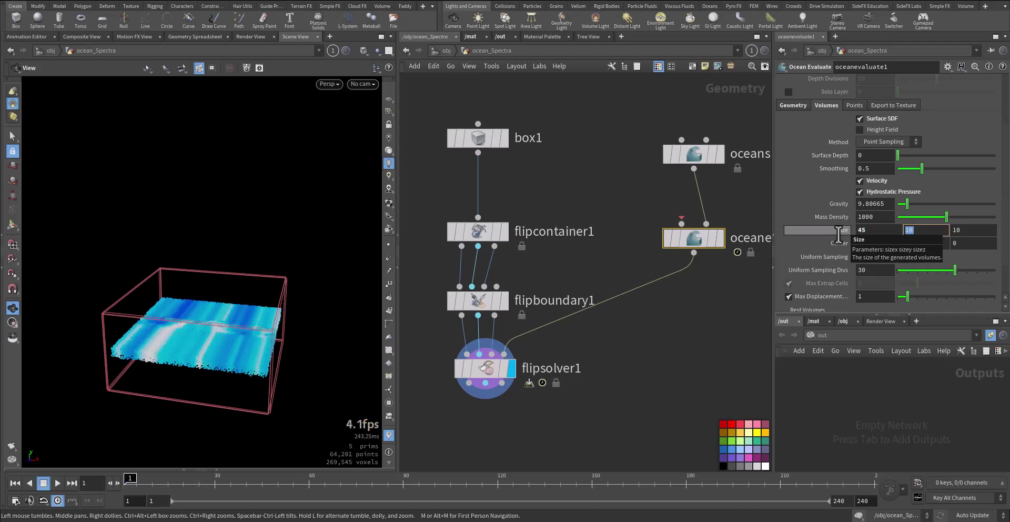
{"action": "type", "text": "25"}
{"action": "key", "text": "Tab"}
{"action": "type", "text": "45"}
{"action": "key", "text": "Return"}
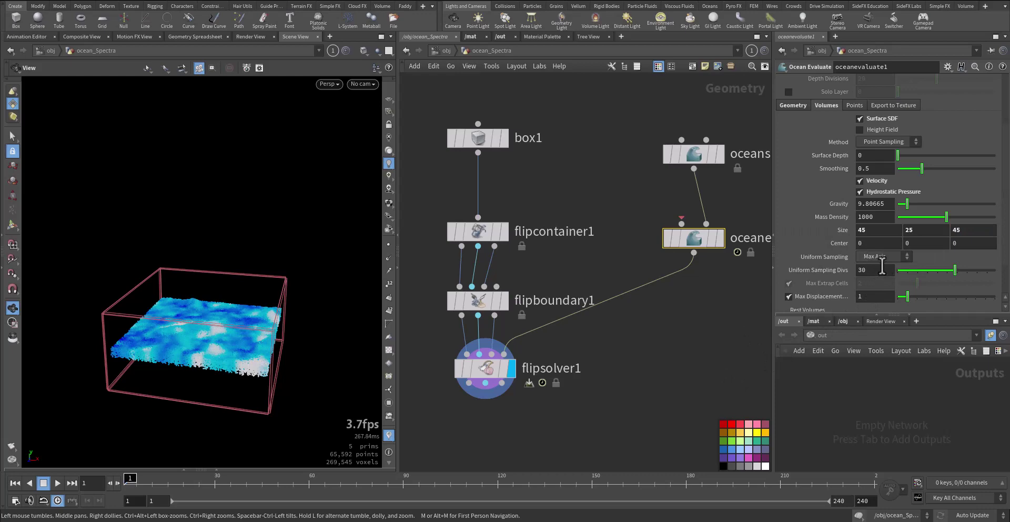
{"action": "left_click", "coordinate": [883, 257]}
{"action": "left_click", "coordinate": [882, 313]}
- Play the FLIP simulation to about frame 25 and examine the wave surface from above
{"action": "mouse_move", "coordinate": [188, 355]}
{"action": "right_mouse_down"}
{"action": "mouse_move", "coordinate": [316, 318]}
{"action": "mouse_move", "coordinate": [179, 354]}
{"action": "right_mouse_up"}
{"action": "left_click_drag", "start_coordinate": [190, 352], "coordinate": [200, 359]}
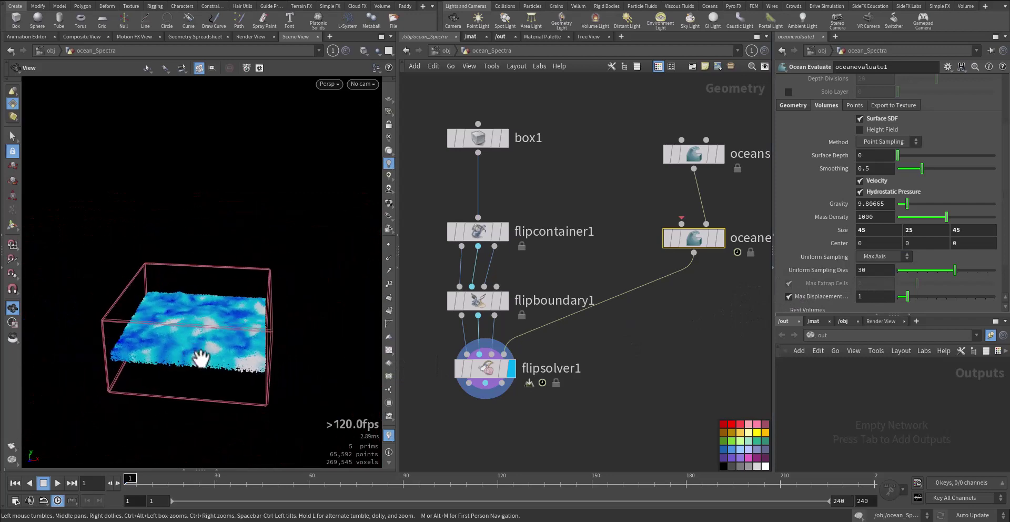
{"action": "key", "text": "Up"}
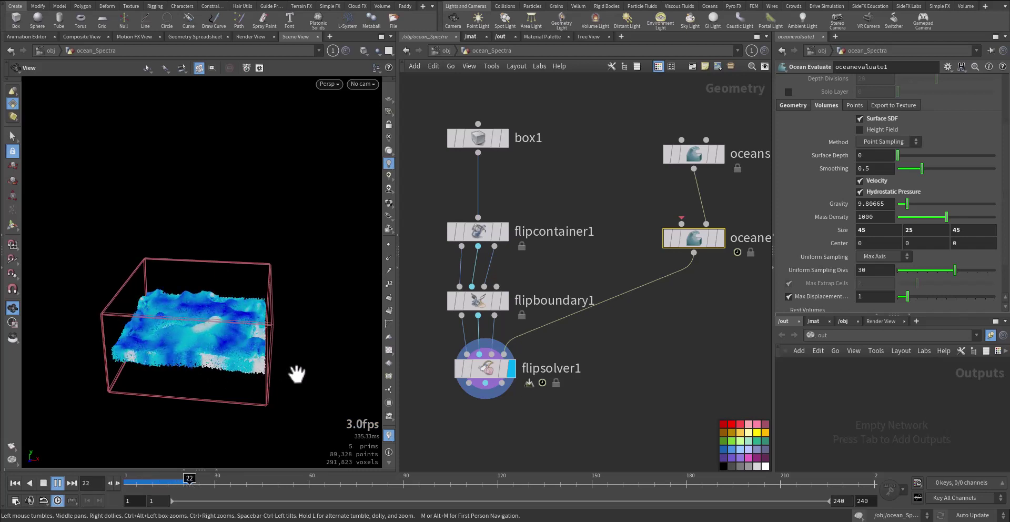
{"action": "key", "text": "Up"}
{"action": "left_click_drag", "start_coordinate": [130, 320], "coordinate": [142, 359]}
{"action": "right_click_drag", "start_coordinate": [130, 350], "coordinate": [54, 373]}
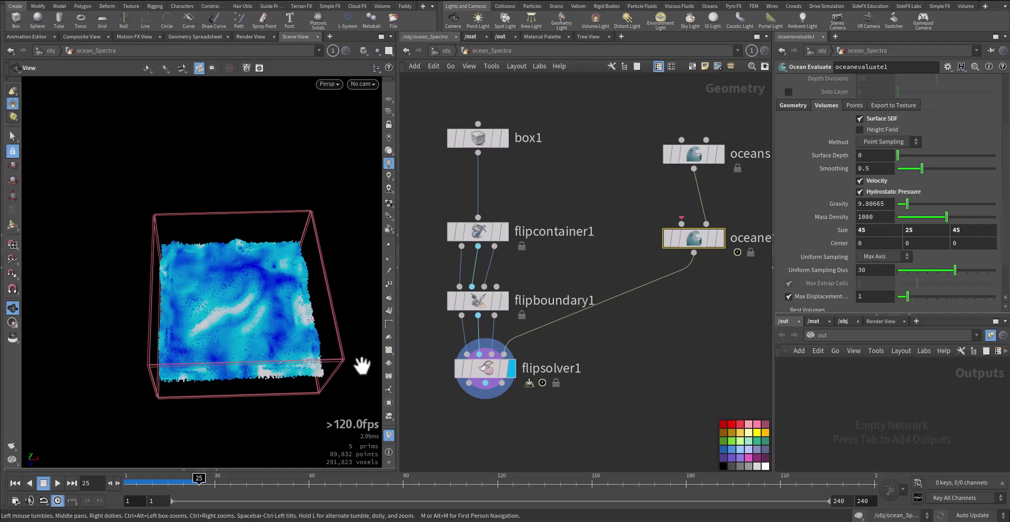
- Set the Ocean Evaluate volume's X size to 42, replay the simulation from the start and return to the first frame
{"action": "double_click", "coordinate": [870, 230]}
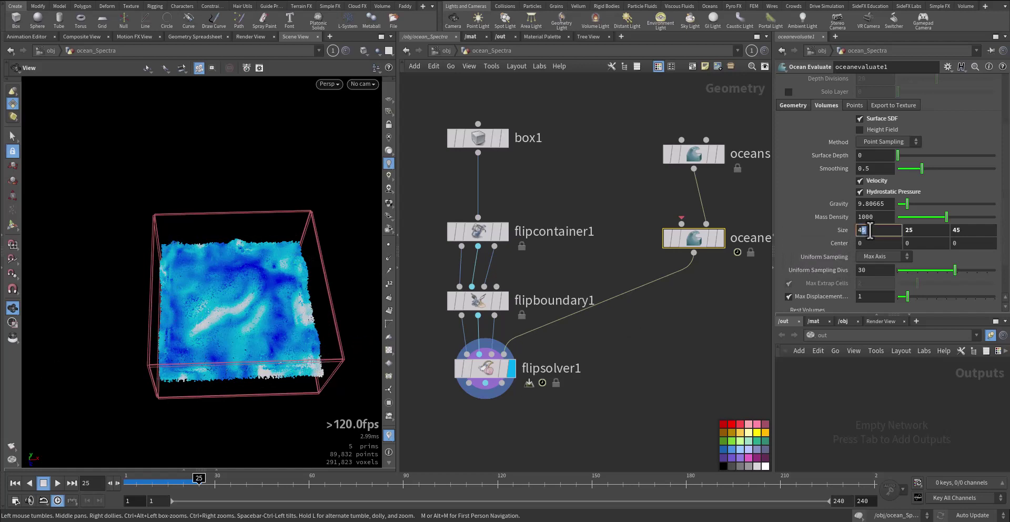
{"action": "type", "text": "42"}
{"action": "left_click", "coordinate": [675, 374]}
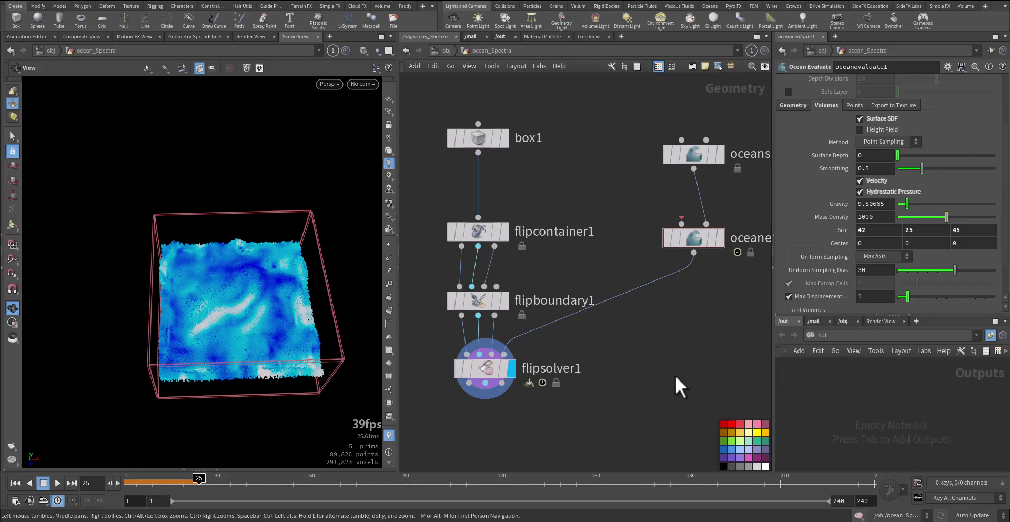
{"action": "key", "text": "ctrl+Up"}
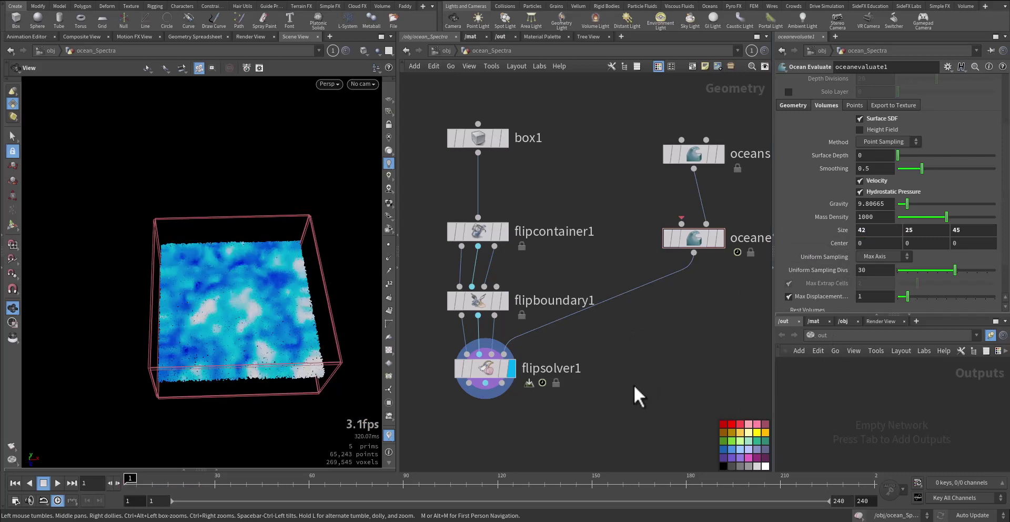
{"action": "key", "text": "Up"}
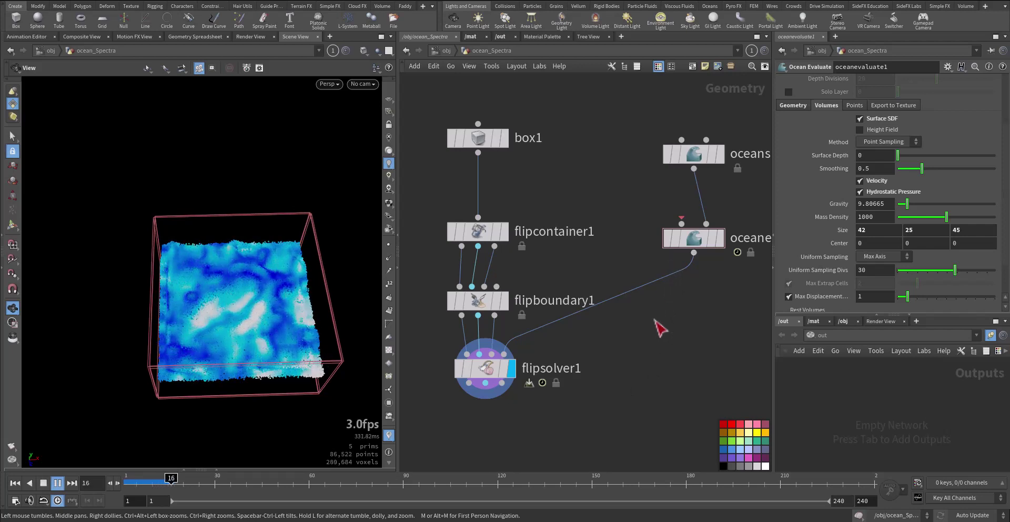
{"action": "key", "text": "Up"}
{"action": "key", "text": "ctrl+Up"}
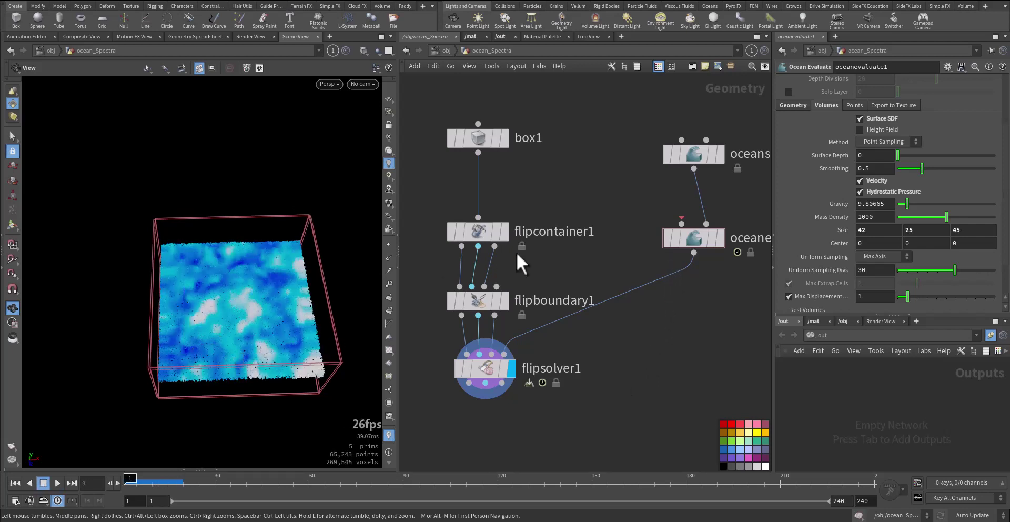
- Lengthen the box along Z, first to 60 and finally to 80, and check the wave coverage from the side
{"action": "left_click", "coordinate": [479, 140]}
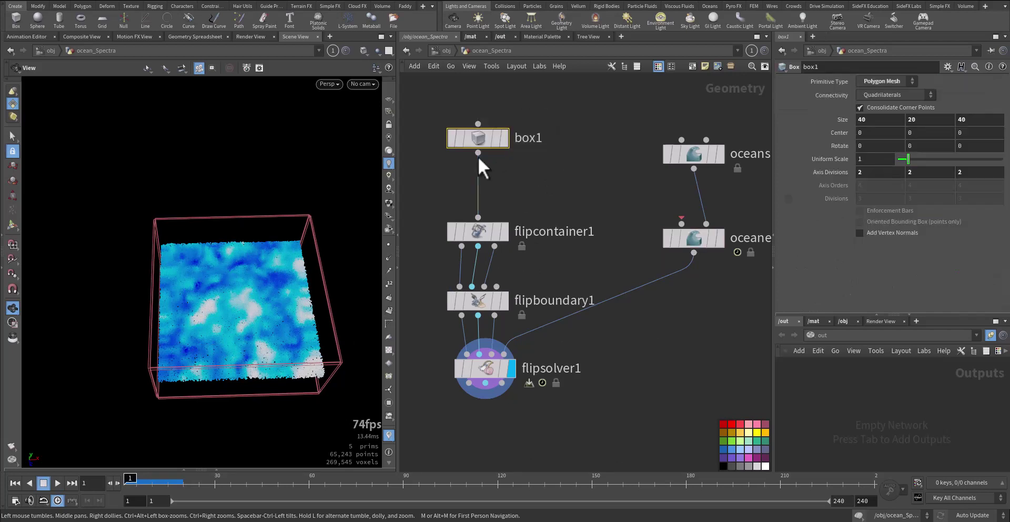
{"action": "left_click", "coordinate": [969, 119]}
{"action": "type", "text": "60"}
{"action": "key", "text": "Return"}
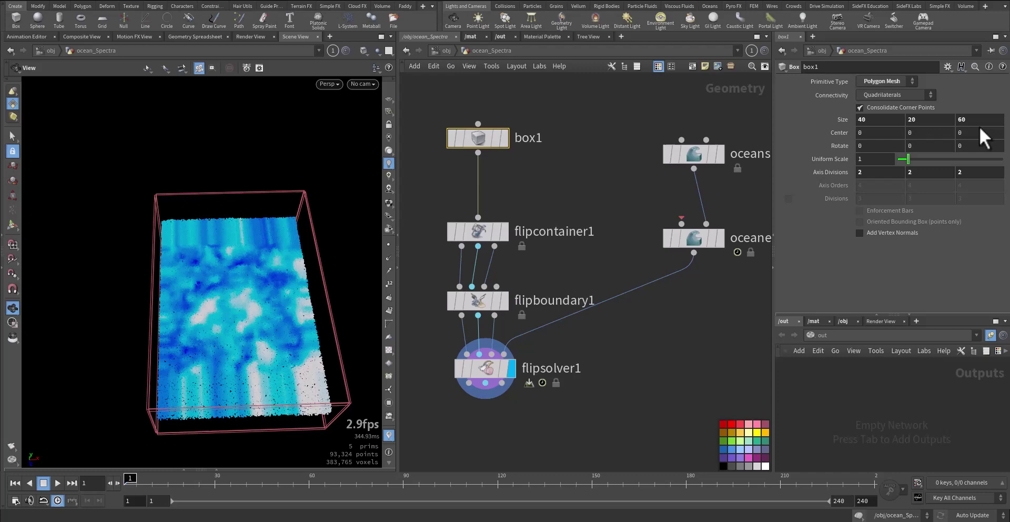
{"action": "left_click", "coordinate": [980, 119]}
{"action": "type", "text": "80"}
{"action": "key", "text": "Return"}
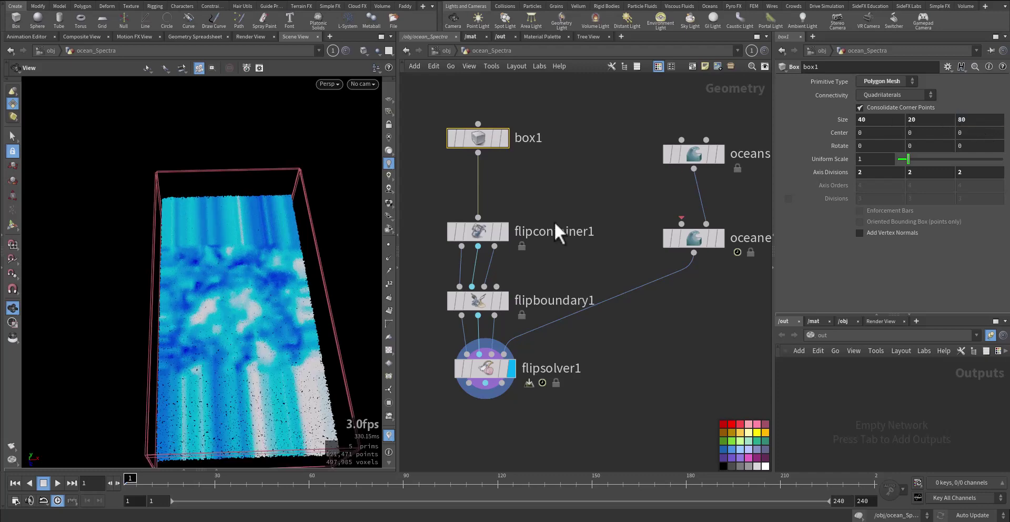
{"action": "left_click_drag", "start_coordinate": [227, 316], "coordinate": [308, 312]}
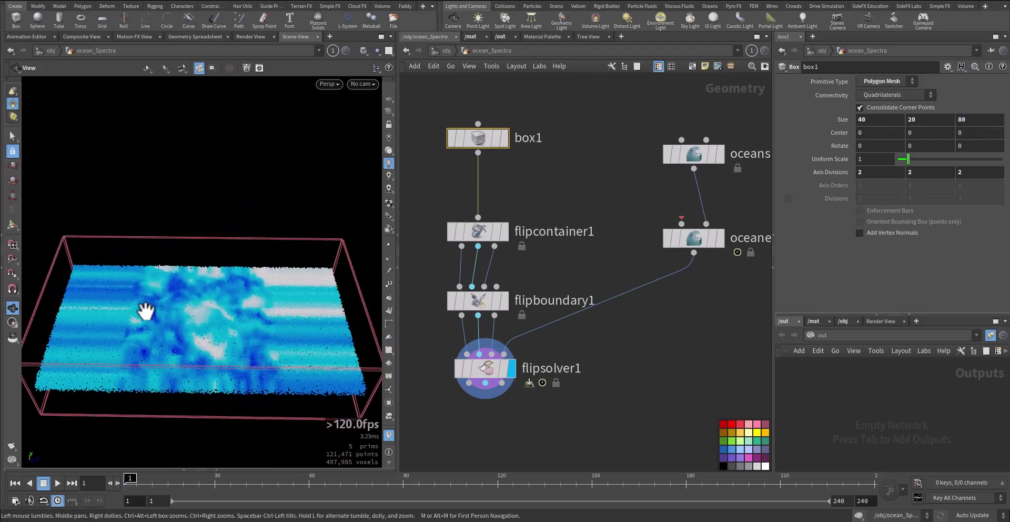
- Set the Ocean Evaluate volume's Z size to 82 to cover the longer tank
{"action": "left_click", "coordinate": [665, 243]}
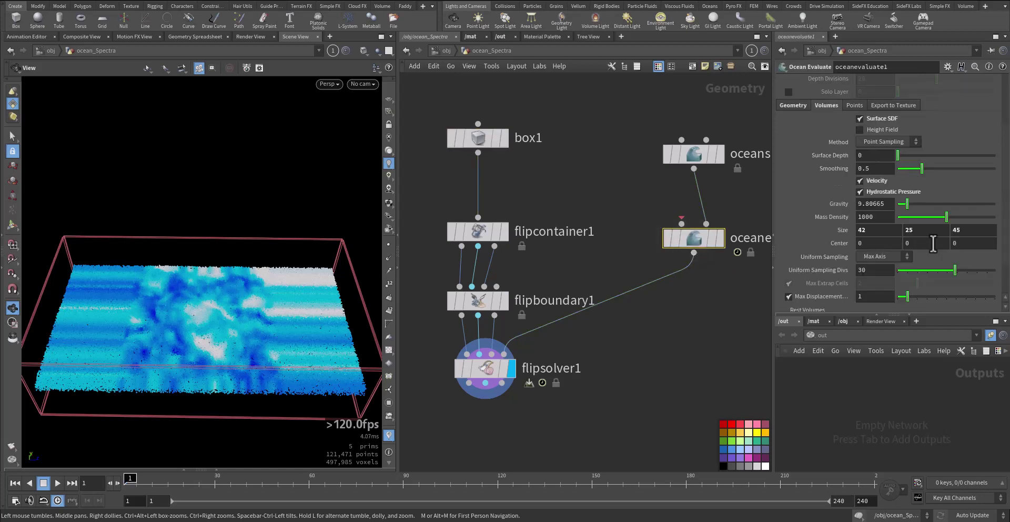
{"action": "left_click", "coordinate": [955, 230]}
{"action": "type", "text": "82"}
{"action": "key", "text": "Return"}
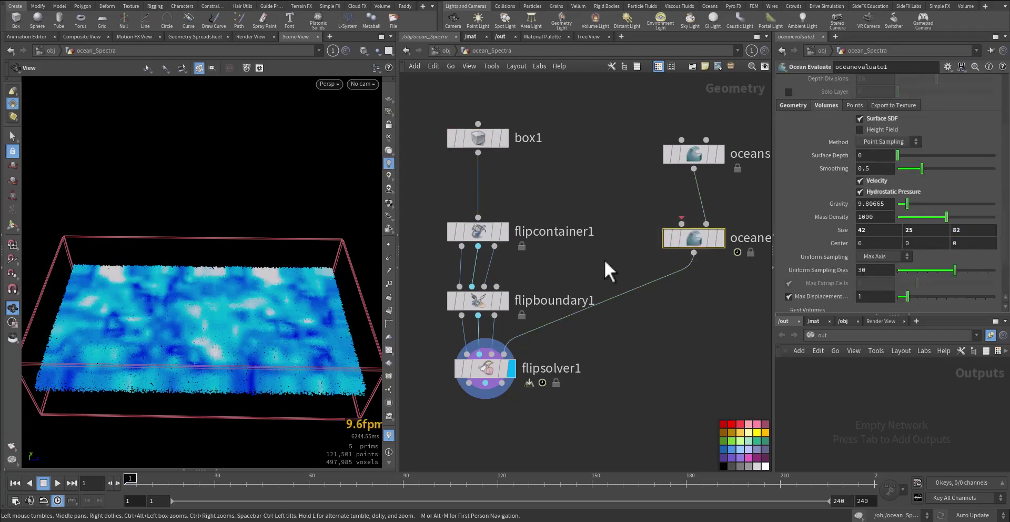
- Set the FLIP container's Particle Separation to .25 and inspect the refined surface
{"action": "left_click", "coordinate": [542, 231]}
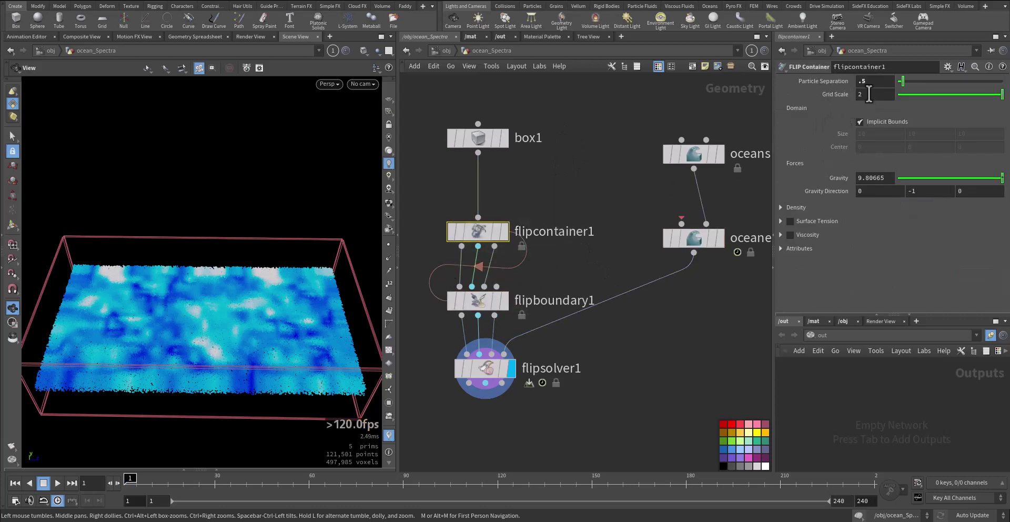
{"action": "left_click", "coordinate": [875, 81]}
{"action": "key", "text": "Return"}
{"action": "left_click_drag", "start_coordinate": [196, 340], "coordinate": [210, 318]}
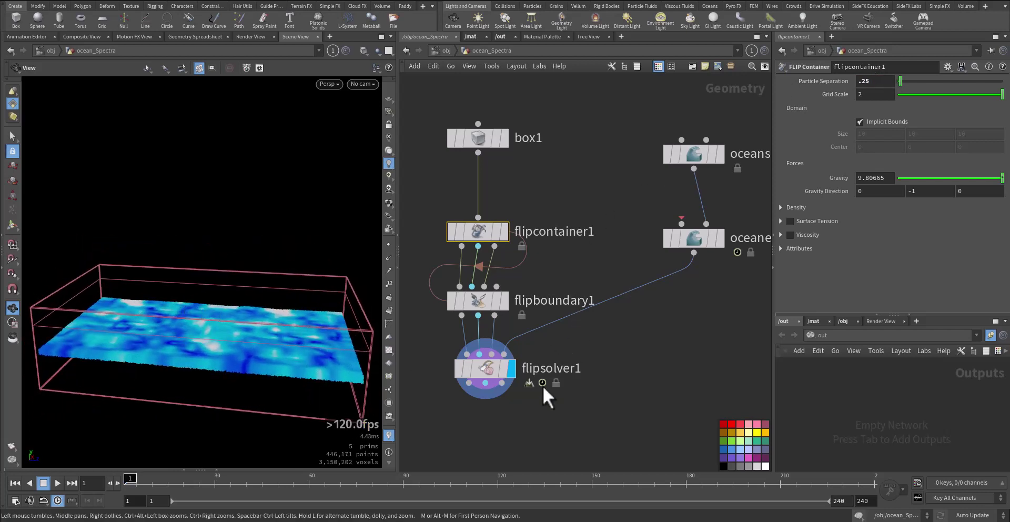
- Set the FLIP solver's Cache Memory to 35000 MB in its setup settings and run the simulation
{"action": "middle_click_drag", "start_coordinate": [586, 378], "coordinate": [614, 365]}
{"action": "left_click", "coordinate": [502, 354]}
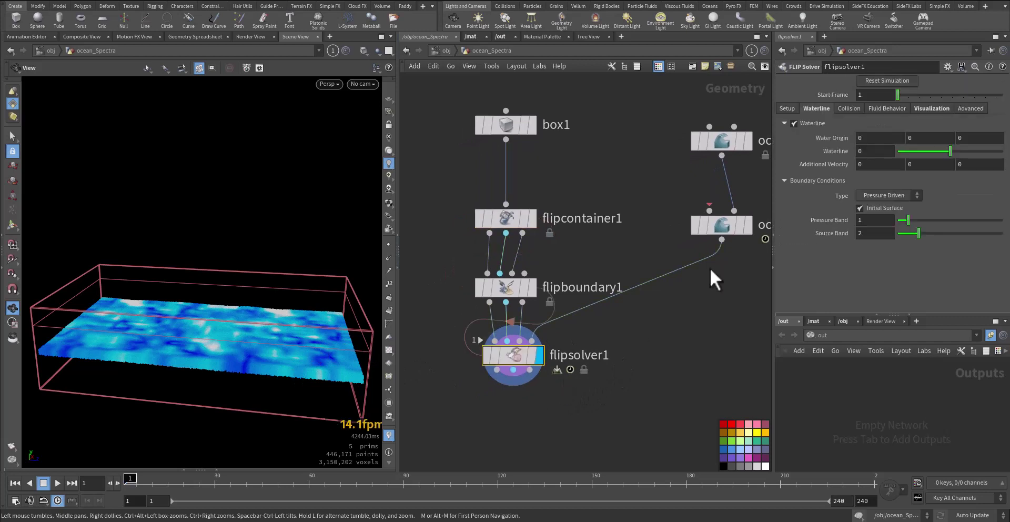
{"action": "left_click", "coordinate": [967, 107]}
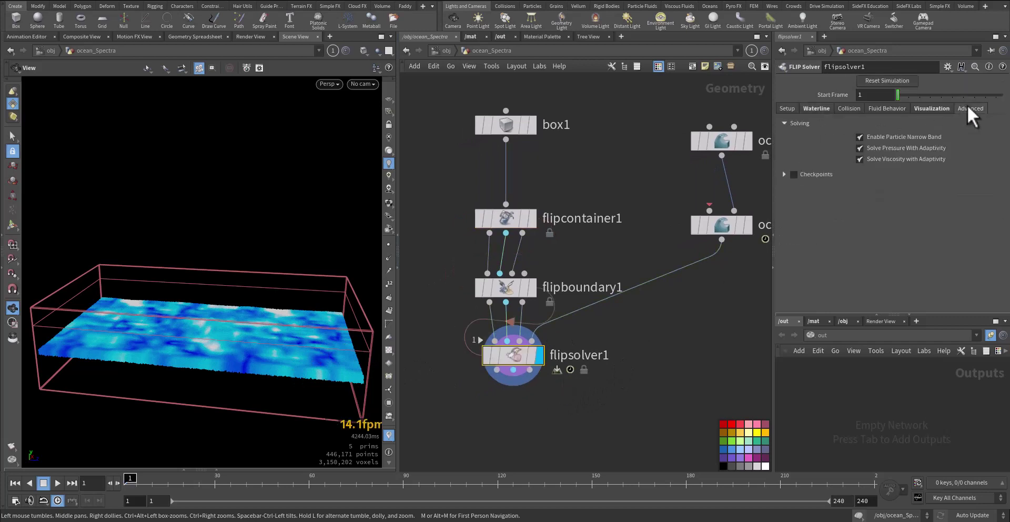
{"action": "left_click", "coordinate": [789, 109]}
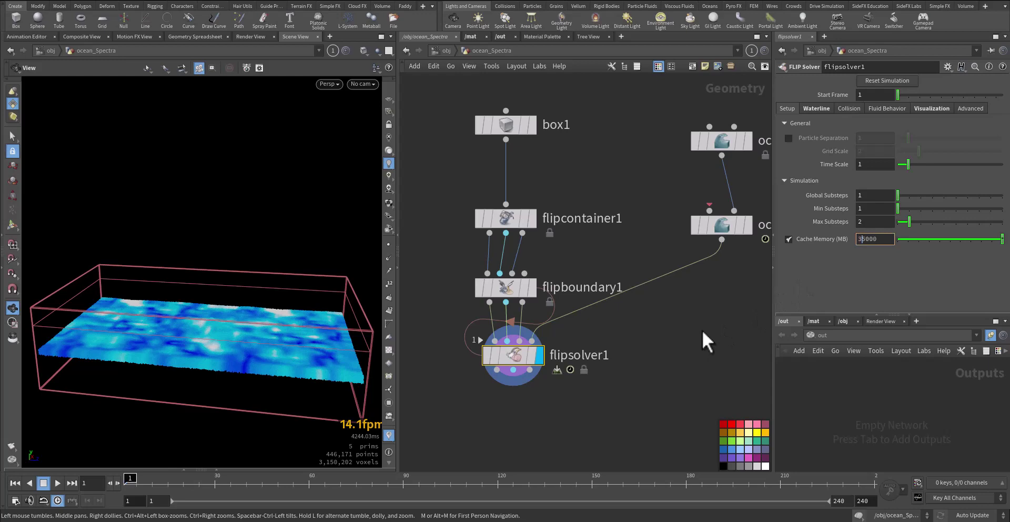
{"action": "key", "text": "Return"}
{"action": "left_click", "coordinate": [667, 358]}
{"action": "key", "text": "Up"}
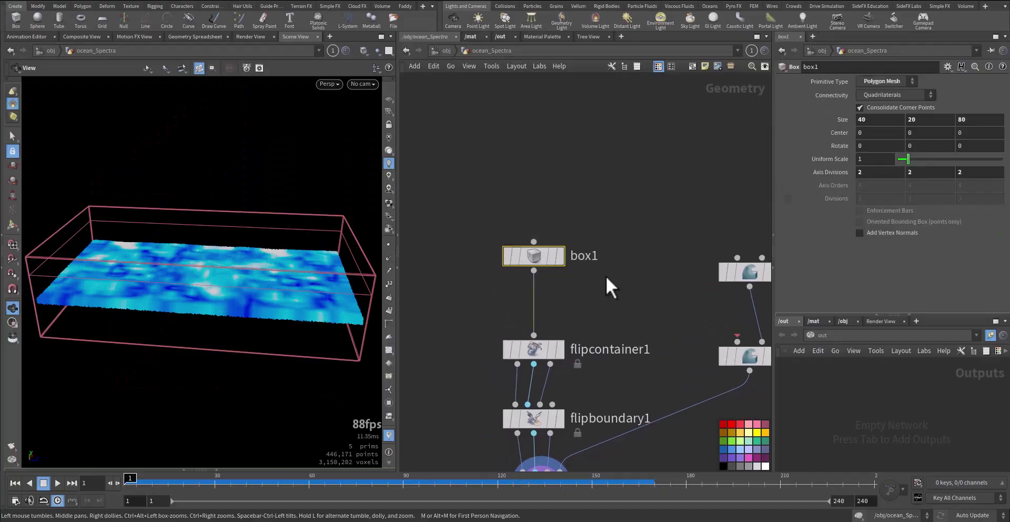
- Display the FLIP container and review its Particle Separation and the FLIP boundary's type and pressure settings
{"action": "middle_click_drag", "start_coordinate": [599, 263], "coordinate": [605, 222]}
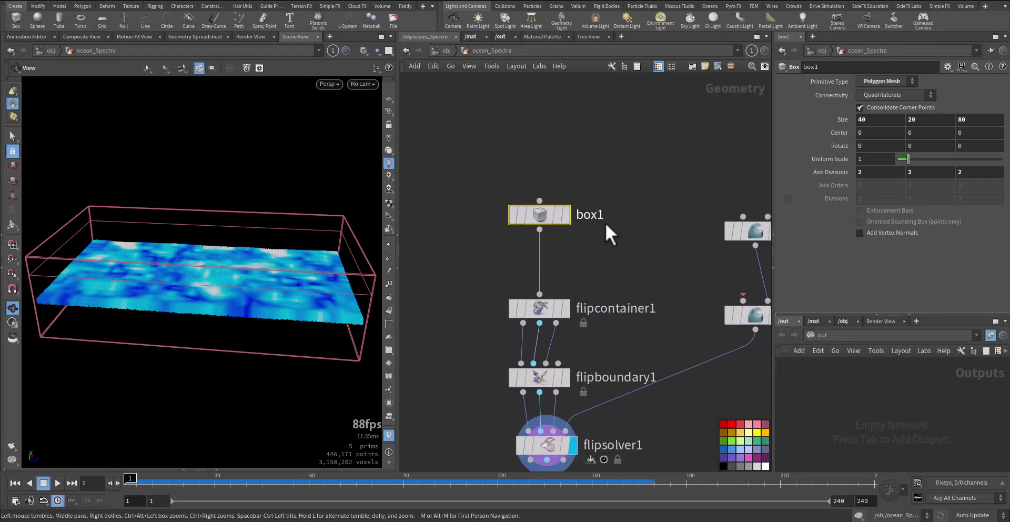
{"action": "middle_click_drag", "start_coordinate": [476, 273], "coordinate": [473, 240]}
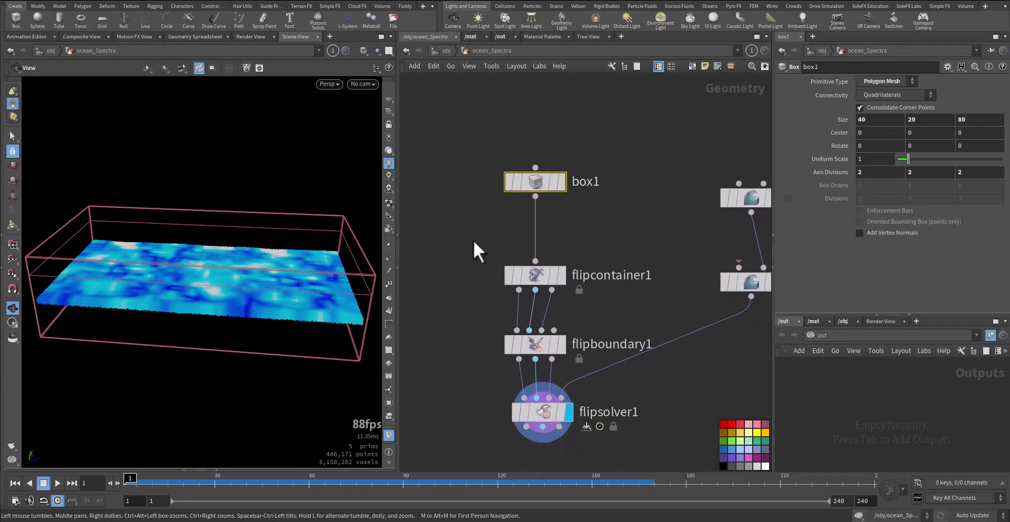
{"action": "left_click_drag", "start_coordinate": [548, 285], "coordinate": [589, 292]}
{"action": "left_click", "coordinate": [562, 275]}
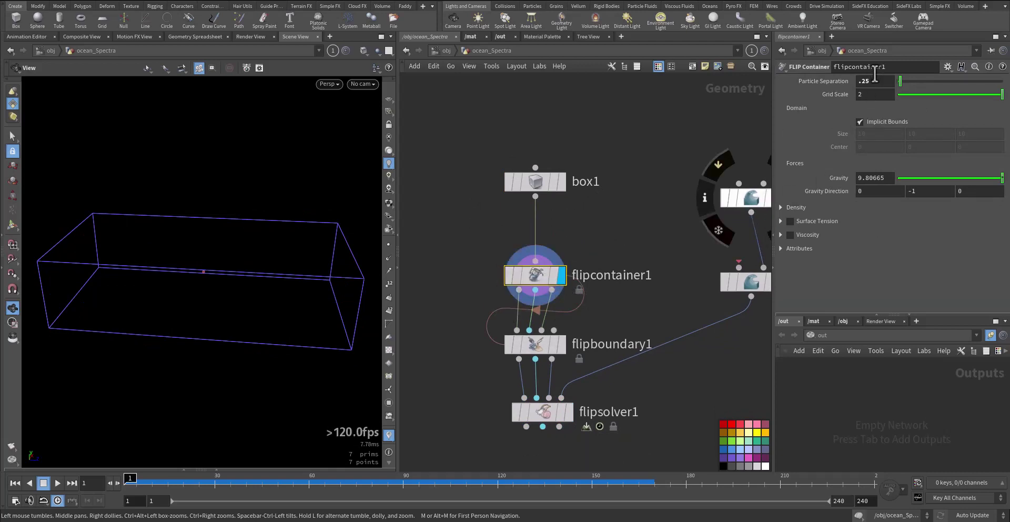
{"action": "triple_click", "coordinate": [887, 82]}
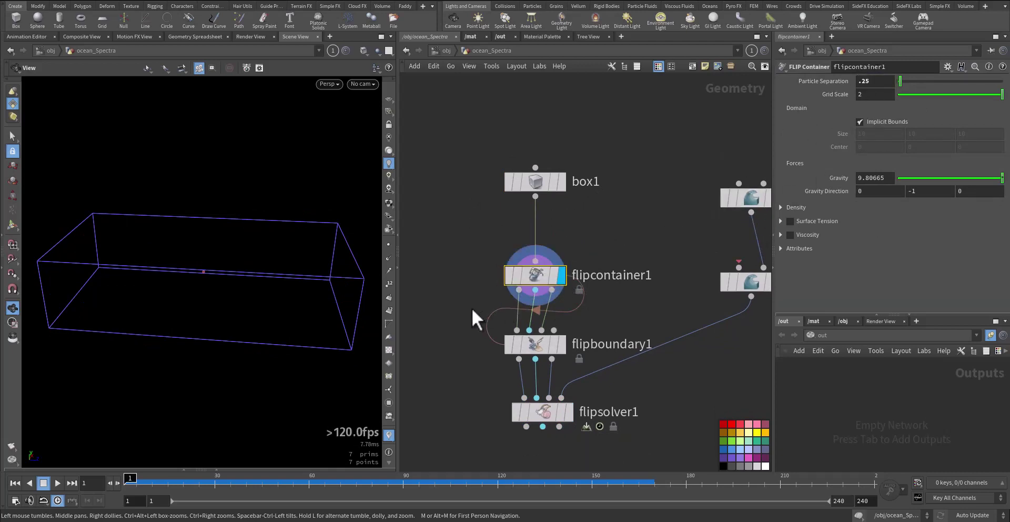
{"action": "left_click_drag", "start_coordinate": [458, 324], "coordinate": [543, 352]}
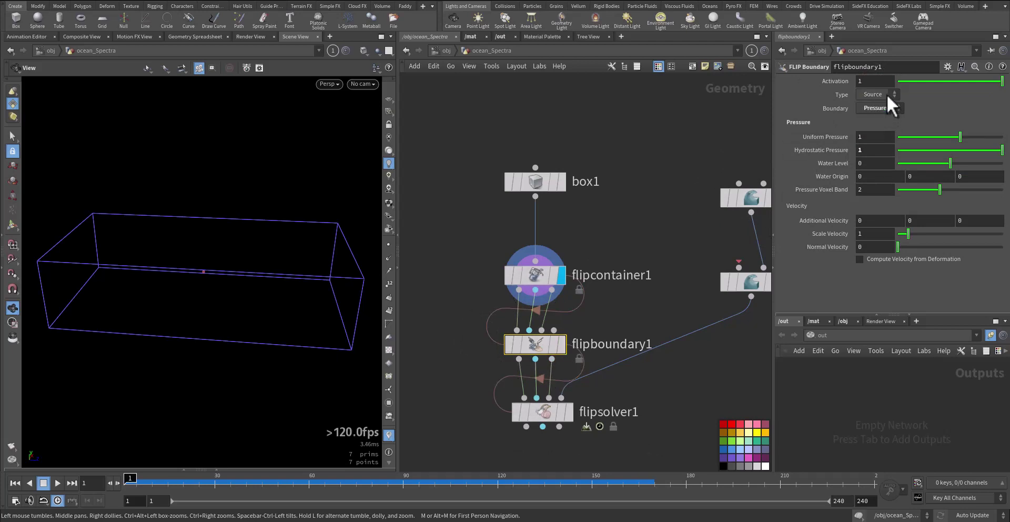
- Display the FLIP solver and review its Waterline and Boundary Conditions settings against the tank surface
{"action": "middle_click_drag", "start_coordinate": [667, 283], "coordinate": [629, 233]}
{"action": "left_click", "coordinate": [530, 364]}
{"action": "left_click", "coordinate": [509, 369]}
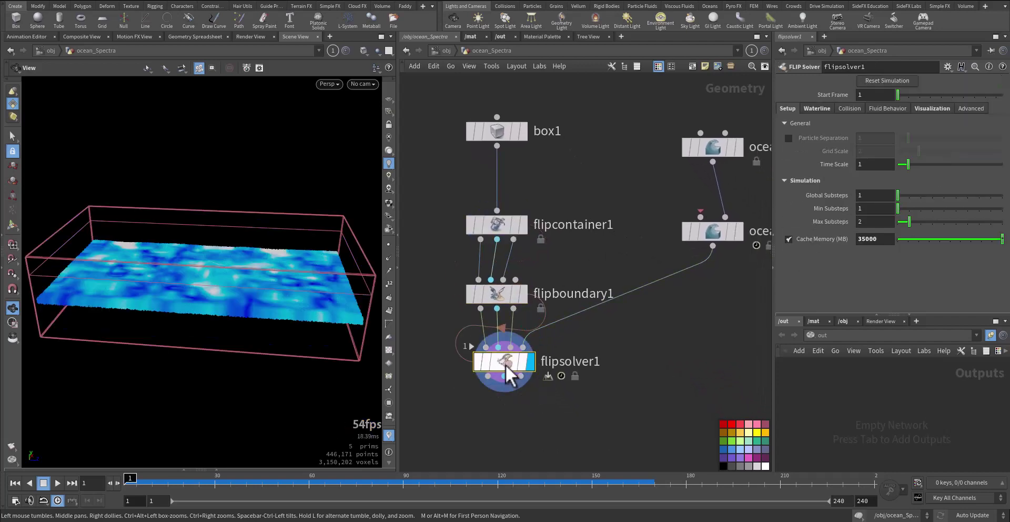
{"action": "left_click", "coordinate": [818, 108]}
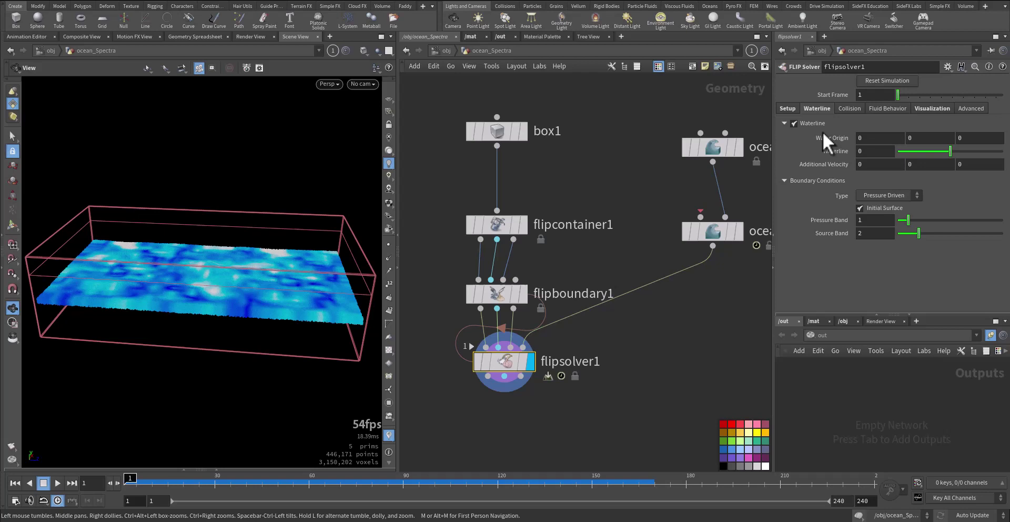
{"action": "left_click_drag", "start_coordinate": [288, 322], "coordinate": [276, 340]}
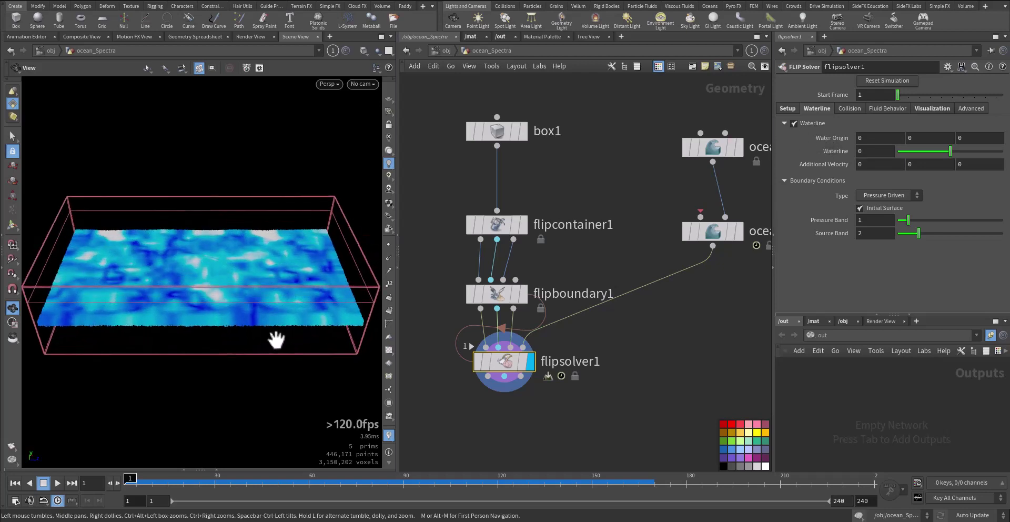
{"action": "middle_click_drag", "start_coordinate": [598, 238], "coordinate": [568, 259]}
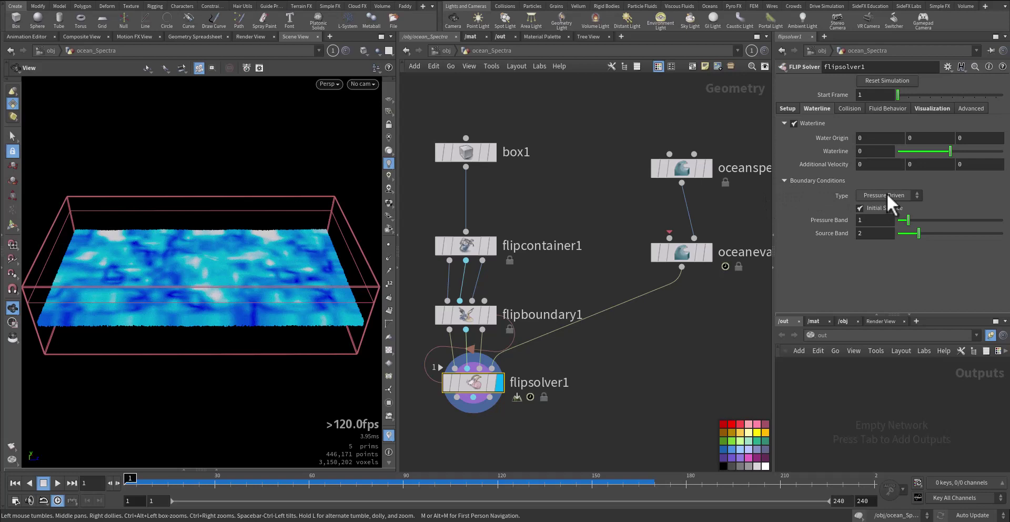
- Display the Ocean Spectrum node and choose TMA as its spectrum type
{"action": "middle_click_drag", "start_coordinate": [617, 152], "coordinate": [541, 216]}
{"action": "left_click_drag", "start_coordinate": [553, 185], "coordinate": [640, 226]}
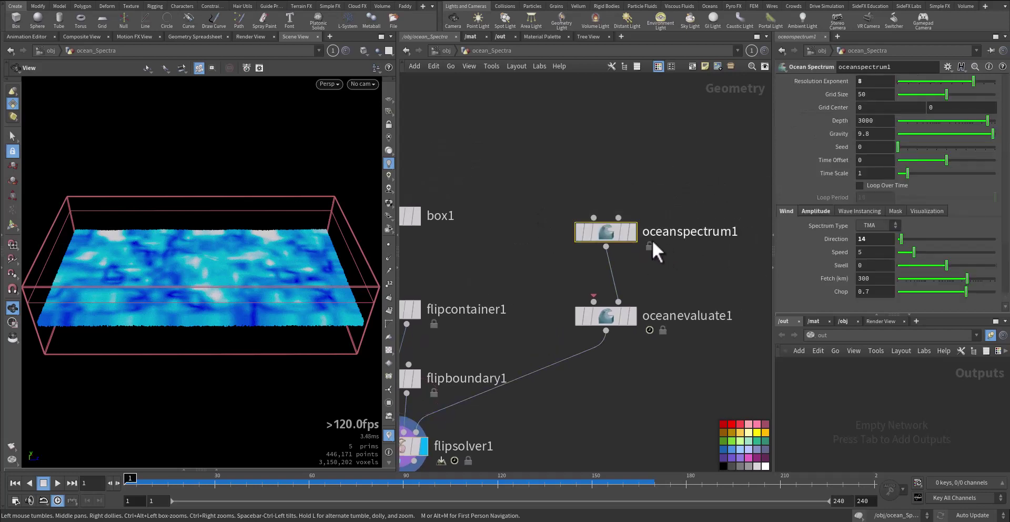
{"action": "left_click", "coordinate": [634, 234]}
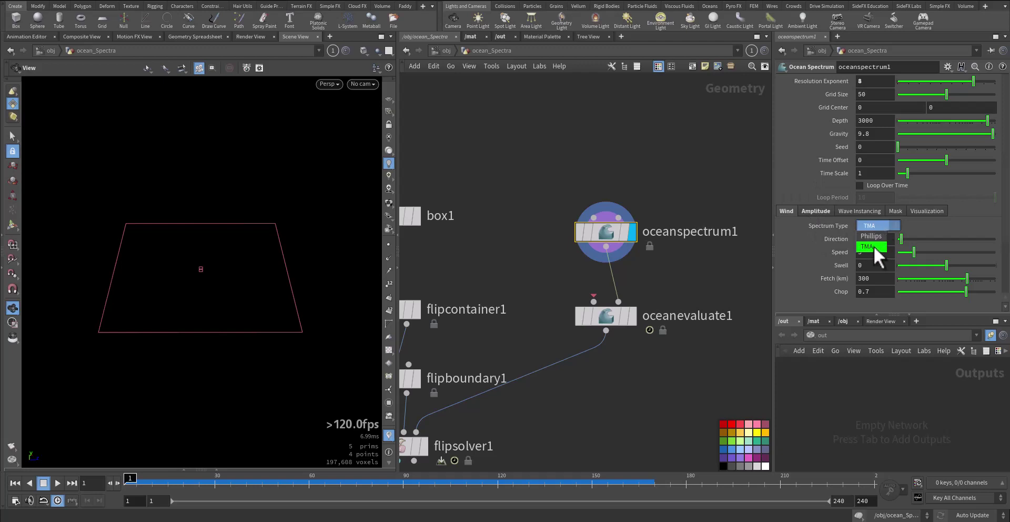
{"action": "left_click", "coordinate": [872, 247]}
- Display the Ocean Evaluate node and review its geometry options, including the Preview Grid
{"action": "left_click", "coordinate": [633, 318]}
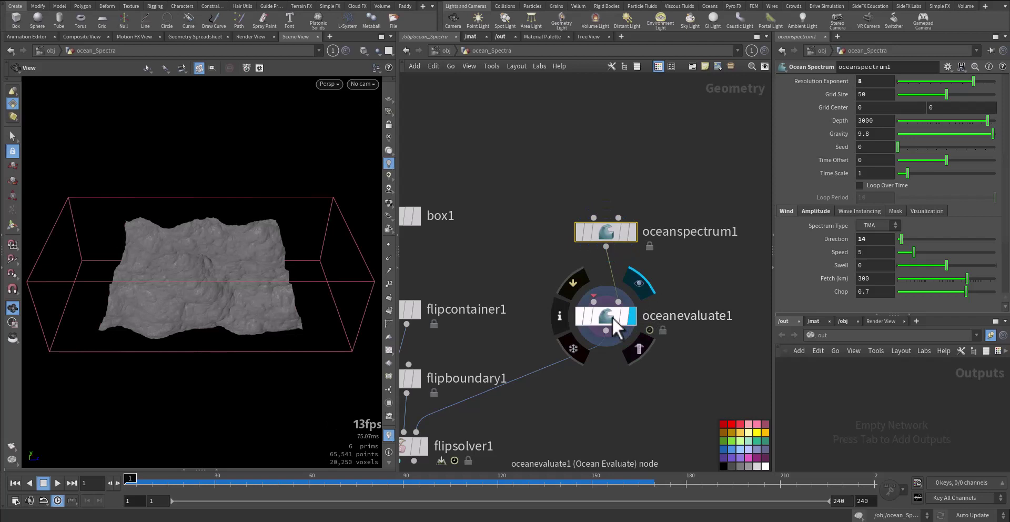
{"action": "left_click", "coordinate": [611, 316]}
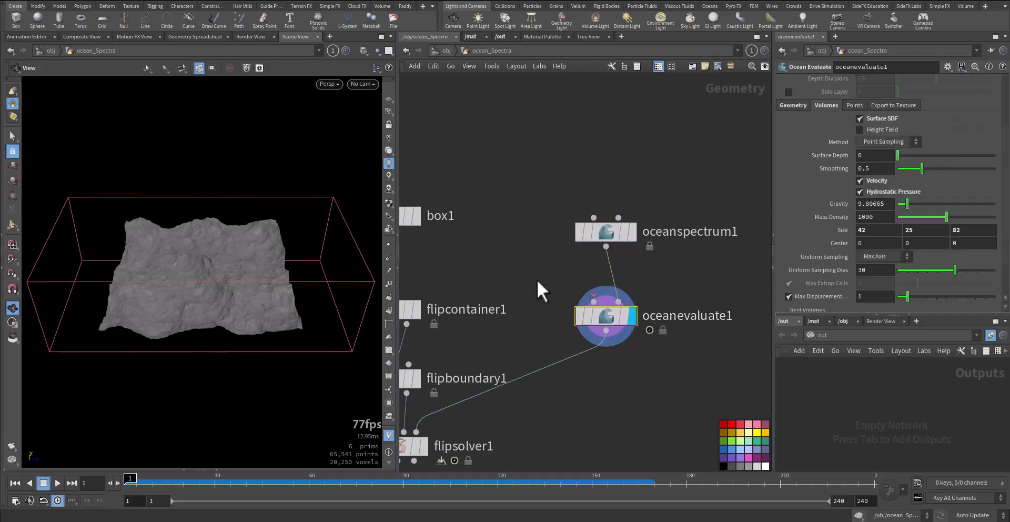
{"action": "left_click", "coordinate": [792, 105]}
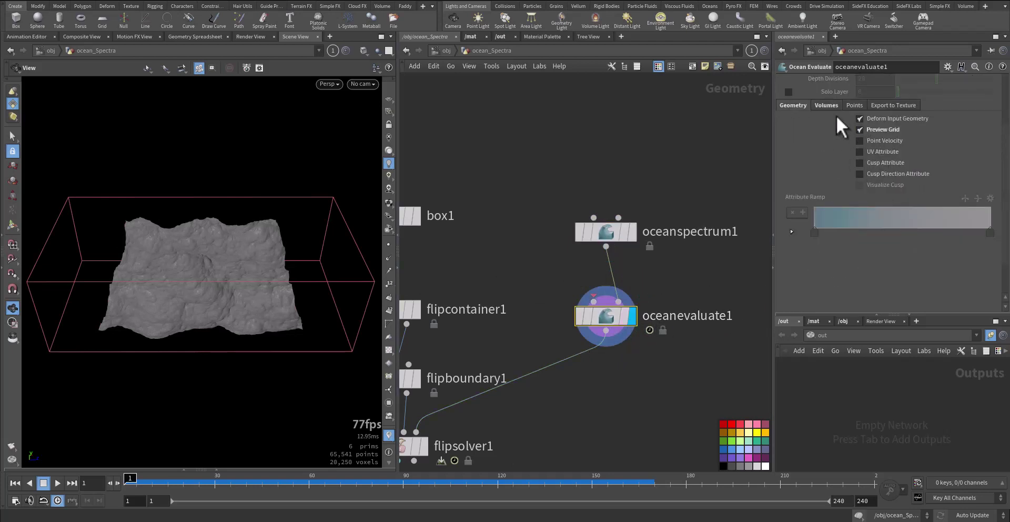
{"action": "mouse_move", "coordinate": [131, 479]}
{"action": "left_mouse_down"}
{"action": "mouse_move", "coordinate": [500, 476]}
{"action": "mouse_move", "coordinate": [127, 476]}
{"action": "left_mouse_up"}
{"action": "scroll", "coordinate": [601, 426], "scroll_direction": "up", "scroll_amount": 1}
{"action": "middle_click_drag", "start_coordinate": [602, 427], "coordinate": [659, 334]}
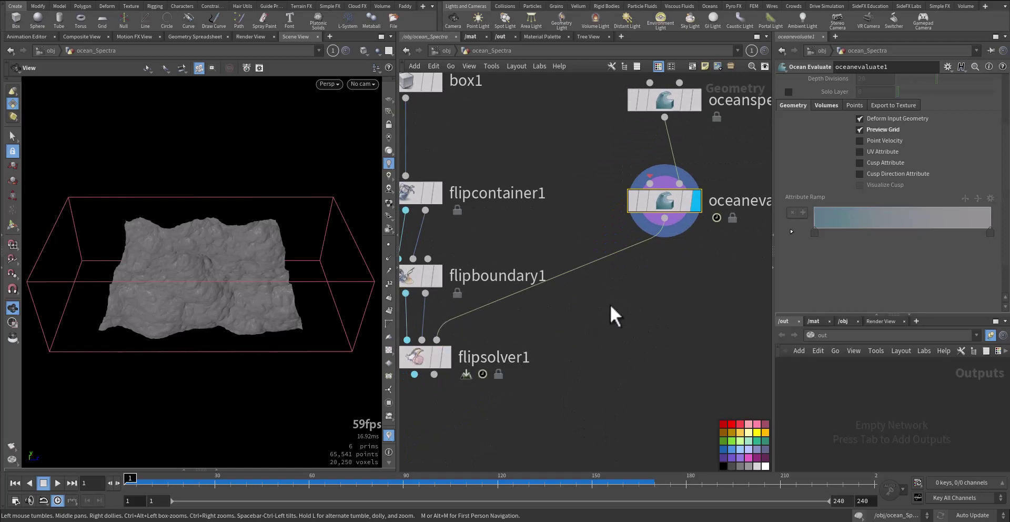
{"action": "middle_click_drag", "start_coordinate": [610, 305], "coordinate": [586, 365]}
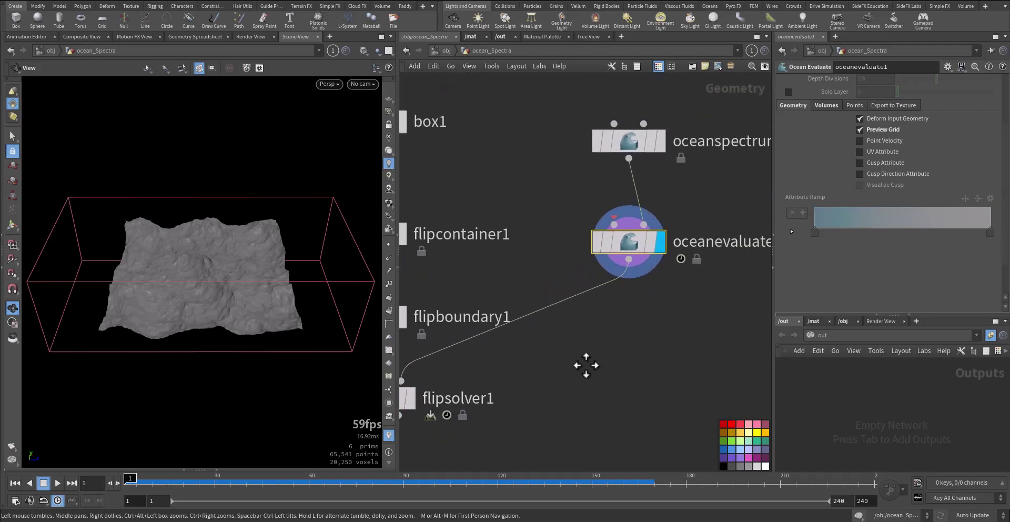
- Review the Ocean Evaluate volume's size and Uniform Sampling Divs against the tank box and the solver's boundary flow input
{"action": "left_click", "coordinate": [825, 106]}
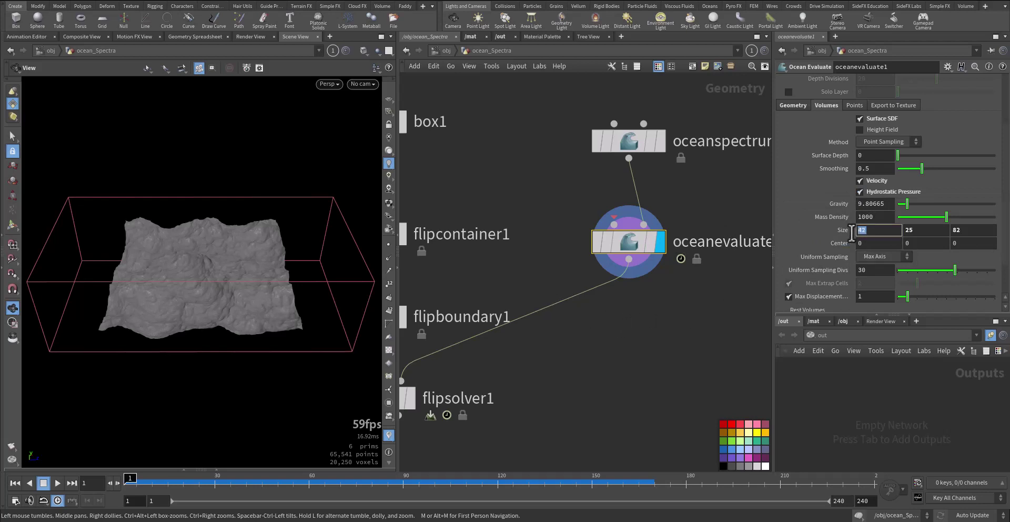
{"action": "key", "text": "Tab"}
{"action": "key", "text": "Tab"}
{"action": "middle_click_drag", "start_coordinate": [563, 203], "coordinate": [625, 242]}
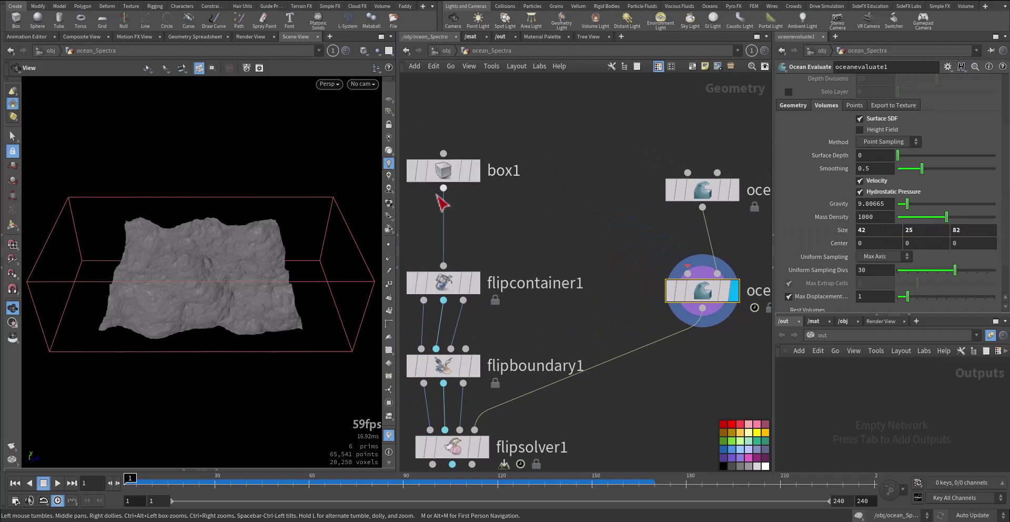
{"action": "middle_click_drag", "start_coordinate": [599, 264], "coordinate": [525, 205]}
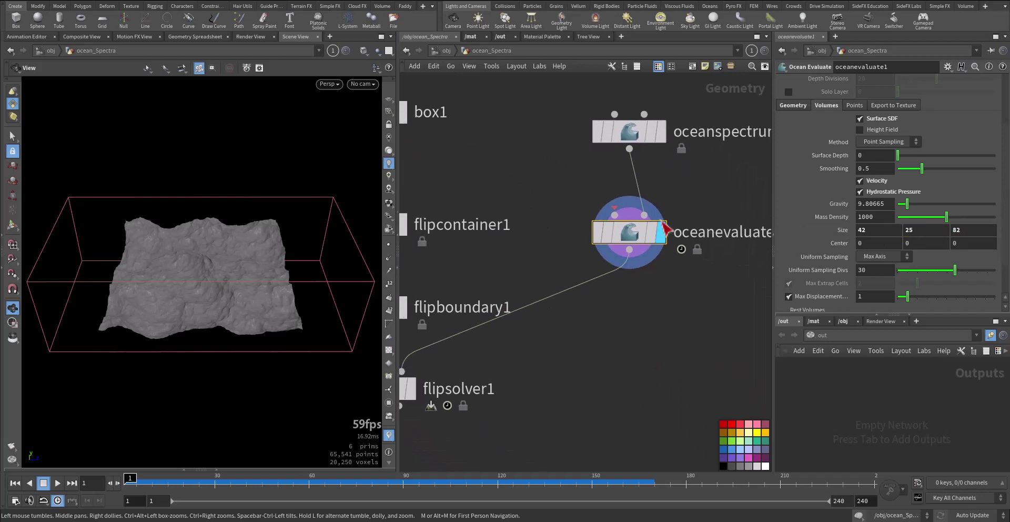
{"action": "left_click_drag", "start_coordinate": [858, 275], "coordinate": [822, 289]}
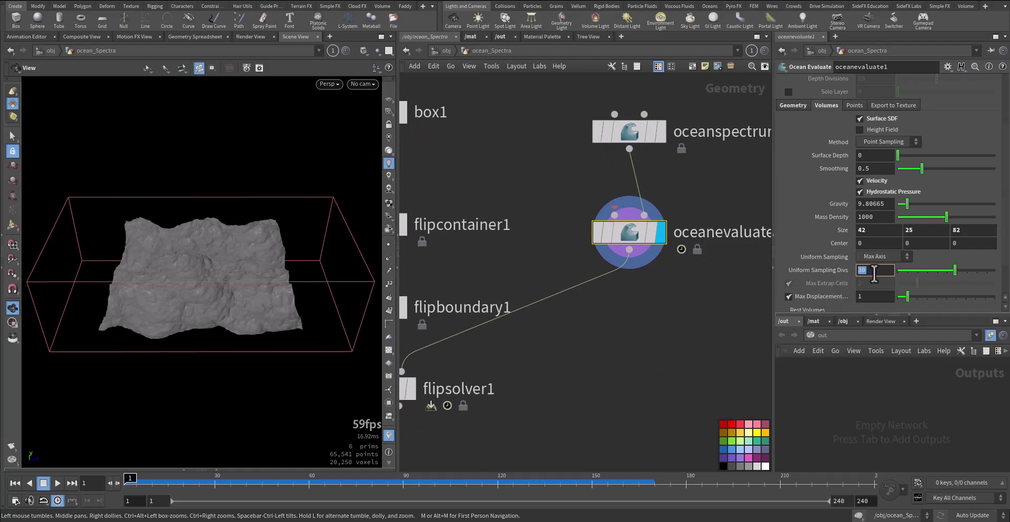
{"action": "middle_click_drag", "start_coordinate": [604, 336], "coordinate": [750, 236]}
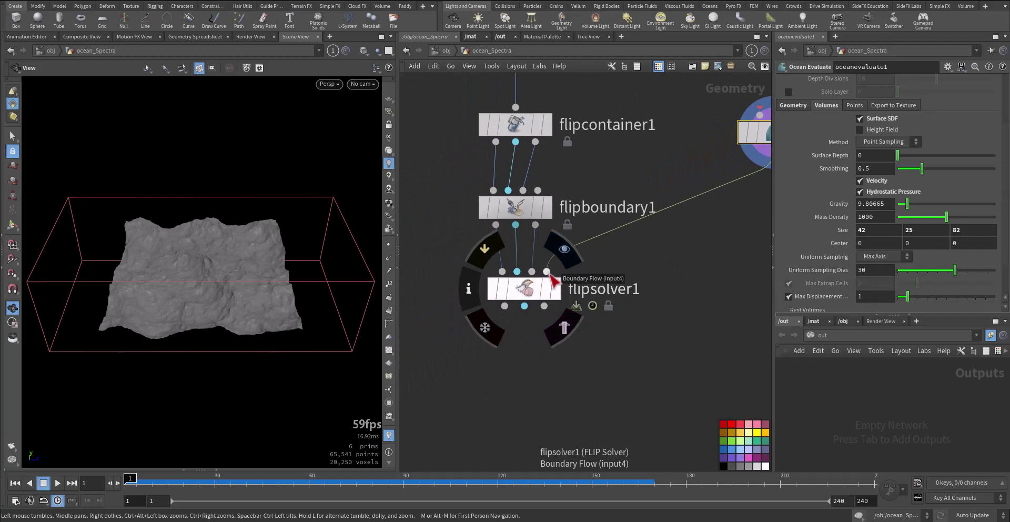
- Display the FLIP solver's result and scrub through the cached simulation to frame 118
{"action": "left_click", "coordinate": [534, 287]}
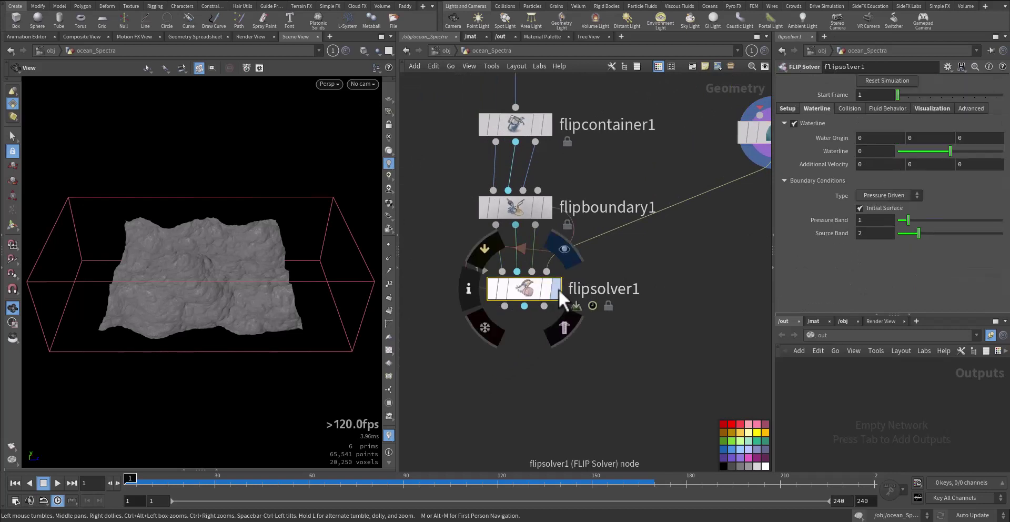
{"action": "left_click", "coordinate": [558, 289]}
{"action": "left_click_drag", "start_coordinate": [130, 483], "coordinate": [162, 477]}
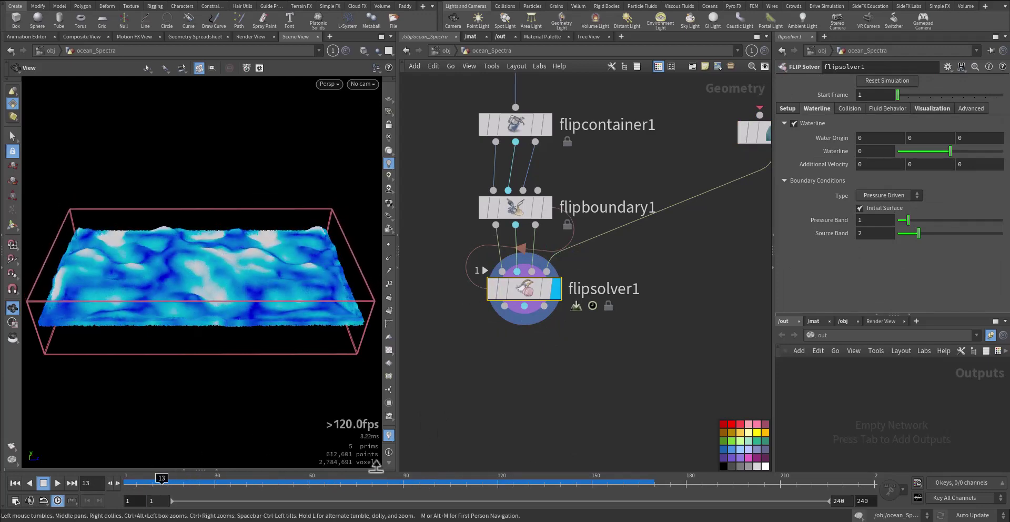
{"action": "left_click_drag", "start_coordinate": [323, 482], "coordinate": [497, 480]}
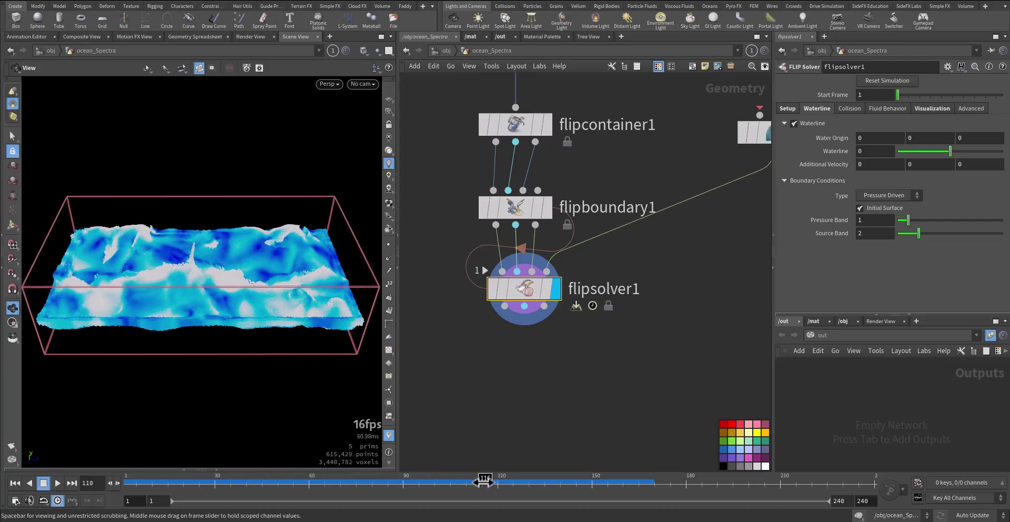